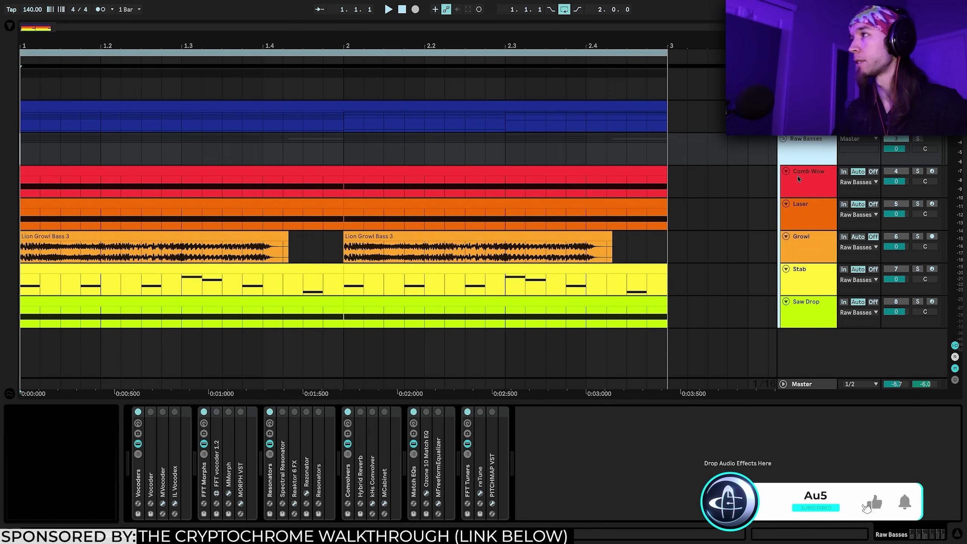
Play the raw bass tracks one at a time: Comb Wow, Laser, Growl, Stab and Saw Drop.
left_click(798, 178)
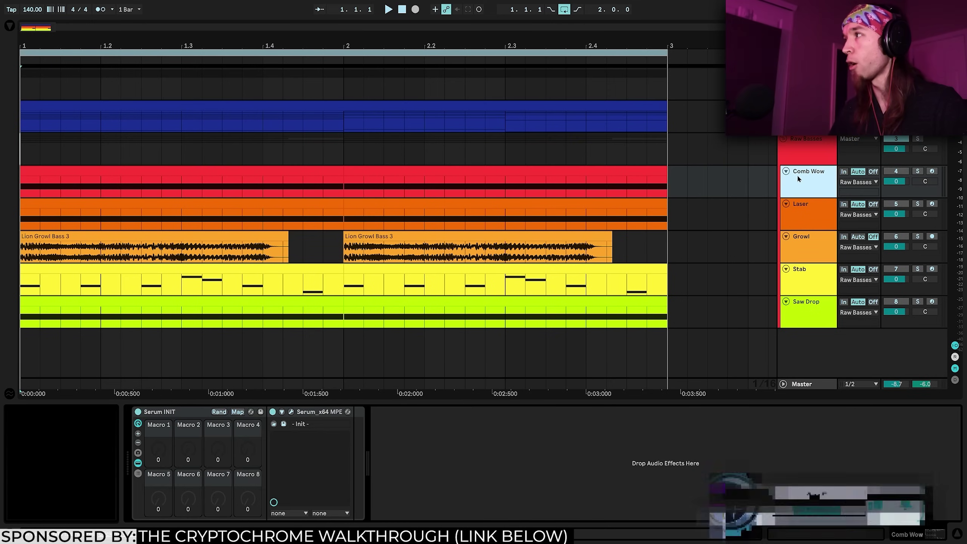
key("space")
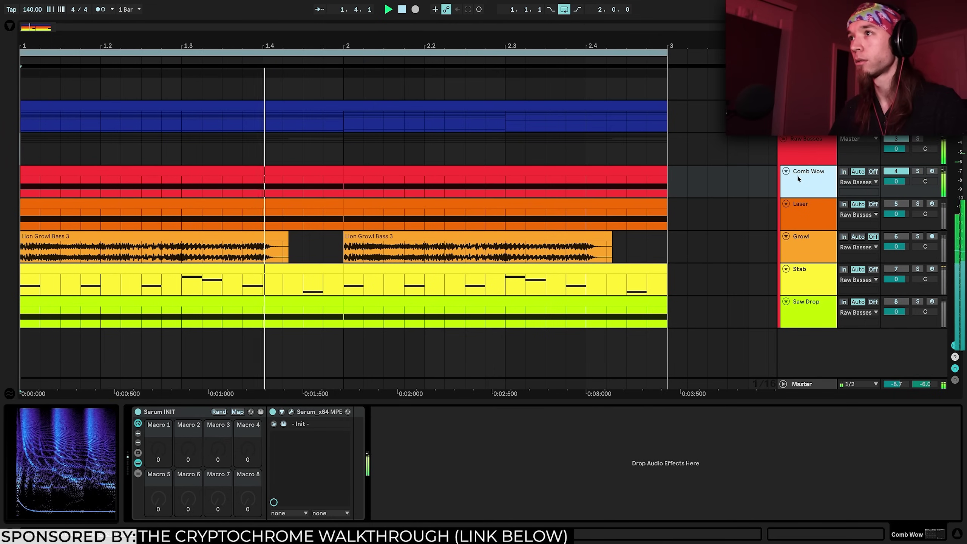
key("space")
key("space")
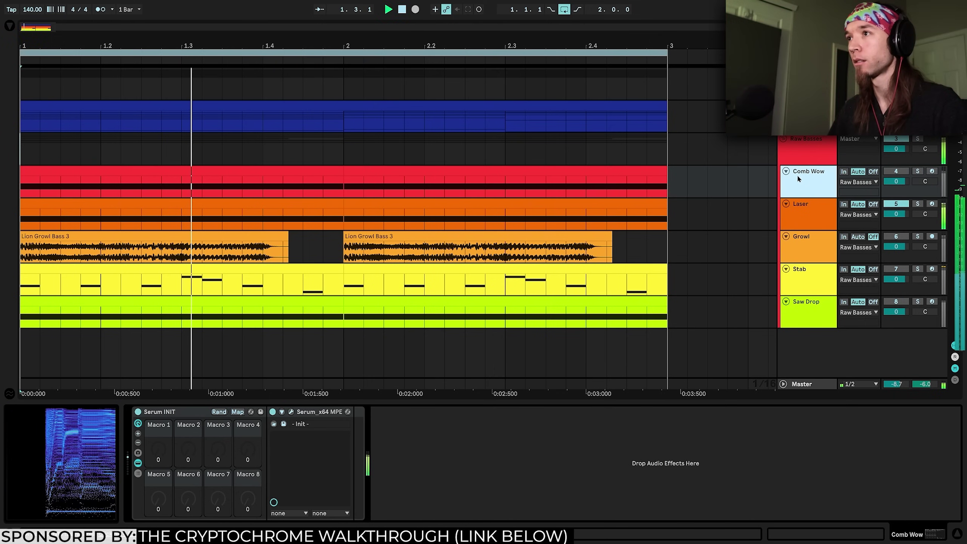
key("space")
key("space")
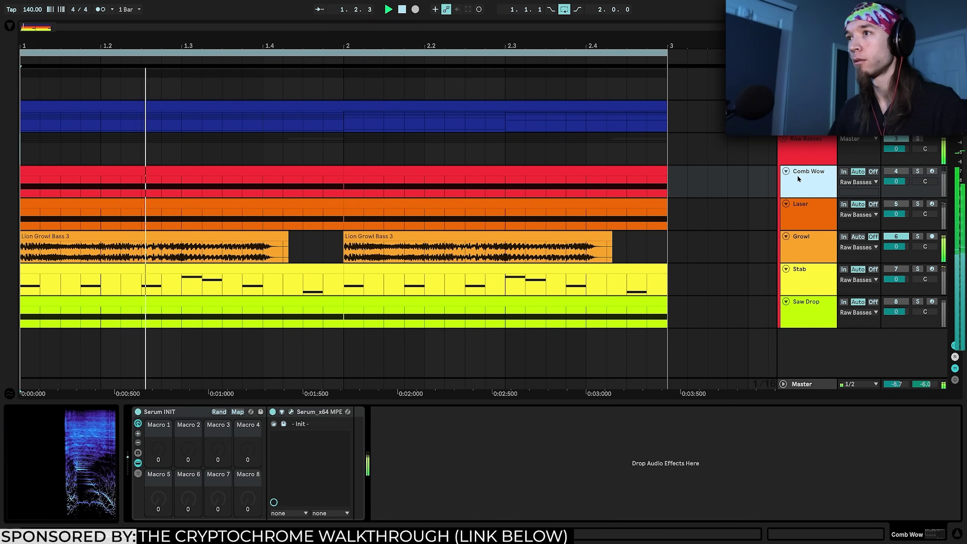
key("space")
key("space")
key("space")
key("space")
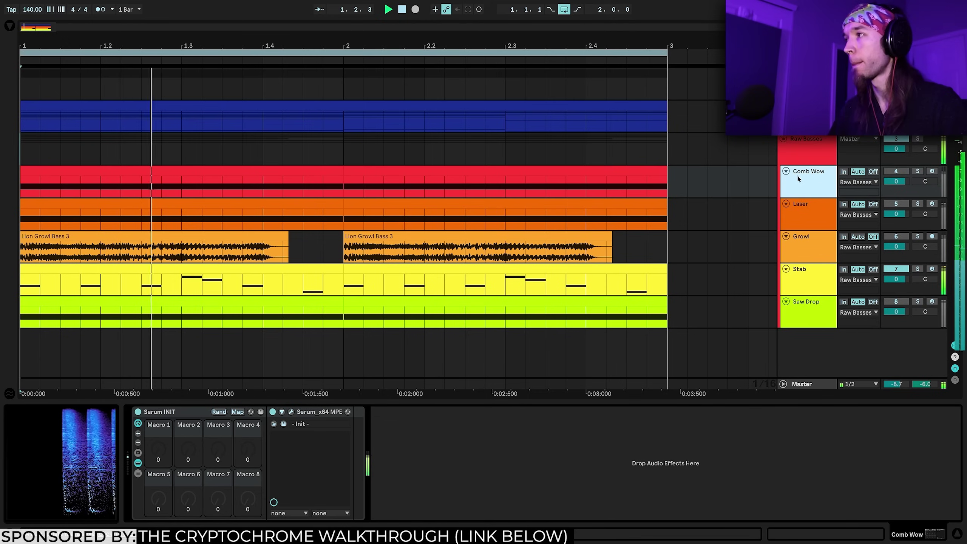
key("space")
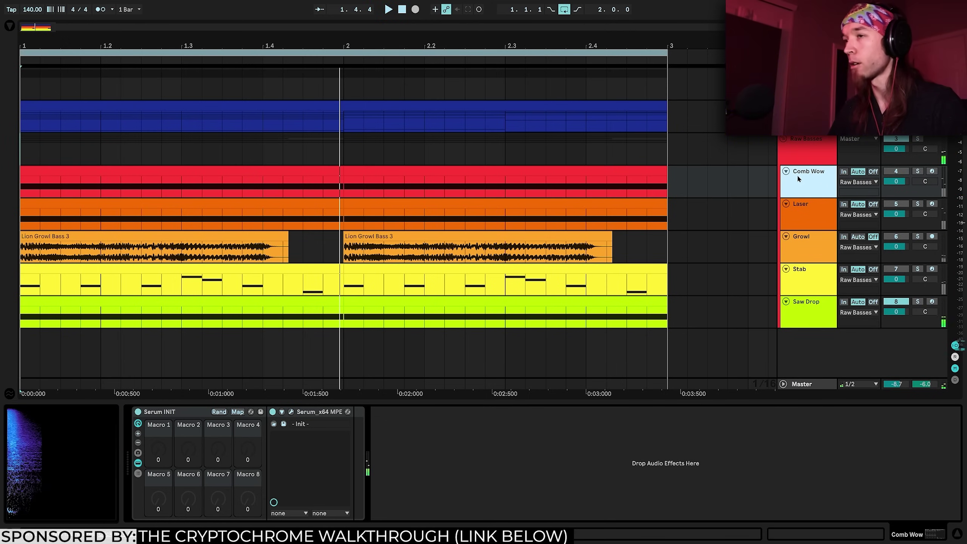
key("space")
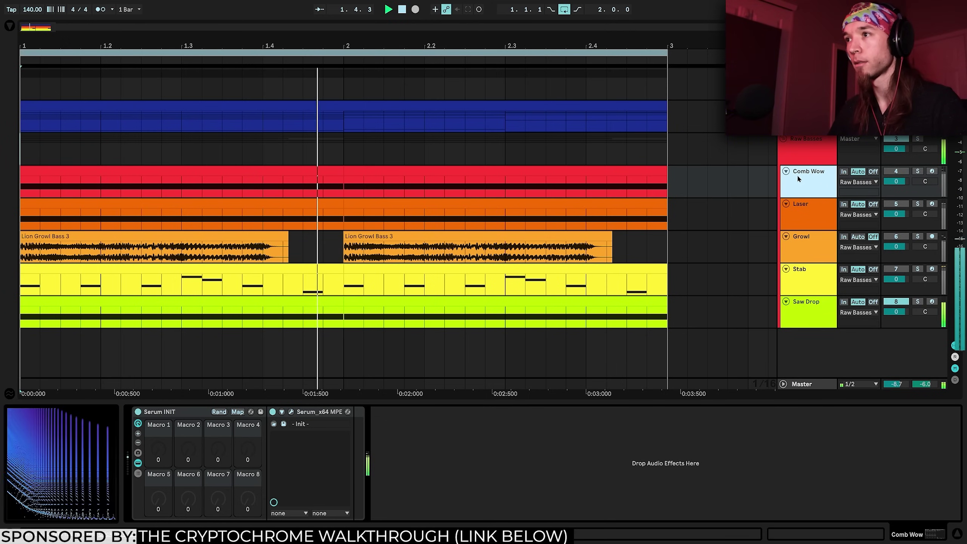
key("space")
Show the Chord track's instrument rack and listen to the chord modulator.
left_click(808, 115)
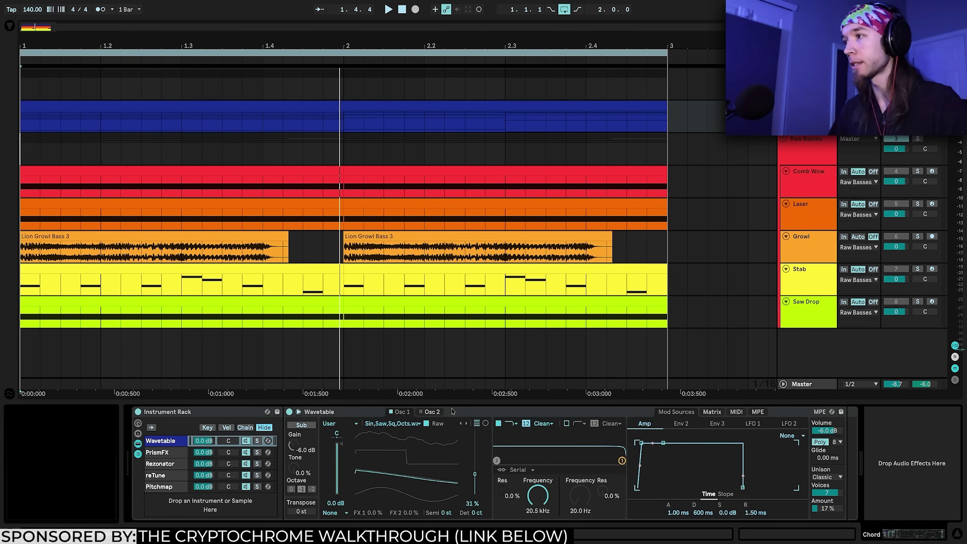
key("space")
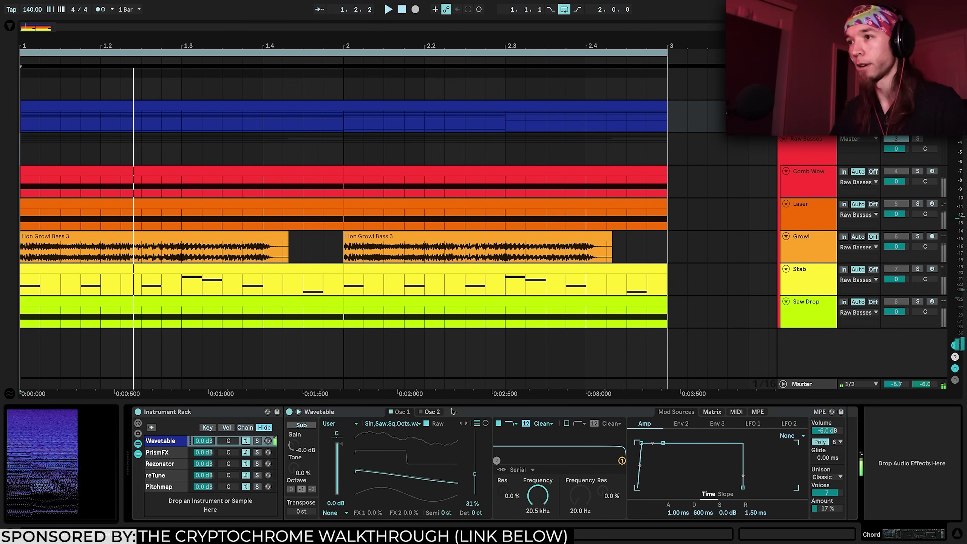
Show the Raw Basses group's effects and unfold the Vocoder, MVocoder and IL Vocodex devices in the Vocoders rack.
left_click(807, 150)
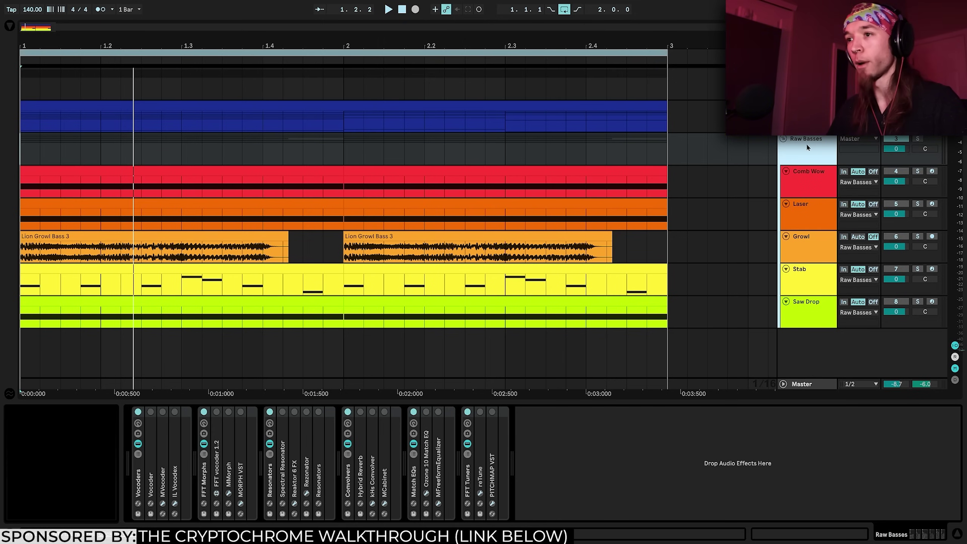
double_click(150, 476)
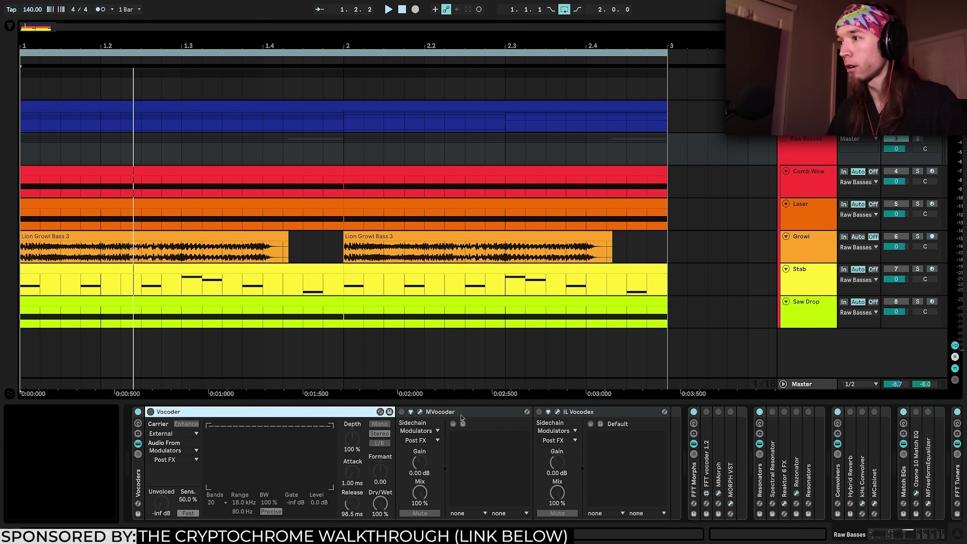
left_click(454, 416)
left_click(596, 418)
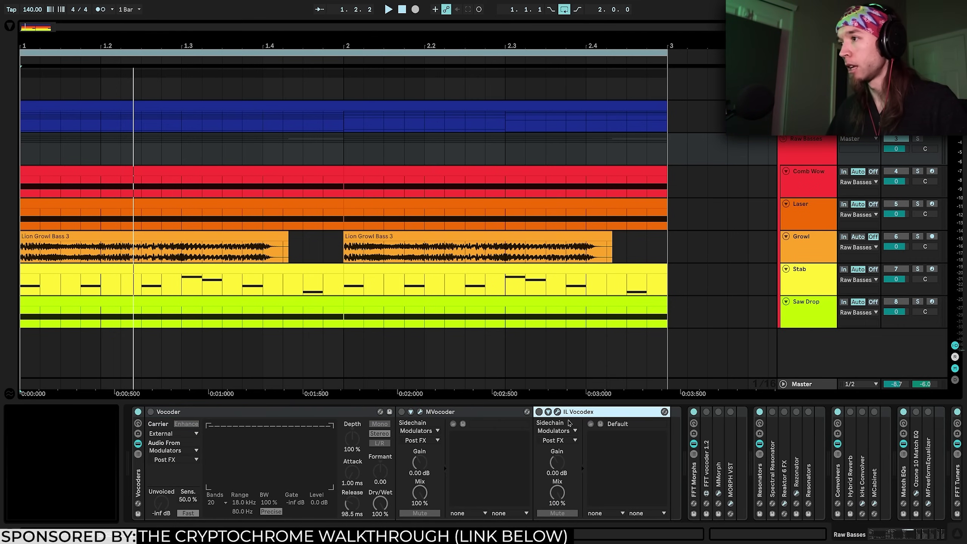
Enable the Vocoder and review its available external audio sources, keeping Modulators as the source.
left_click(204, 413)
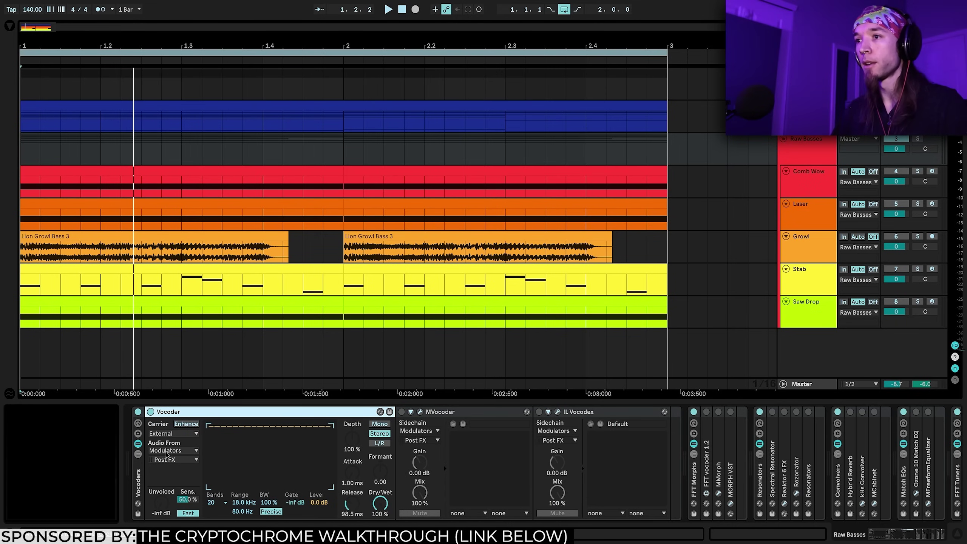
left_click(180, 450)
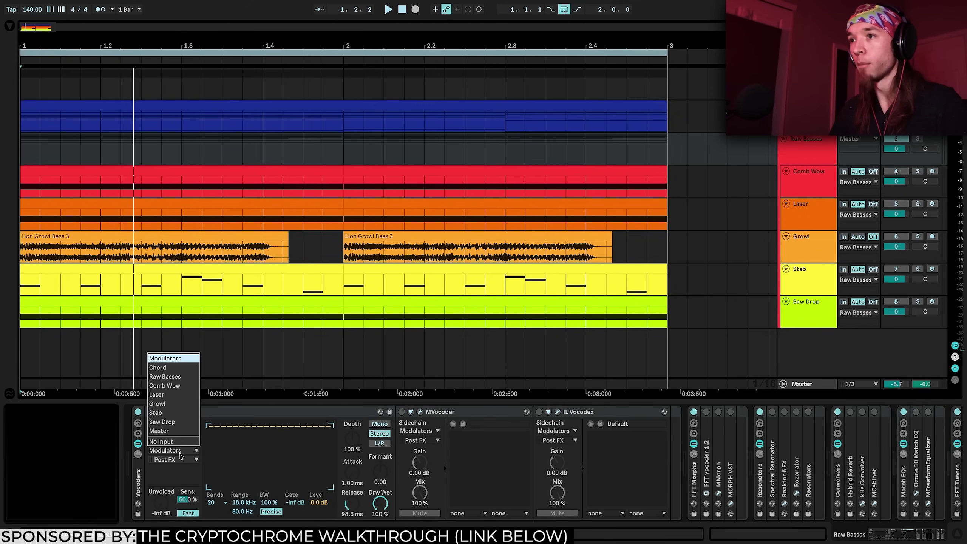
key("Escape")
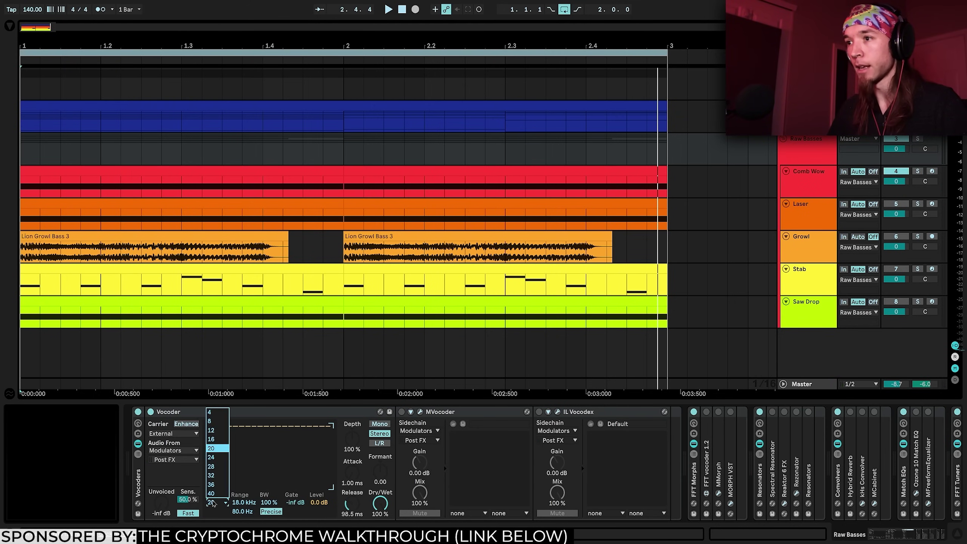
Audition the Vocoder on the Comb Wow bass with a 329 ms release and 12 bands, and bypass it.
key("space")
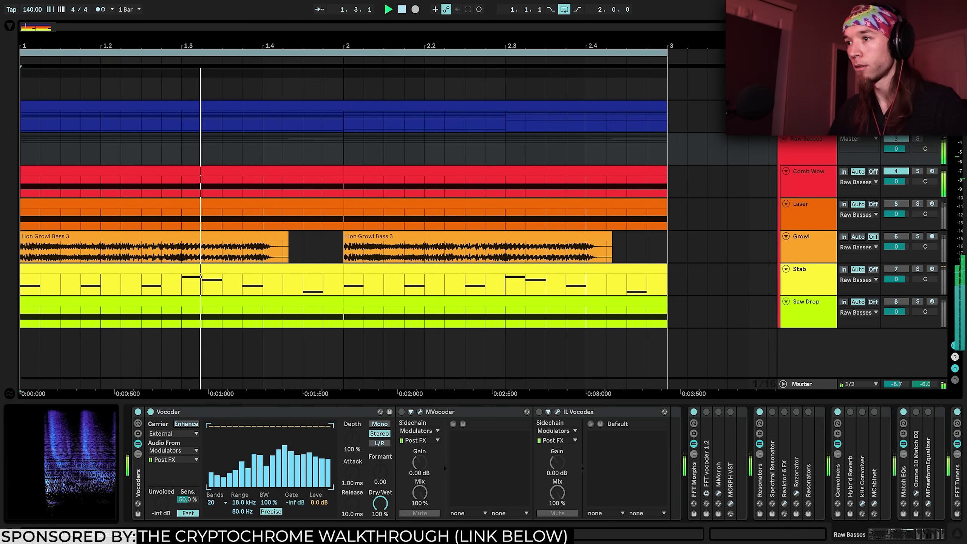
left_click_drag(341, 510, 341, 495)
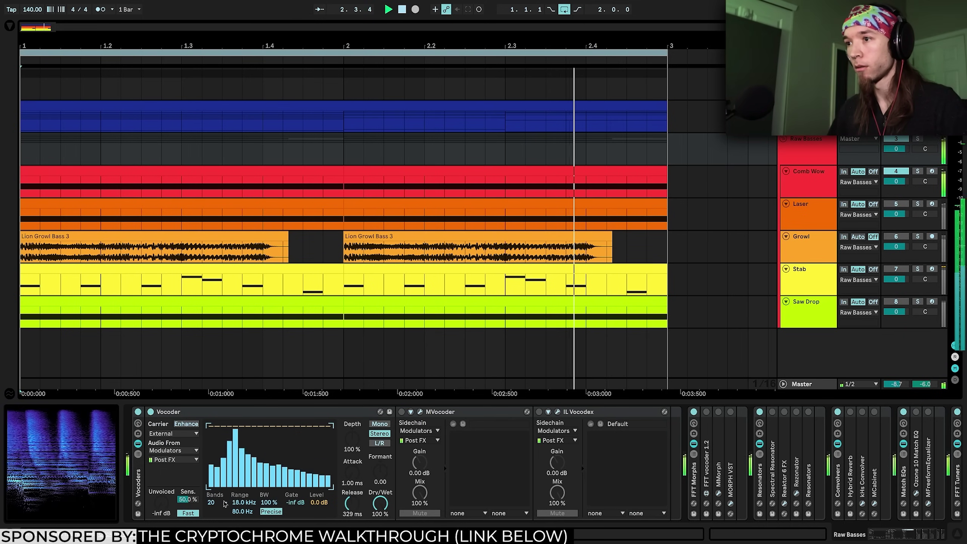
left_click_drag(211, 507, 219, 510)
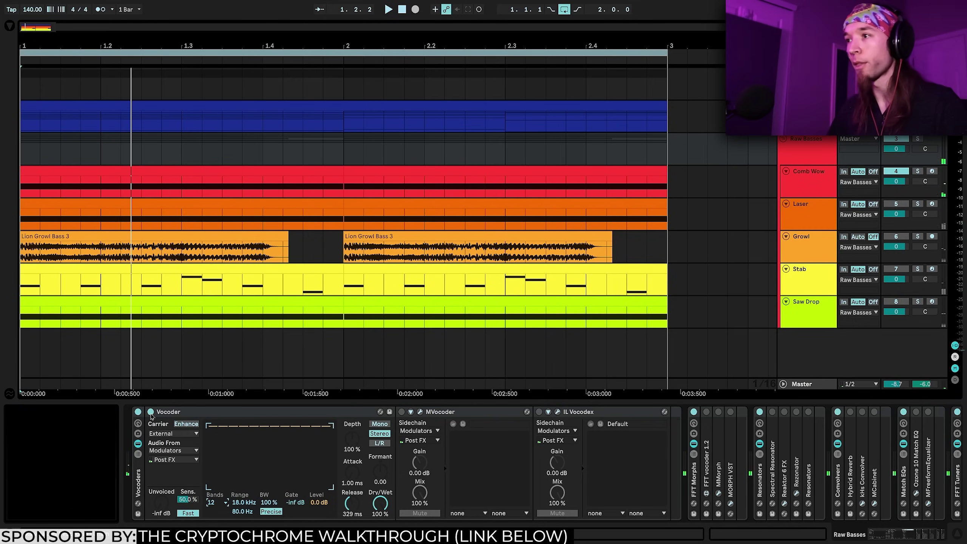
left_click(150, 412)
Open MVocoder, set it to 84 bands, raise its whitening and try different formant shifts during playback.
left_click(420, 413)
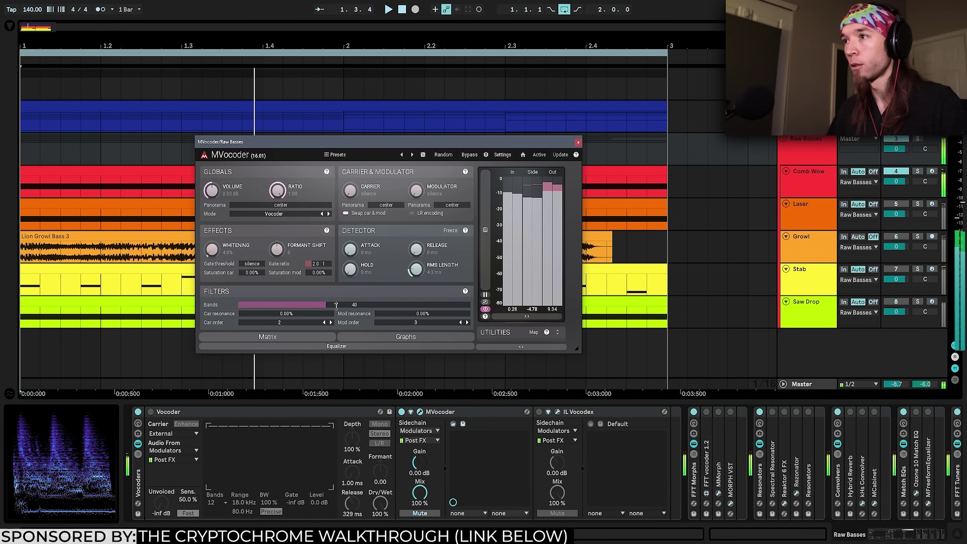
left_click_drag(392, 304, 432, 305)
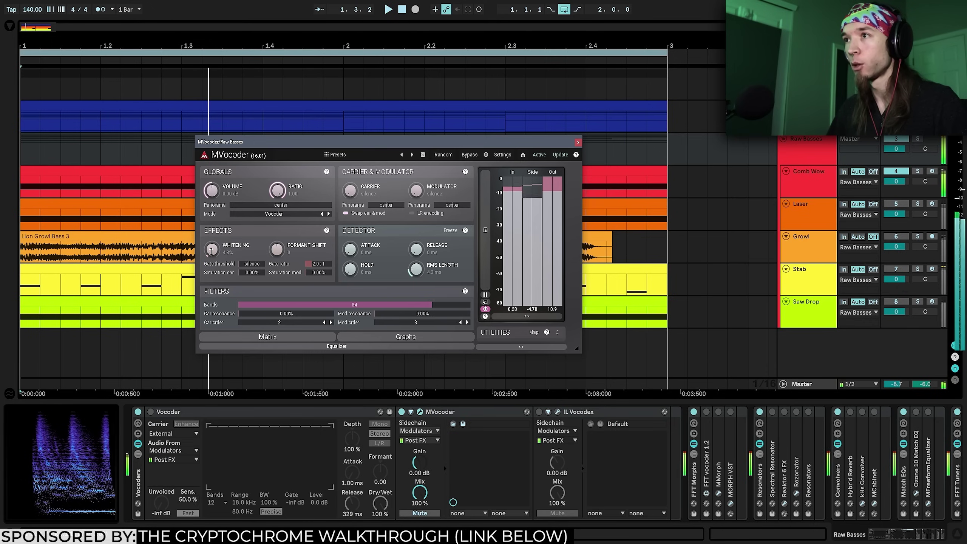
left_click_drag(211, 248, 212, 239)
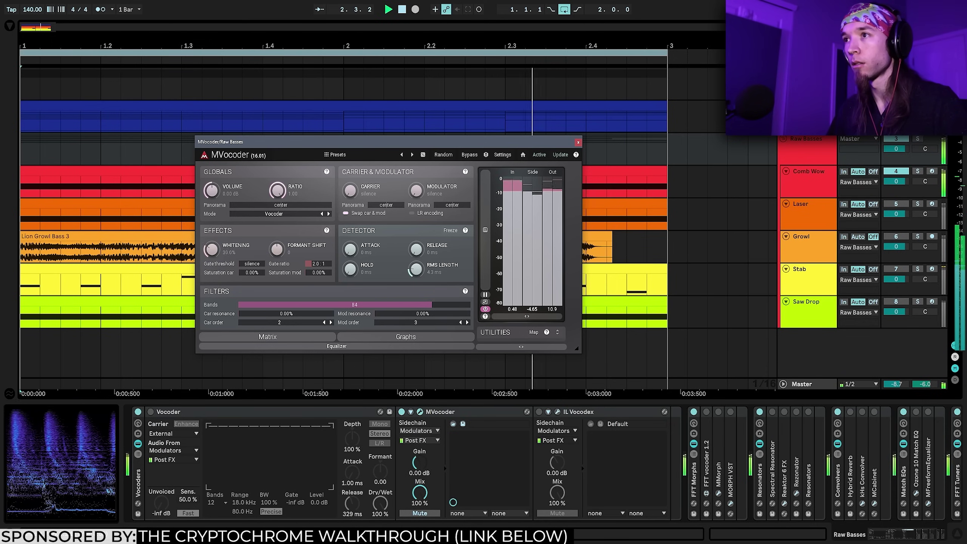
left_click_drag(277, 248, 277, 242)
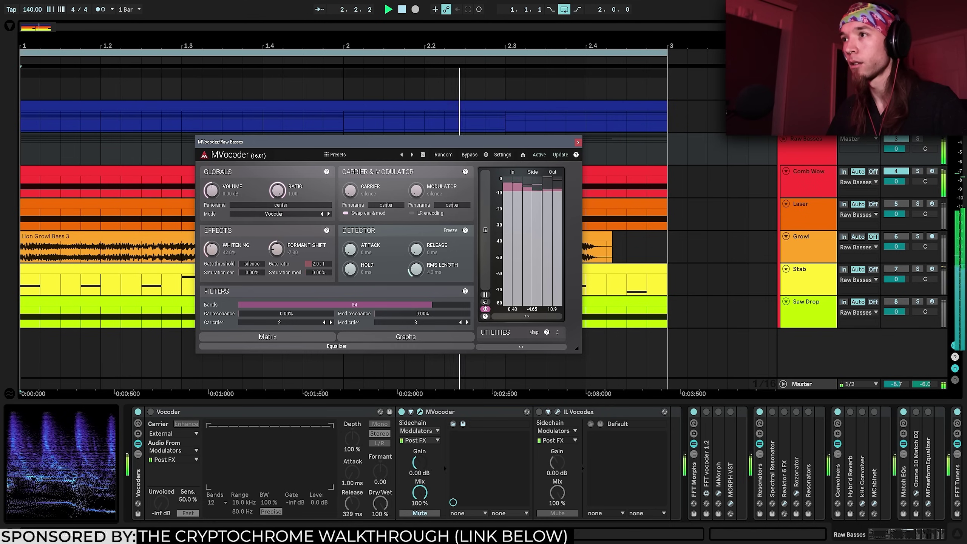
double_click(276, 250)
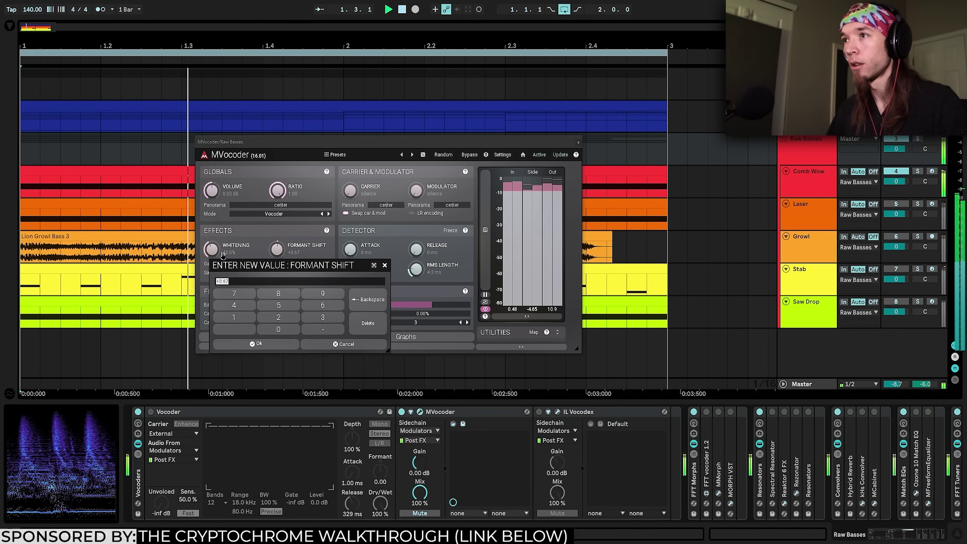
key("Escape")
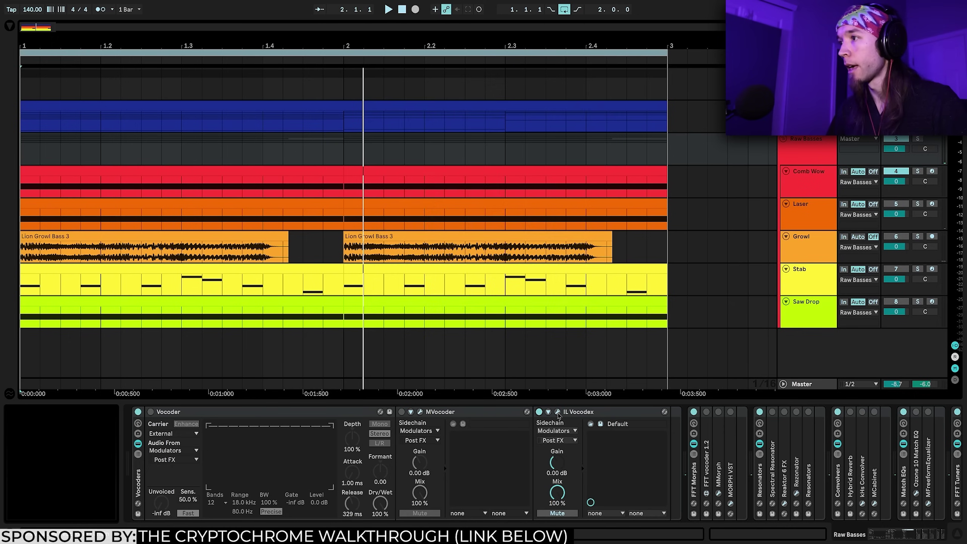
Open IL Vocodex, play Comb Wow through it, reduce it to 60 bands and vary its filter order and envelope release.
left_click(558, 412)
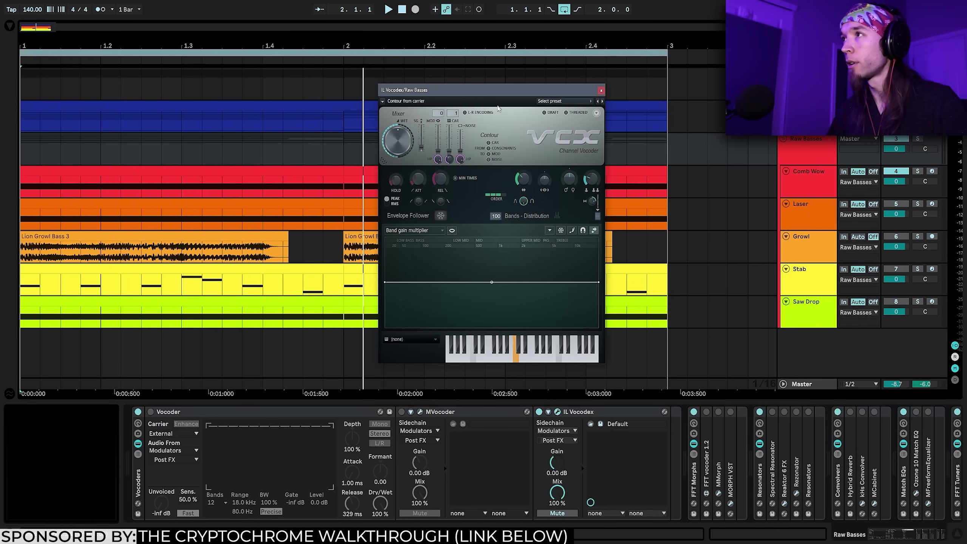
left_click_drag(498, 108, 339, 100)
key("space")
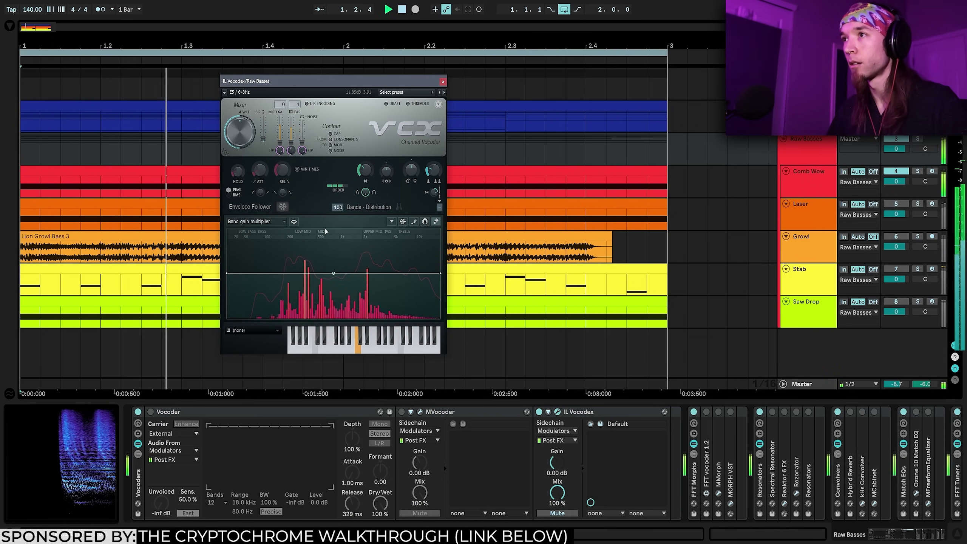
scroll(339, 190, "down", 1)
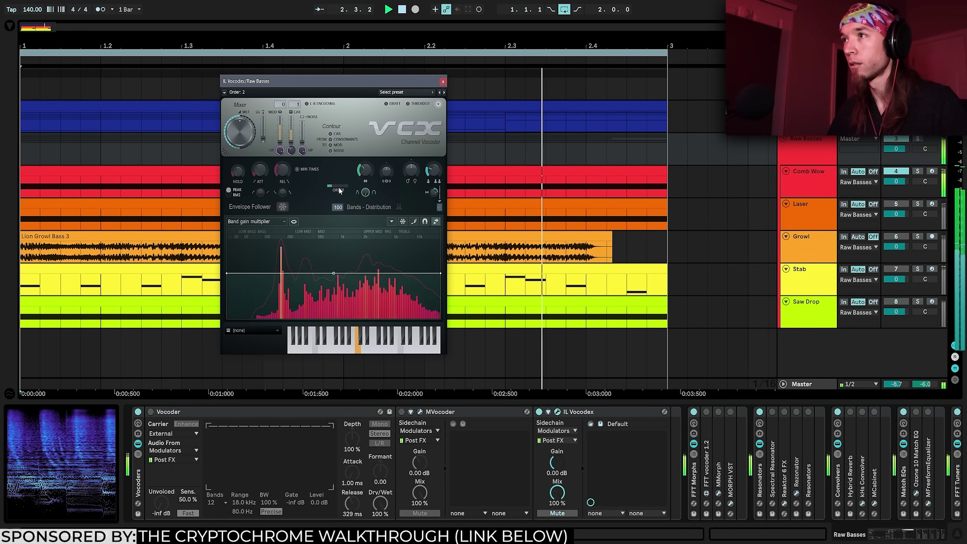
scroll(338, 207, "down", 4)
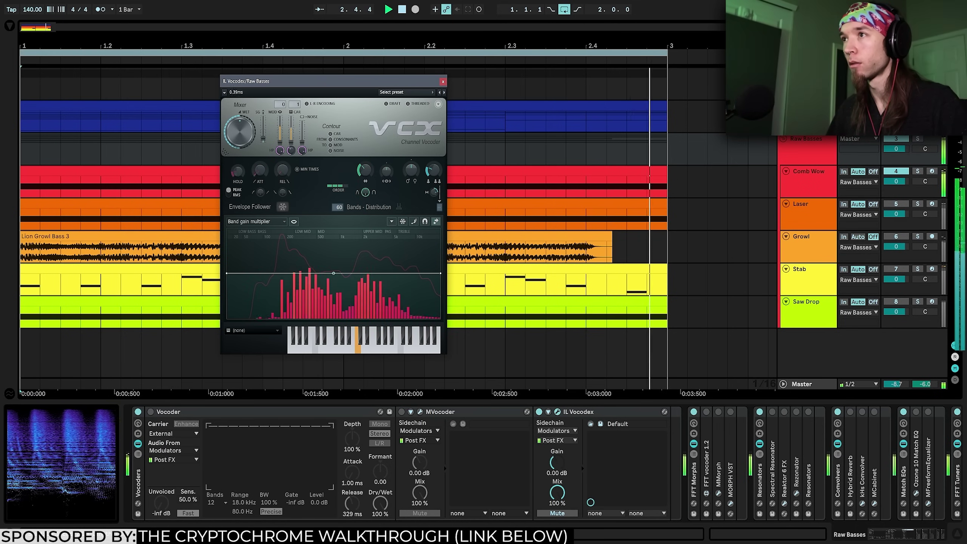
scroll(282, 170, "up", 5)
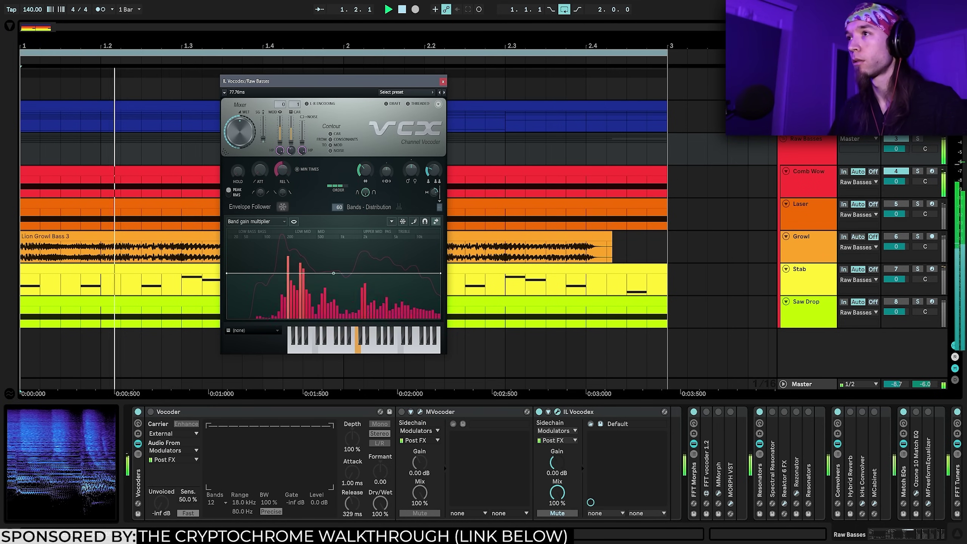
Re-enable the Vocoder for the Laser bass with 40 bands and a 10.7 ms release.
left_click(150, 411)
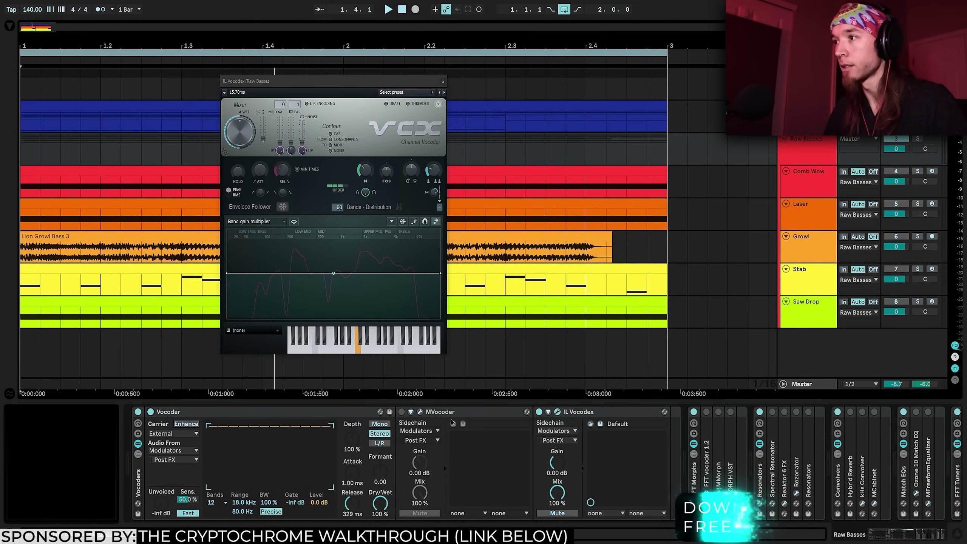
left_click(823, 212)
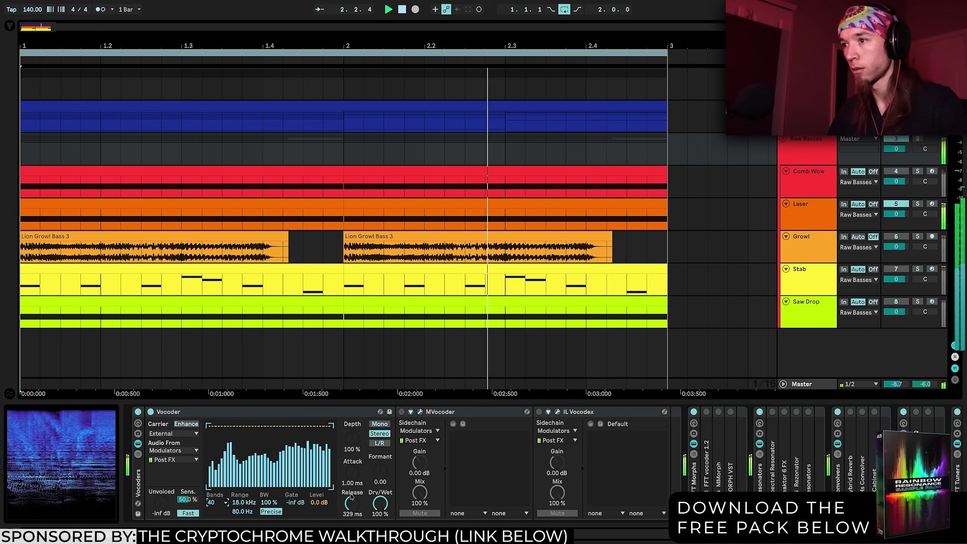
left_click_drag(351, 496, 348, 510)
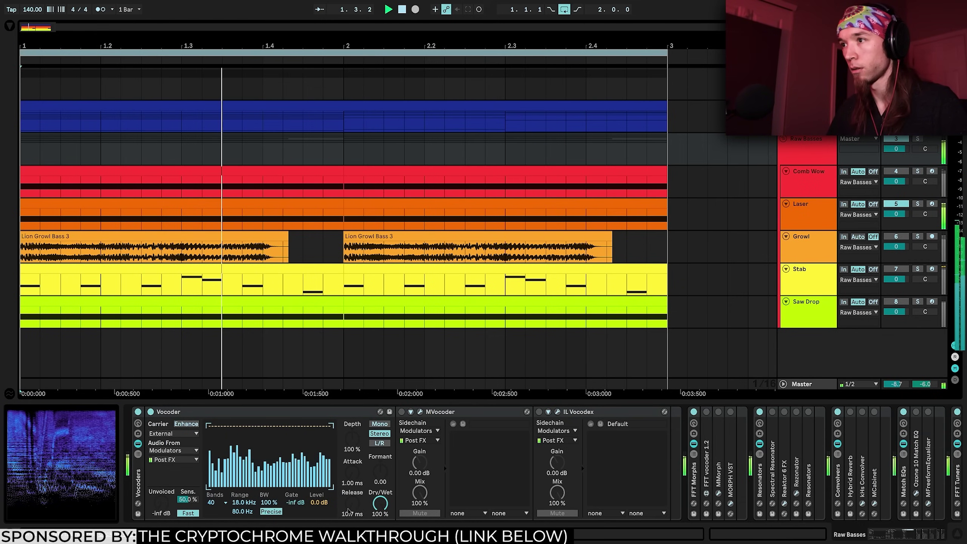
Toggle the Vocoder off and on to compare the dry and vocoded bass, leaving it bypassed.
left_click(151, 412)
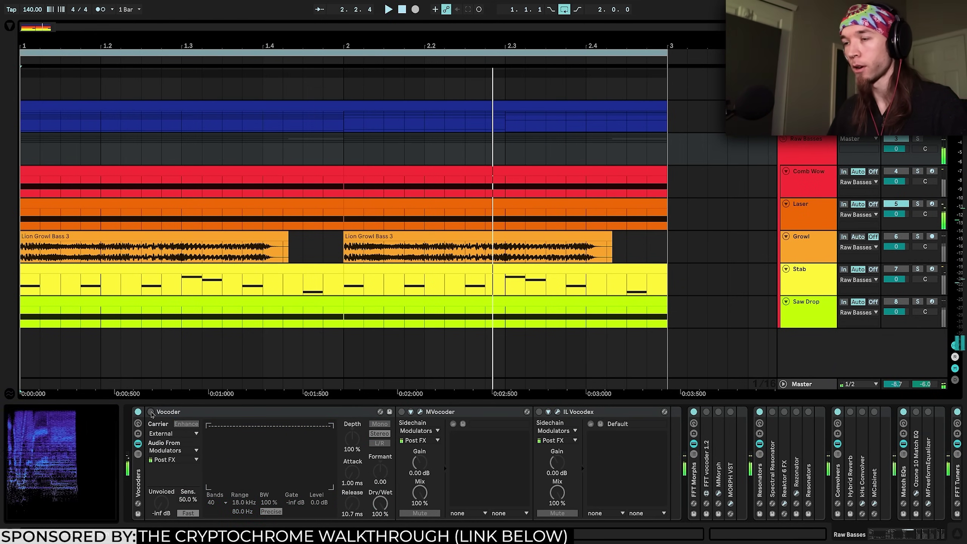
left_click(151, 412)
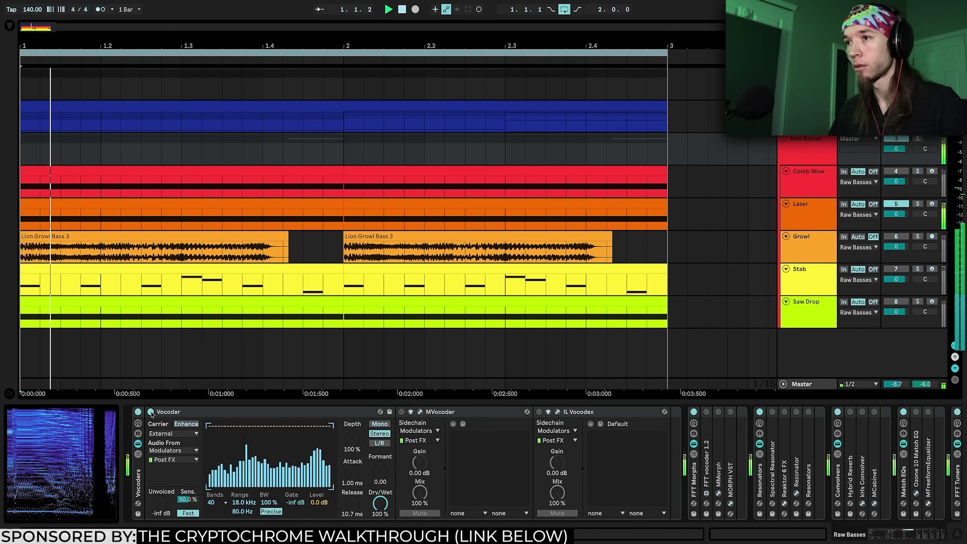
left_click(151, 412)
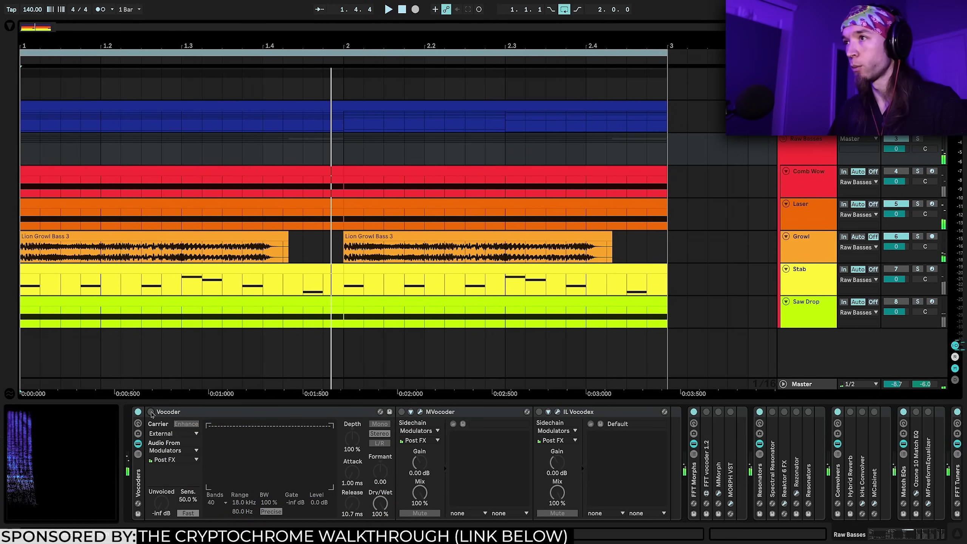
Toggle the Vocoder on and off to compare the Growl, Stab and Saw Drop basses, leaving it bypassed.
left_click(151, 412)
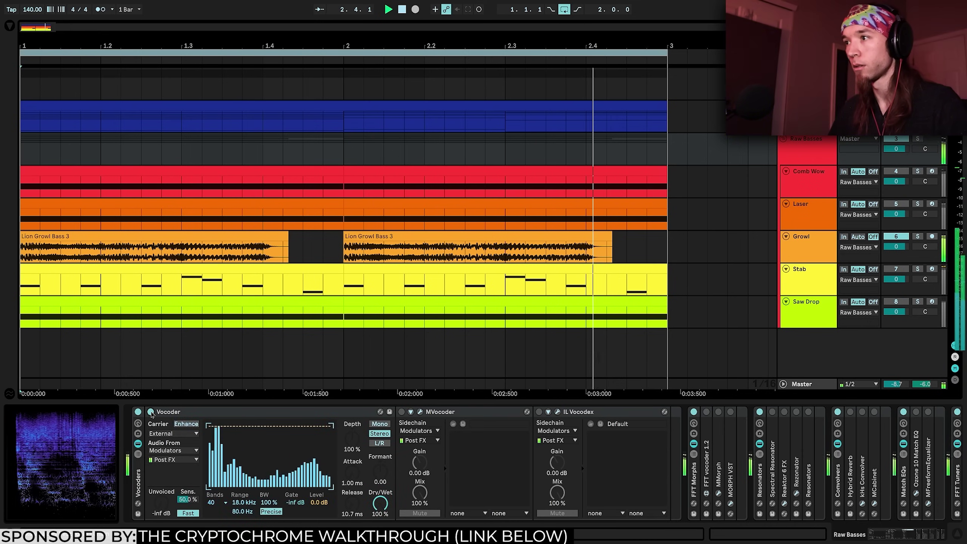
left_click(151, 412)
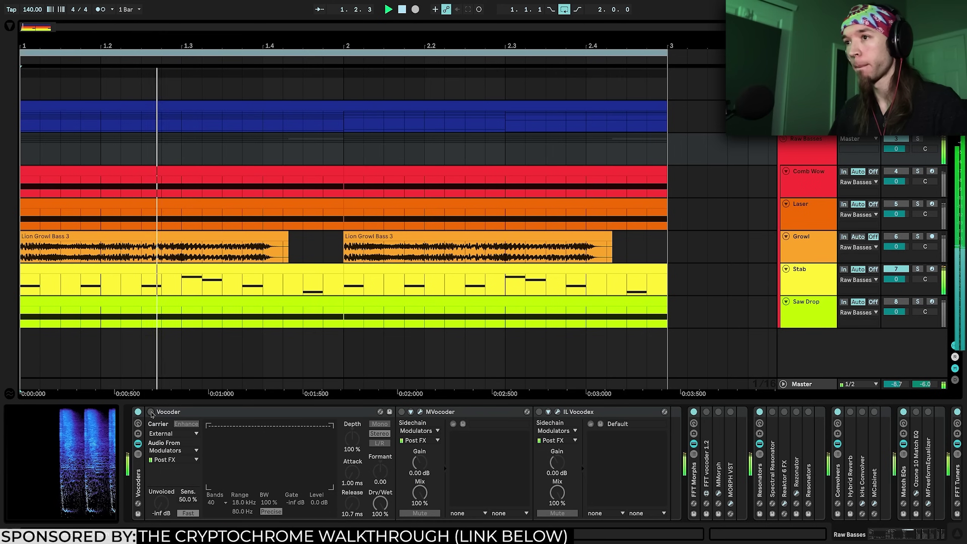
left_click(151, 412)
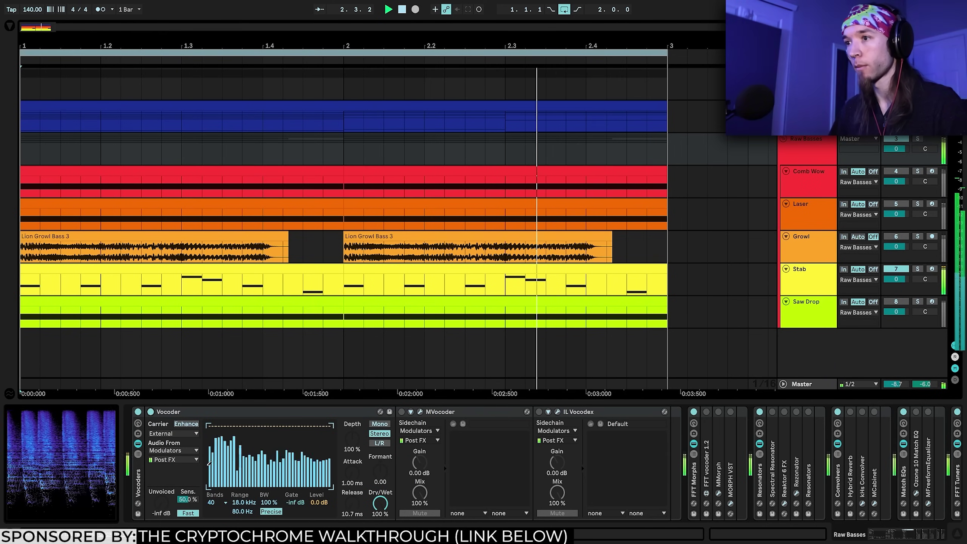
left_click(151, 412)
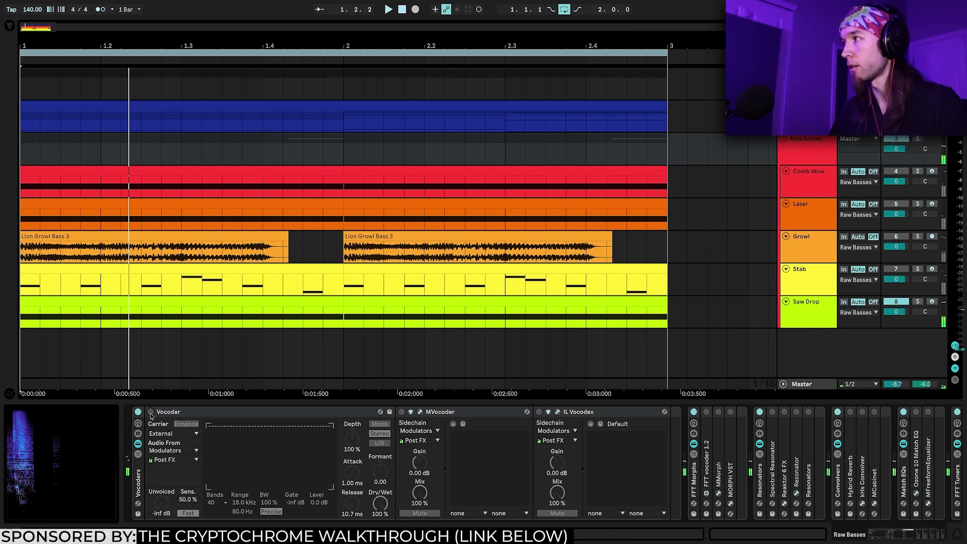
left_click(150, 412)
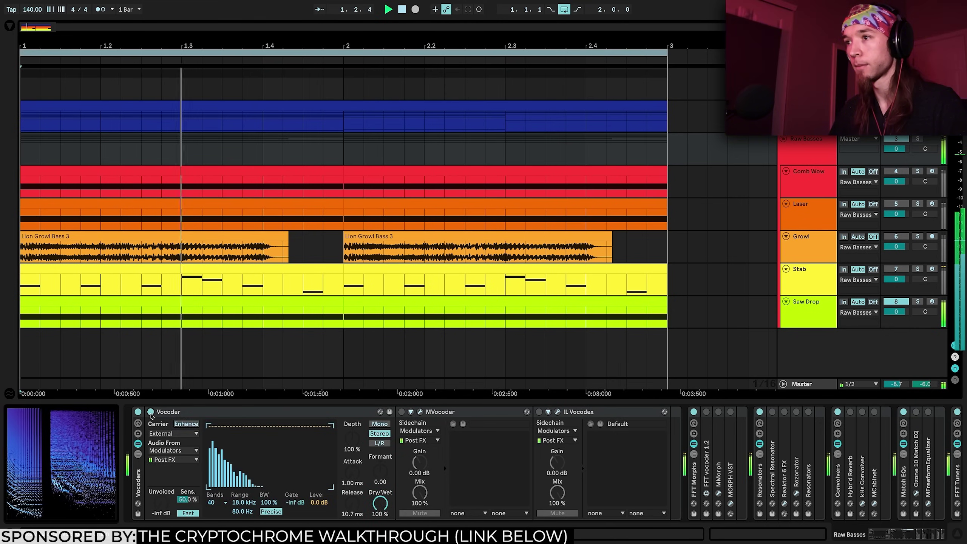
left_click(151, 412)
Audition the Saw Drop bass through MVocoder and through IL Vocodex, bypassing each after listening.
left_click(401, 412)
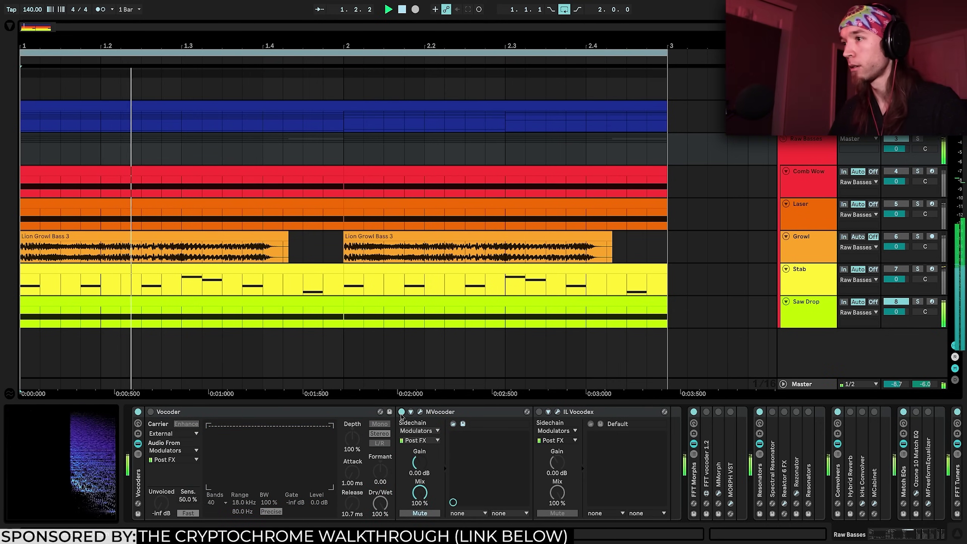
left_click(401, 412)
left_click(539, 412)
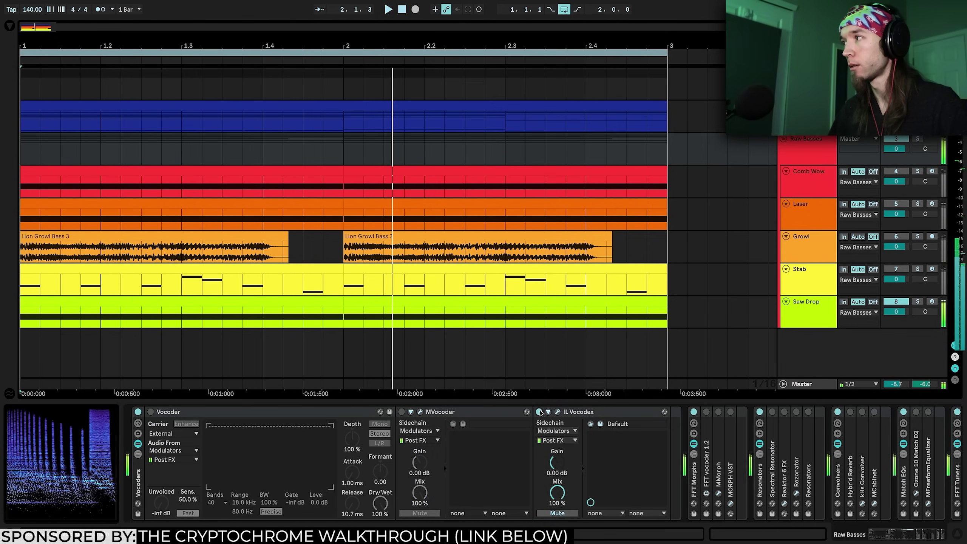
left_click(539, 412)
key("space")
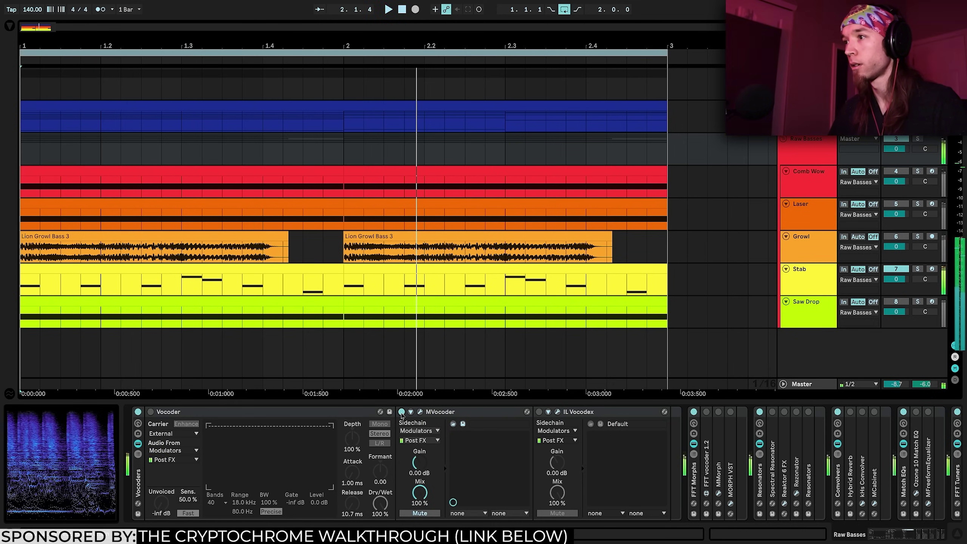
Play the Stab and Growl basses through MVocoder and IL Vocodex in turn to compare them.
key("space")
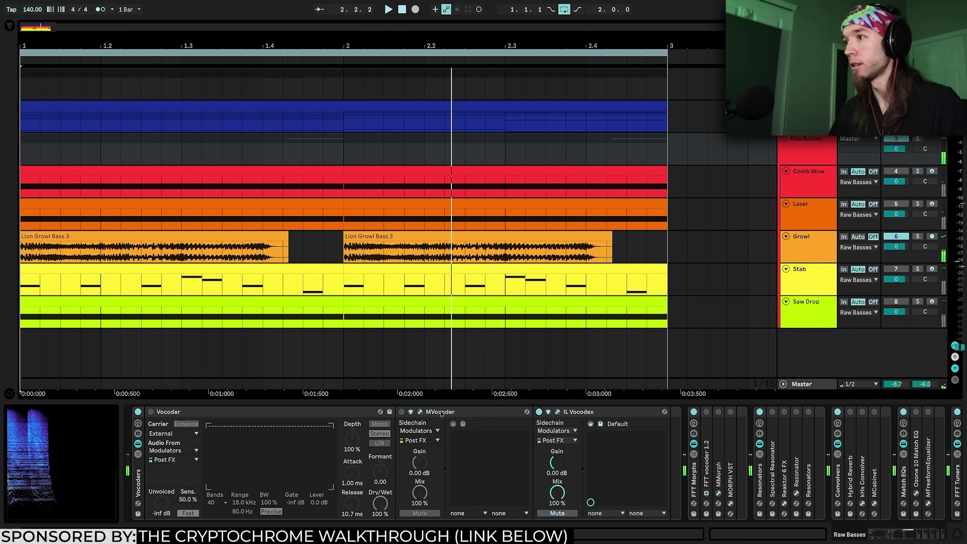
left_click(539, 412)
key("space")
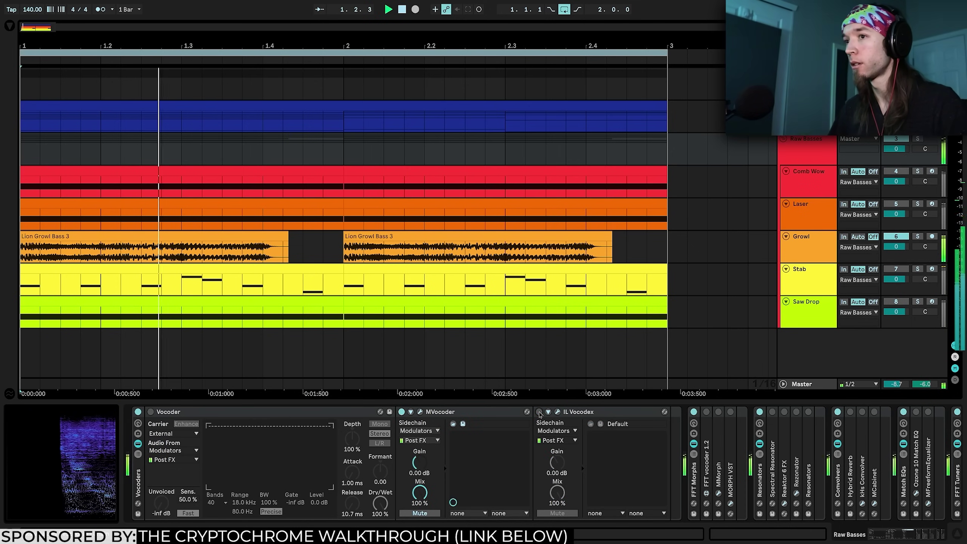
key("space")
left_click(539, 412)
key("space")
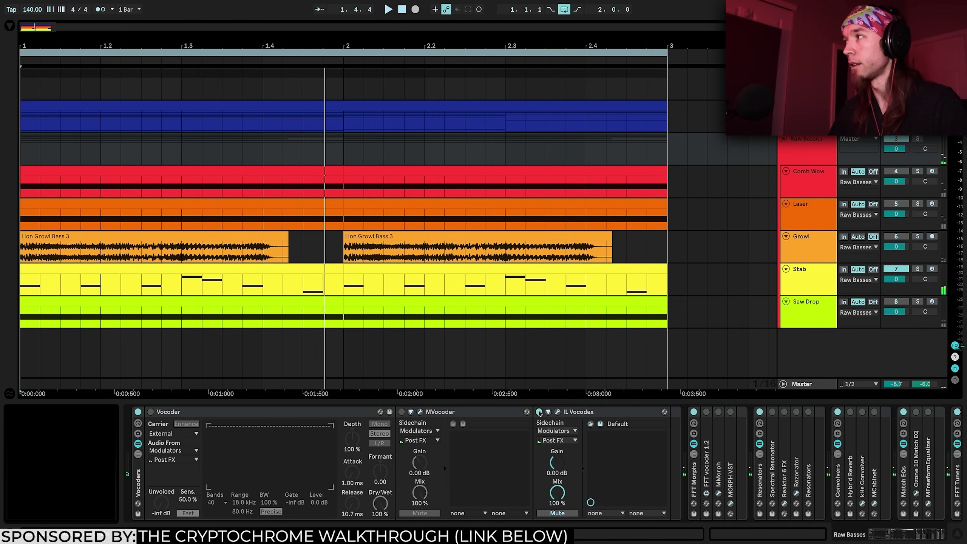
Compare the Laser bass through MVocoder and IL Vocodex, stop playback and leave all three vocoders bypassed.
left_click(401, 412)
key("space")
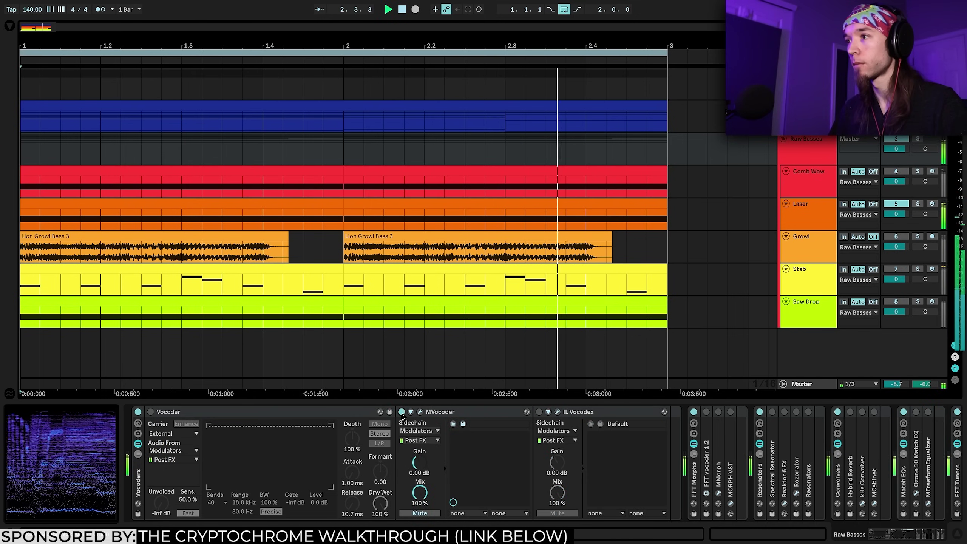
left_click(539, 412)
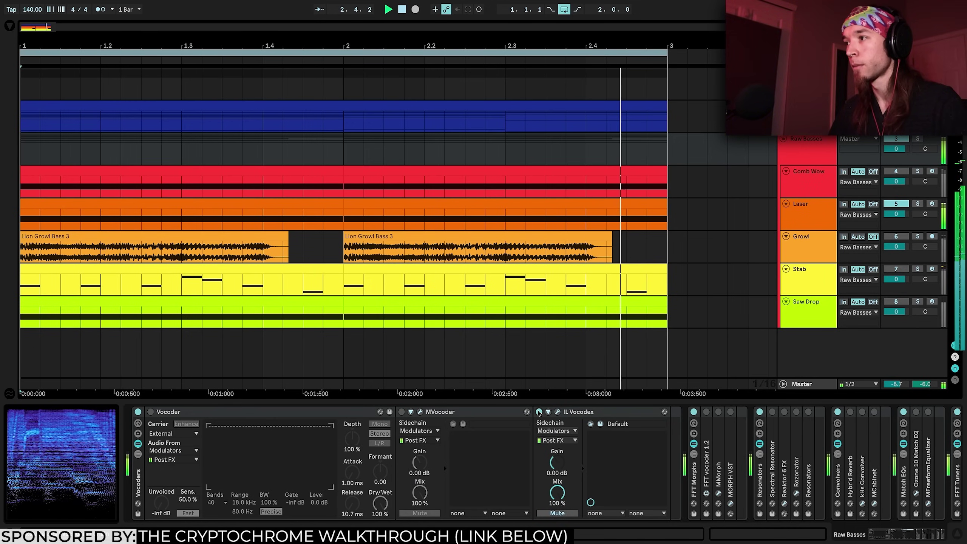
key("space")
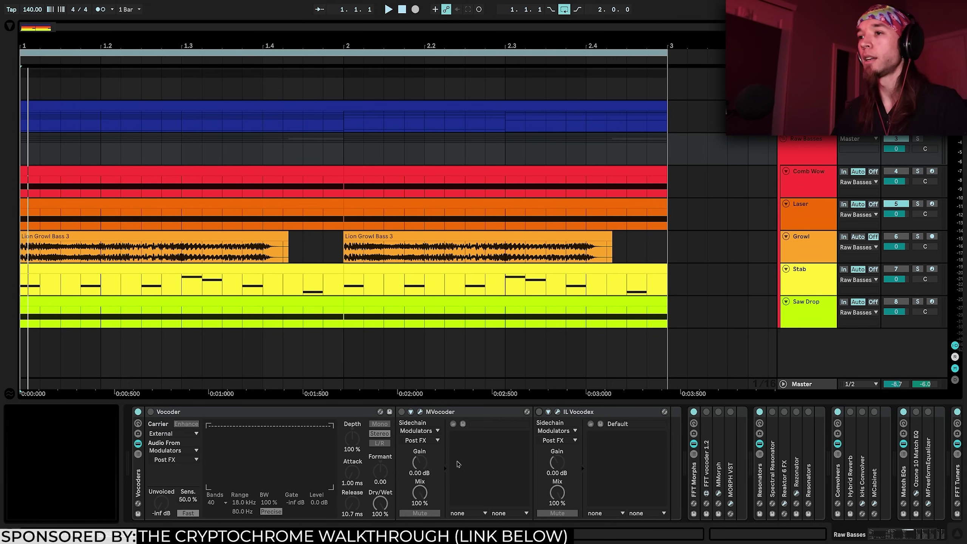
Collapse Vocoder, MVocoder and IL Vocodex in the Vocoders rack and select the FFT Morphs rack.
left_click(157, 416)
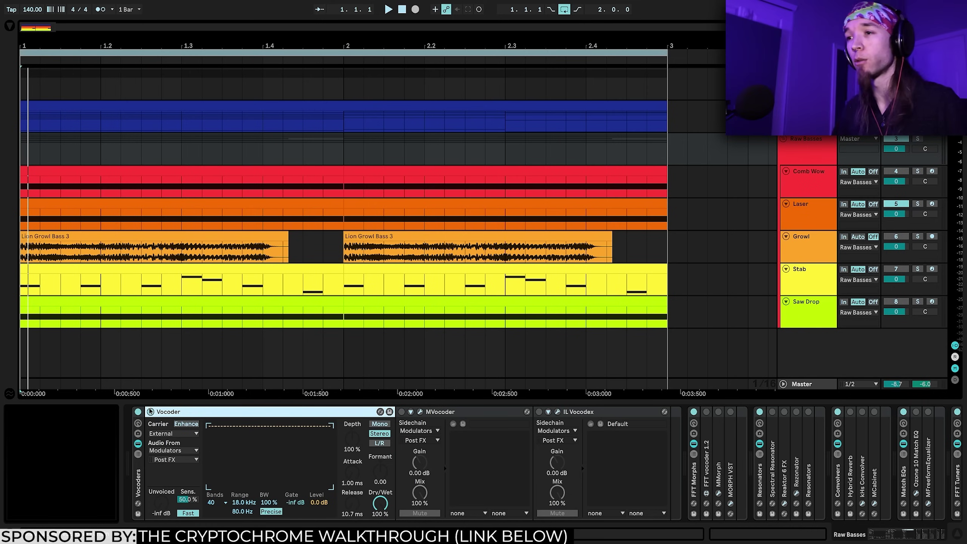
left_click(150, 411)
double_click(229, 411)
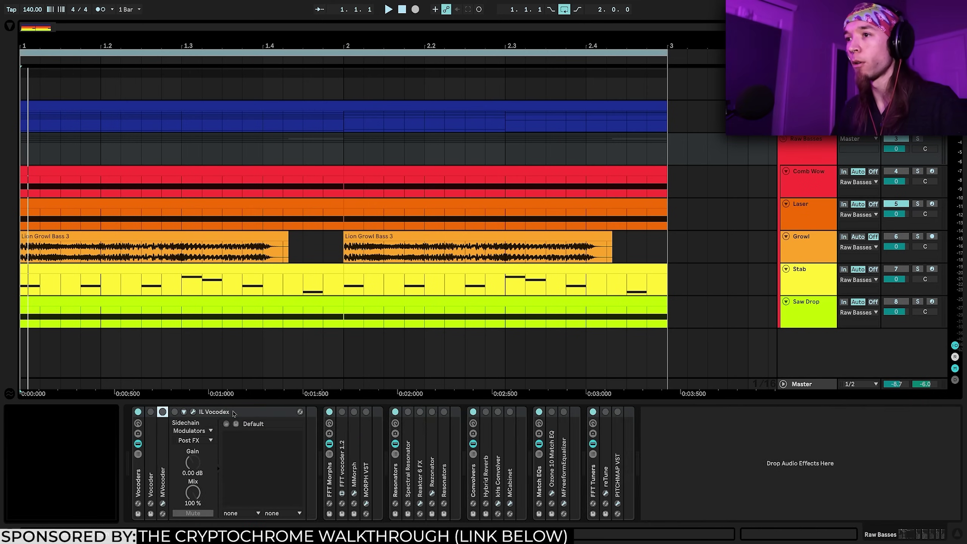
left_click(204, 481)
double_click(205, 481)
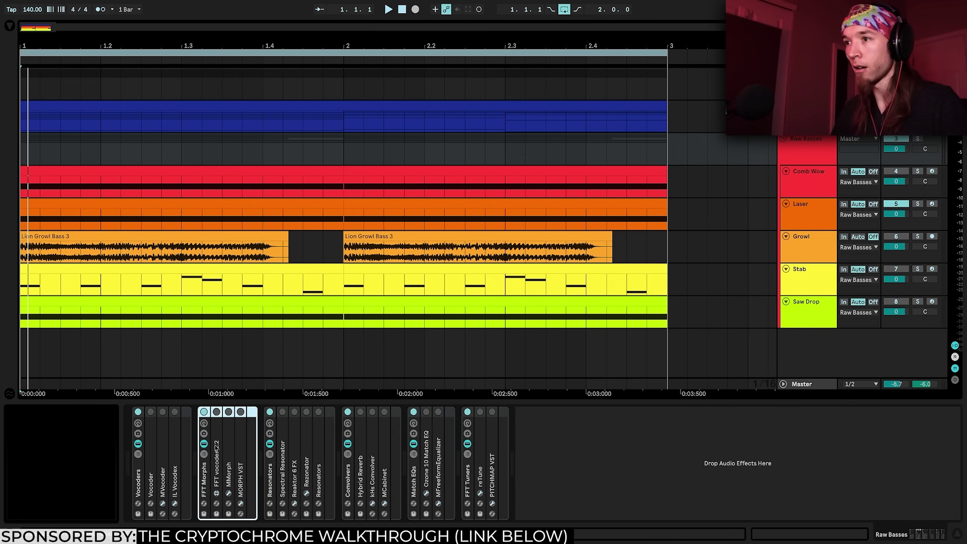
Expand the FFT vocoder, MMorph and MORPH VST devices in the FFT Morphs rack.
double_click(217, 445)
double_click(303, 438)
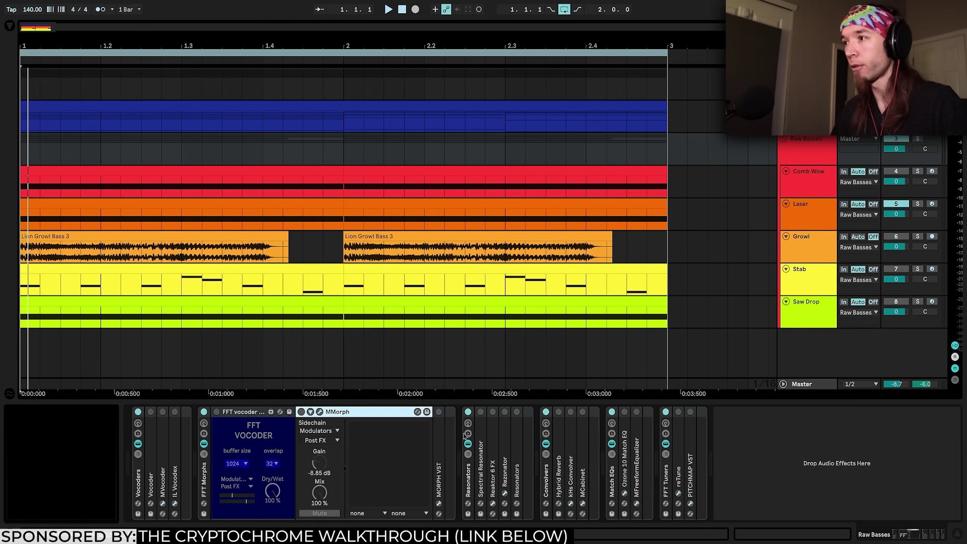
double_click(451, 439)
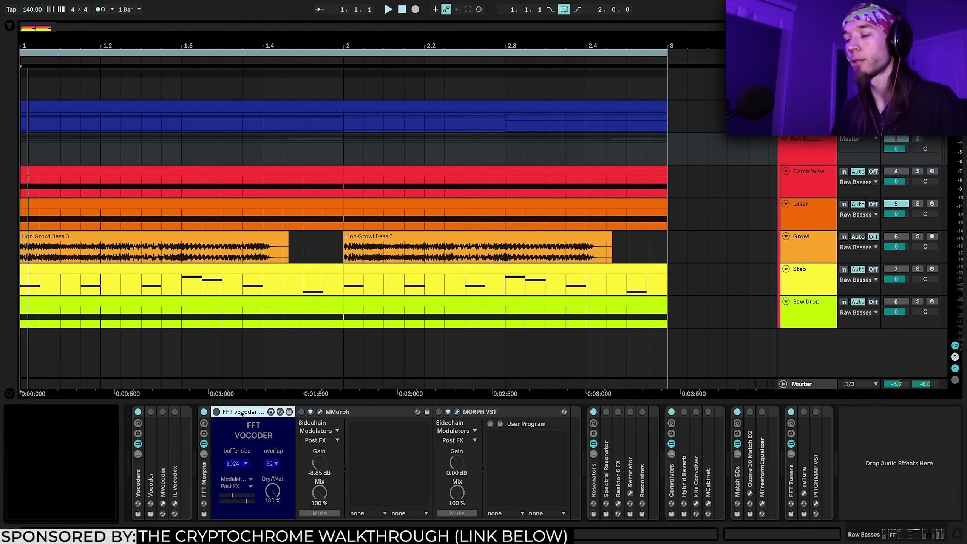
Open and close the MMorph and MORPH VST plug-in windows for a brief look.
left_click(319, 412)
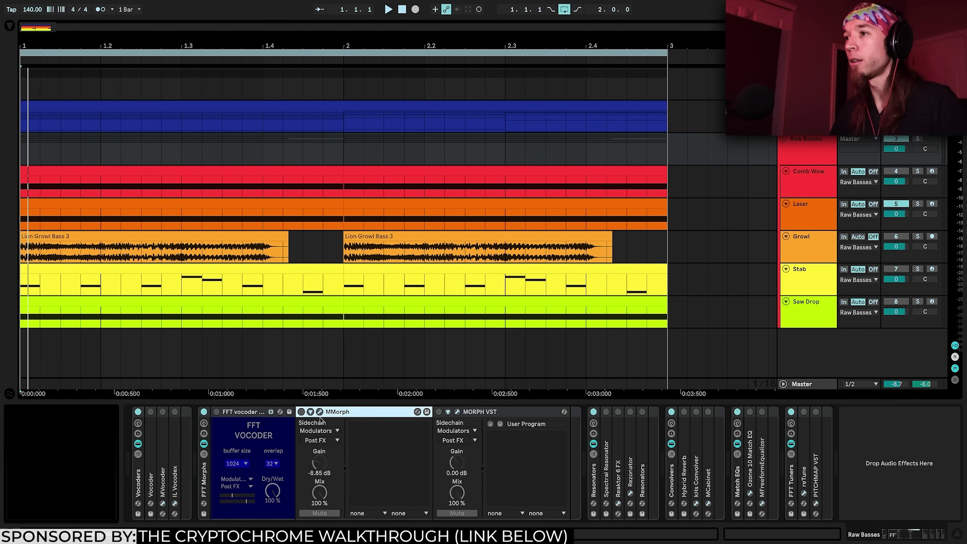
left_click(320, 412)
left_click(456, 411)
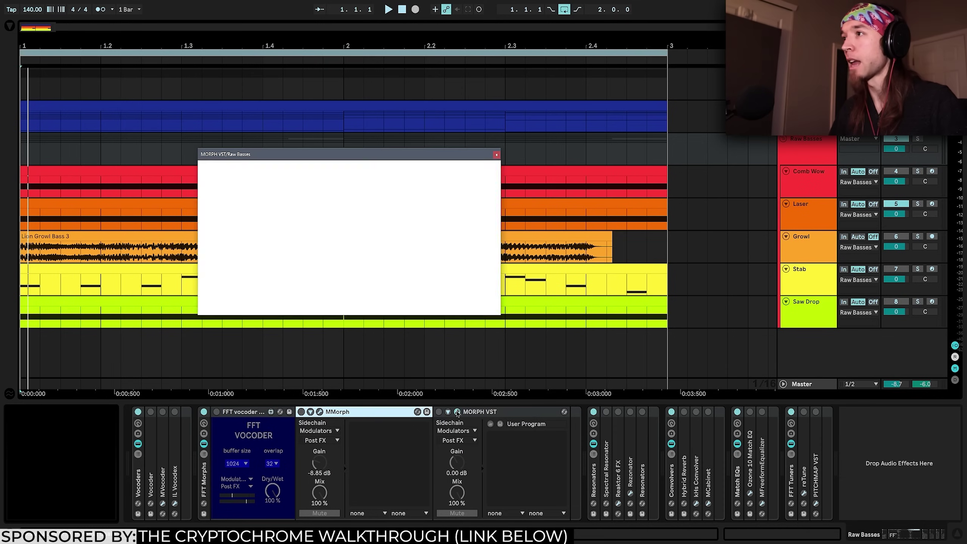
left_click(457, 412)
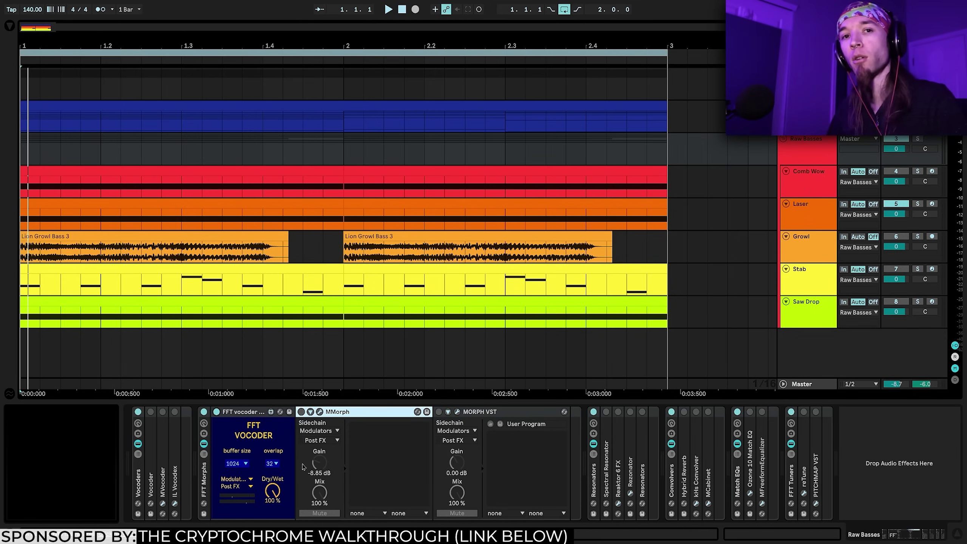
Make Comb Wow the active bass, return to the Raw Basses group and play it through the FFT vocoder.
left_click(818, 191)
left_click(807, 152)
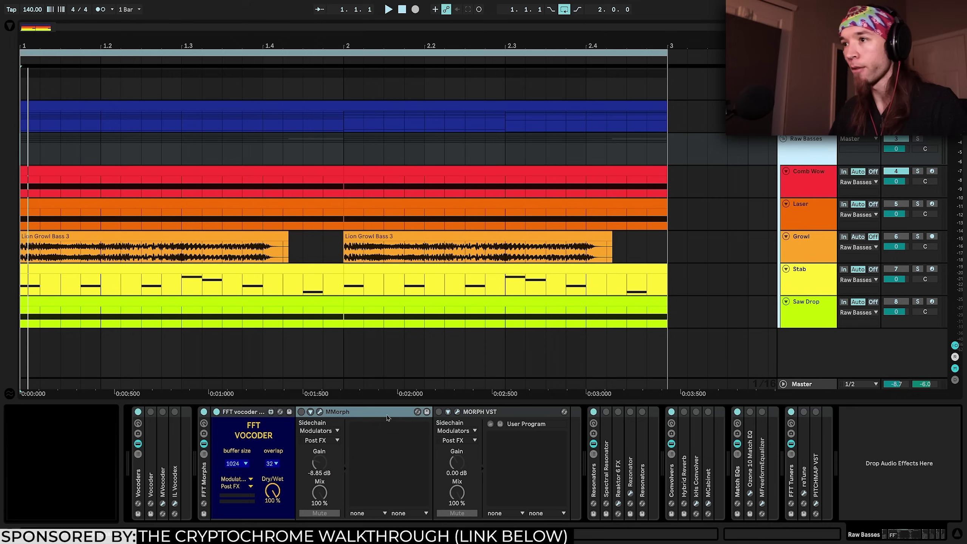
left_click(238, 413)
key("space")
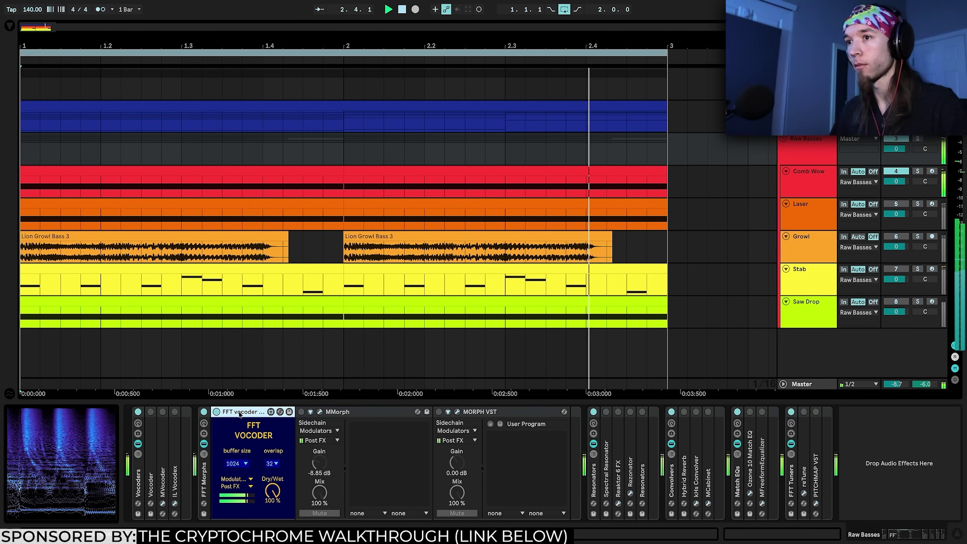
key("space")
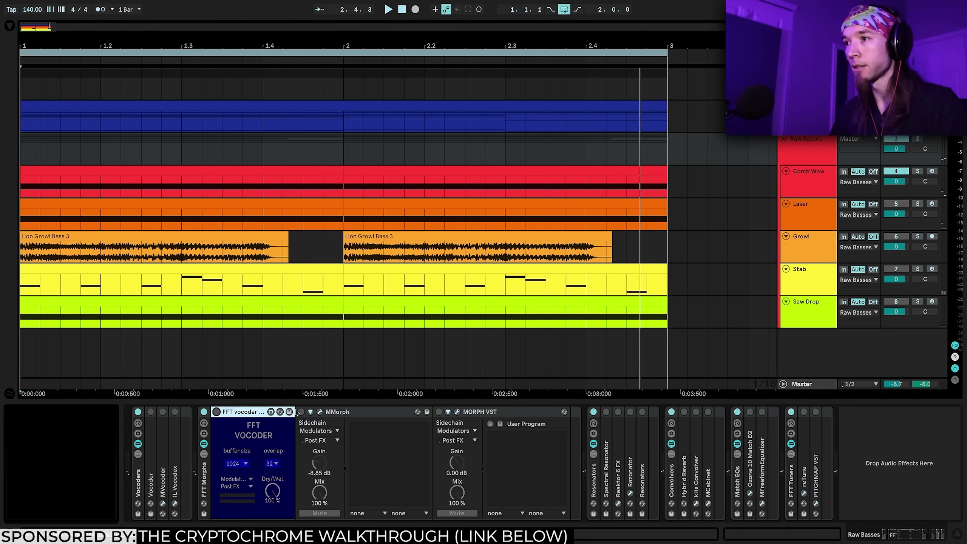
Open MMorph, play Comb Wow through it and sweep its Ratio fully to A and back toward B.
left_click(320, 412)
key("space")
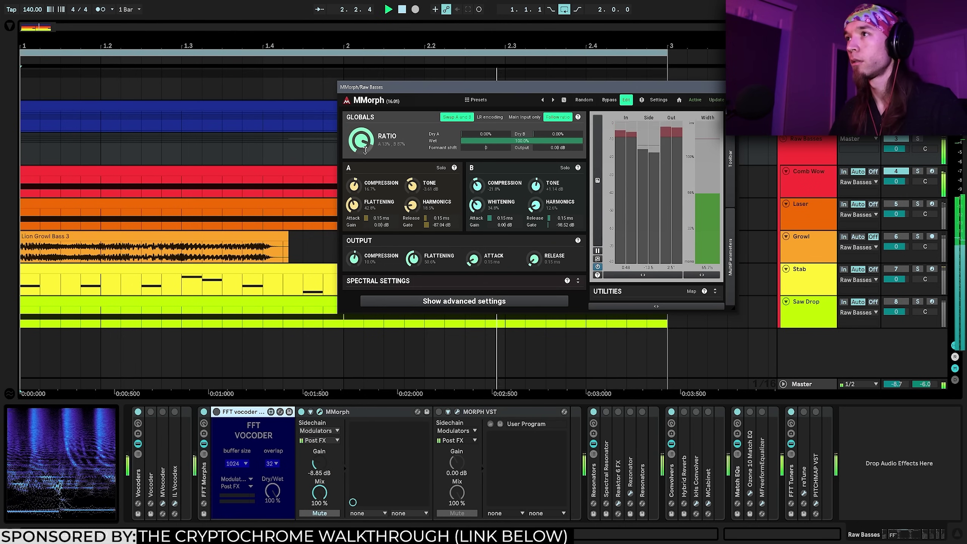
key("space")
mouse_move(366, 152)
left_mouse_down()
mouse_move(366, 141)
mouse_move(361, 152)
left_mouse_up()
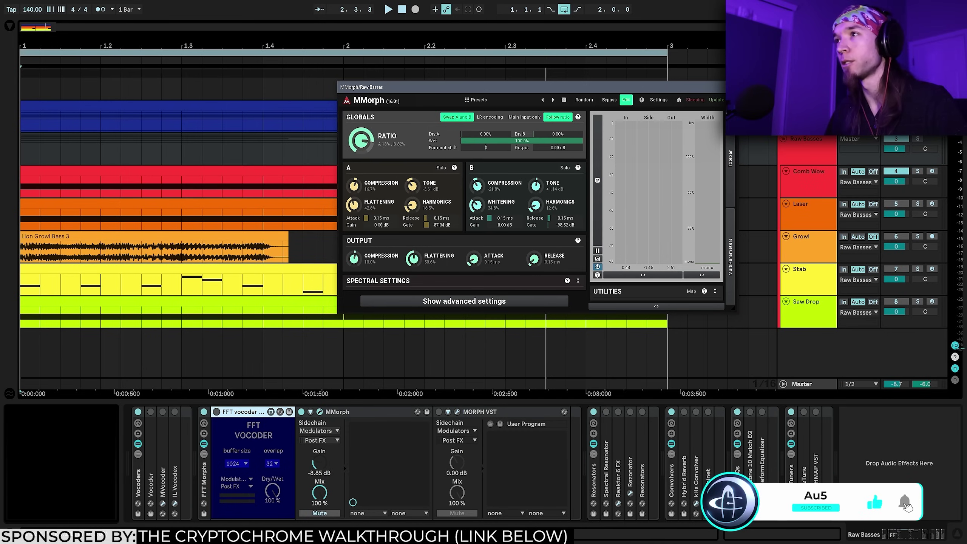
key("space")
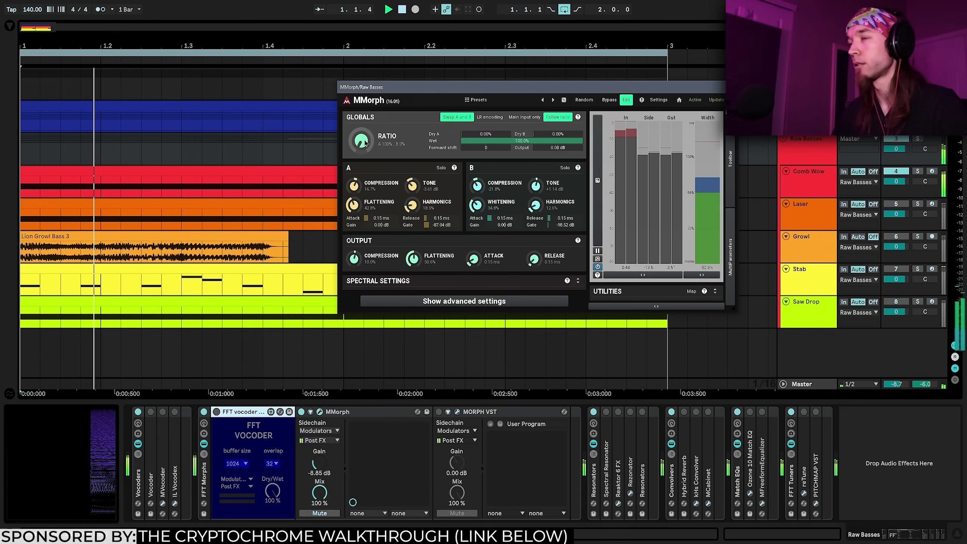
left_click_drag(364, 152, 365, 143)
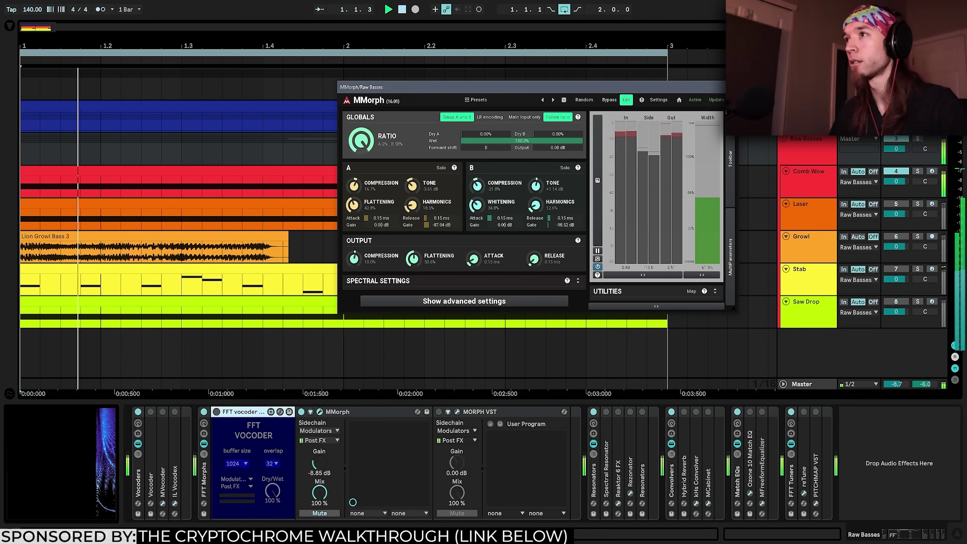
mouse_move(365, 143)
left_mouse_down()
mouse_move(365, 156)
mouse_move(366, 143)
left_mouse_up()
key("space")
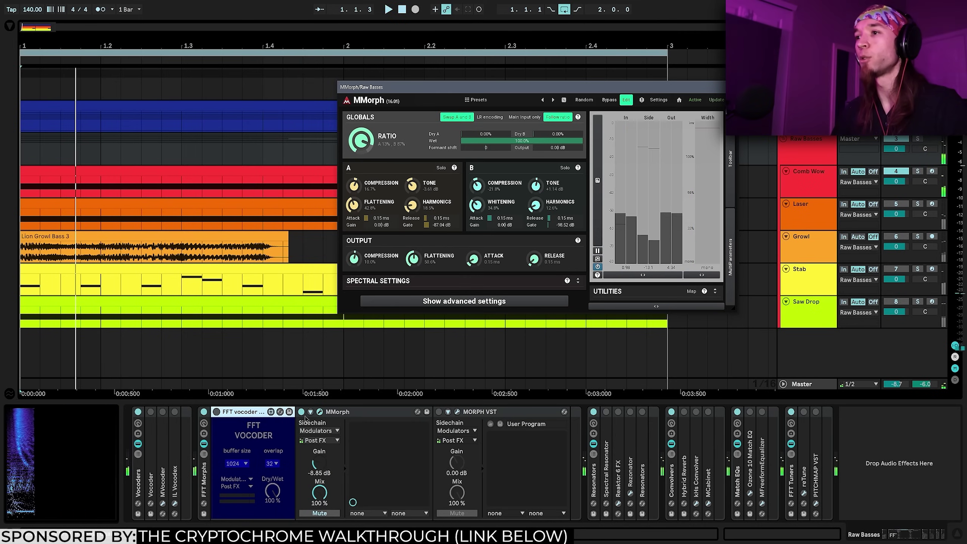
Open MORPH VST in place of MMorph, move its morph point to the pad's A-B edge and play Comb Wow.
left_click(453, 412)
left_click(456, 412)
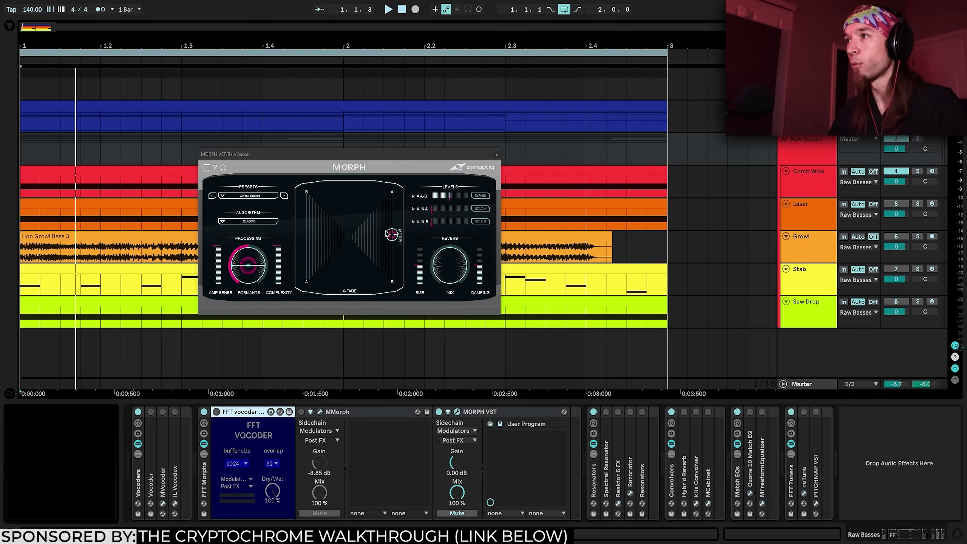
left_click_drag(388, 233, 427, 230)
key("space")
Audition MORPH's Interweave and Tight algorithms on Comb Wow, return it to Classic and bypass it.
left_click(248, 221)
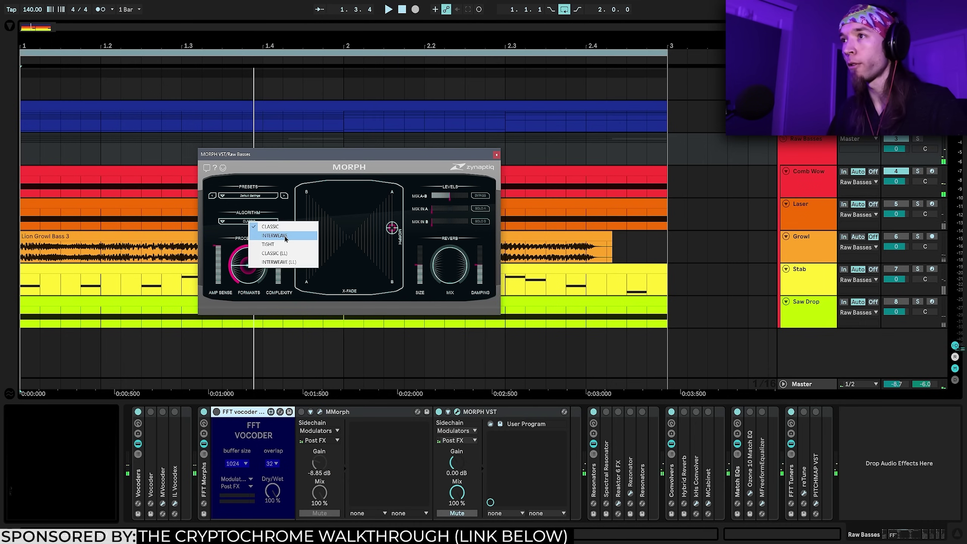
left_click(285, 235)
left_click(248, 221)
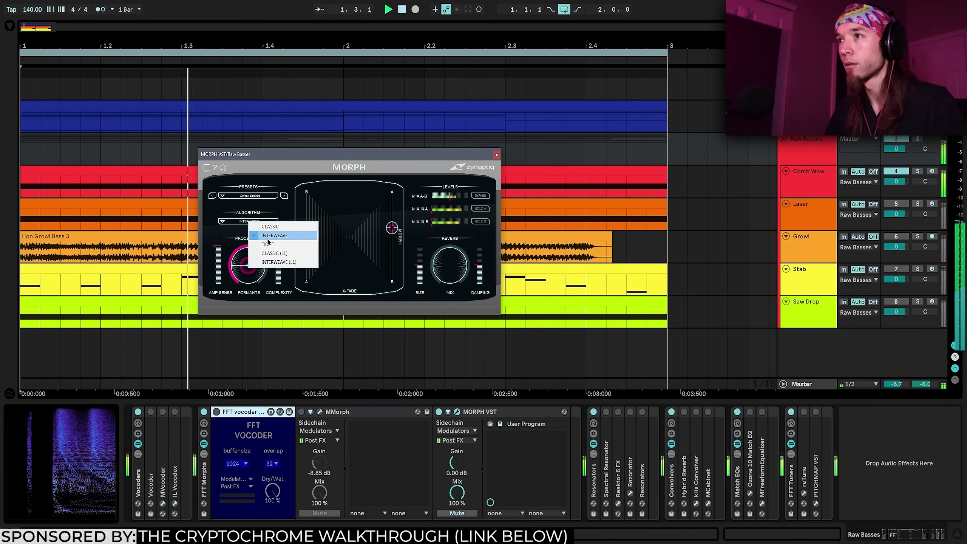
left_click(267, 235)
left_click(262, 221)
left_click(266, 244)
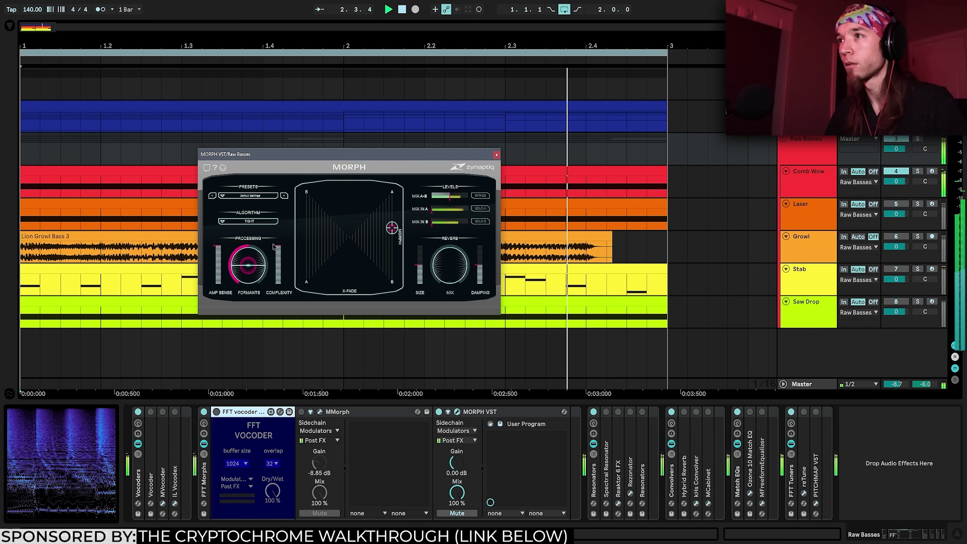
left_click(263, 222)
left_click(265, 228)
left_click(268, 419)
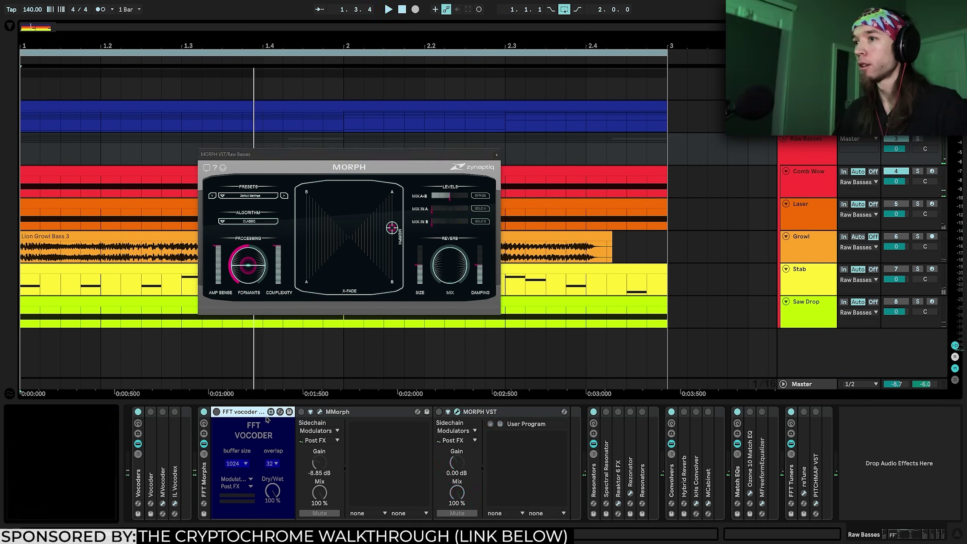
Close MORPH's window and compare the other raw basses through the FFT vocoder and through MMorph, including Stab.
left_click(497, 154)
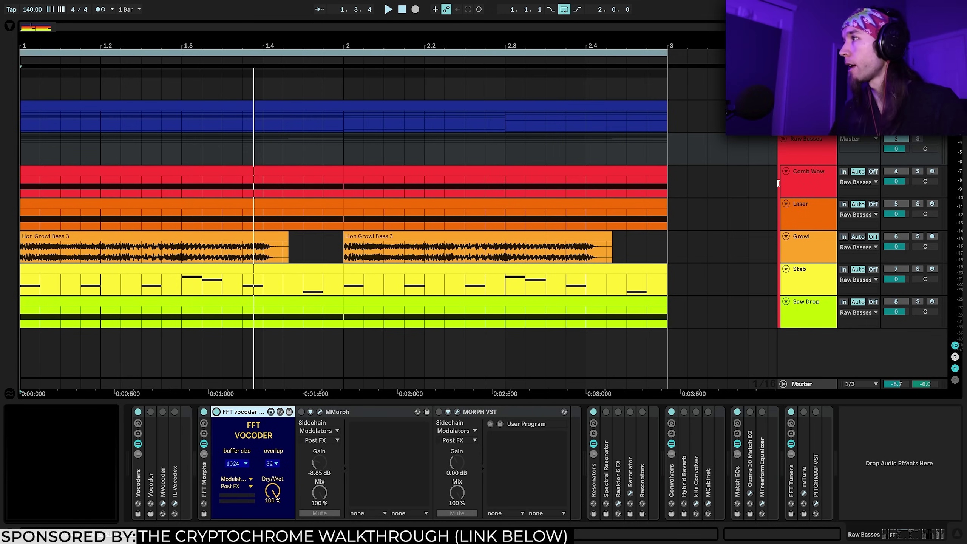
key("space")
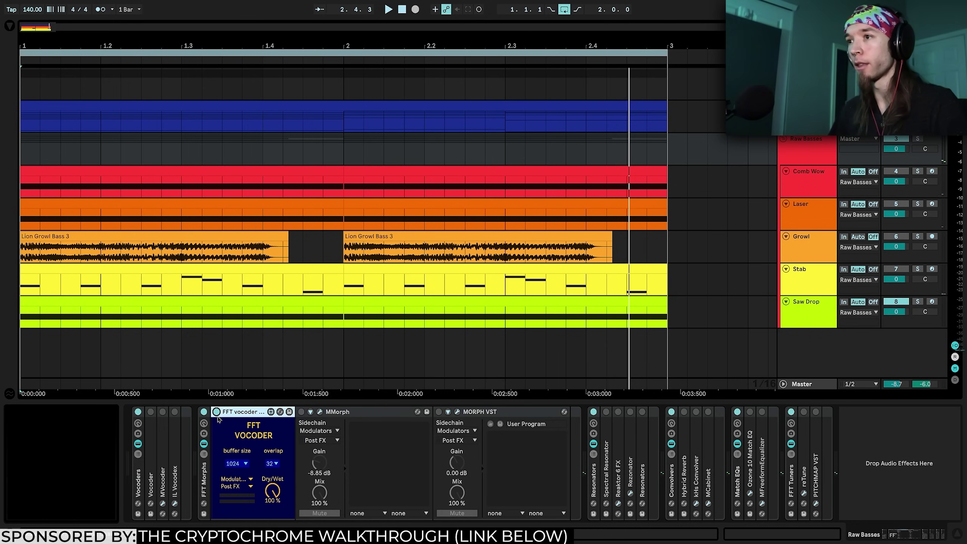
left_click(301, 411)
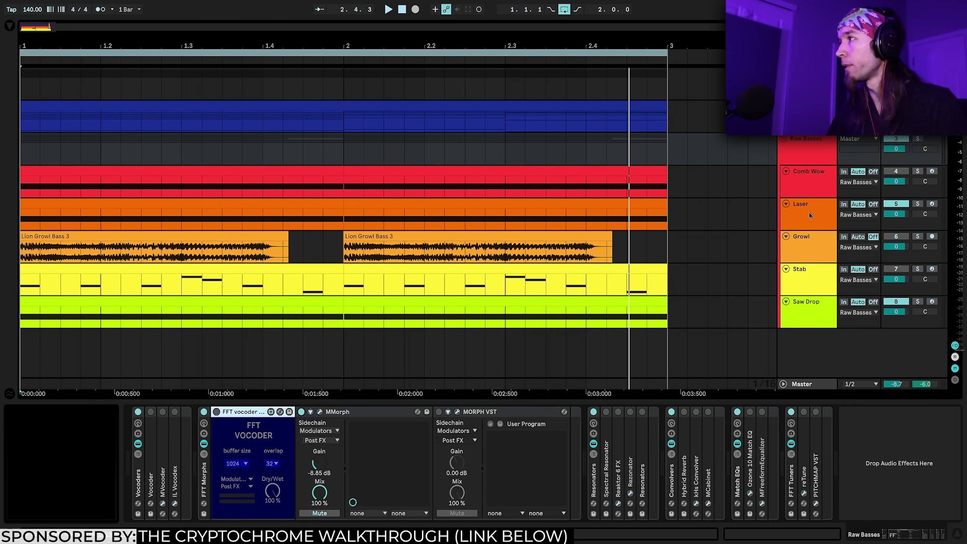
key("space")
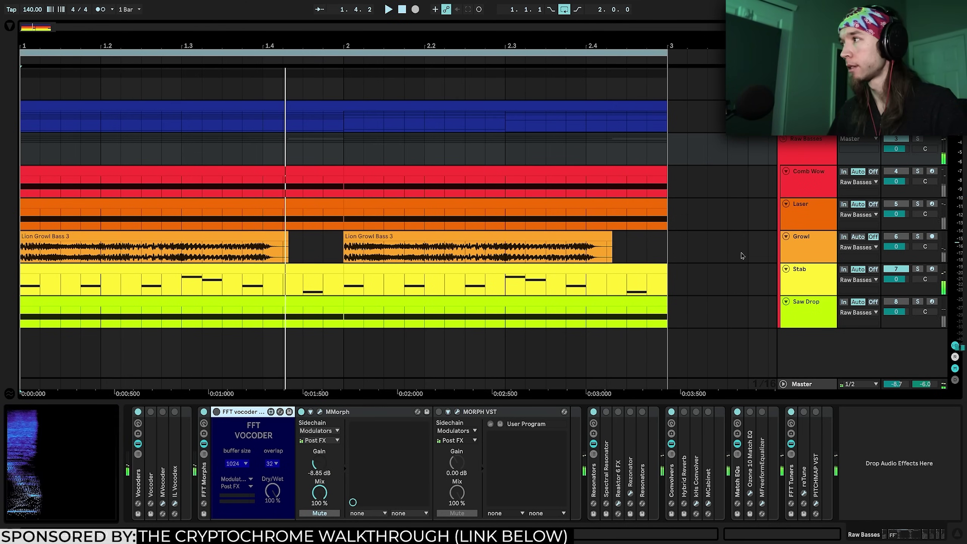
key("space")
key("space")
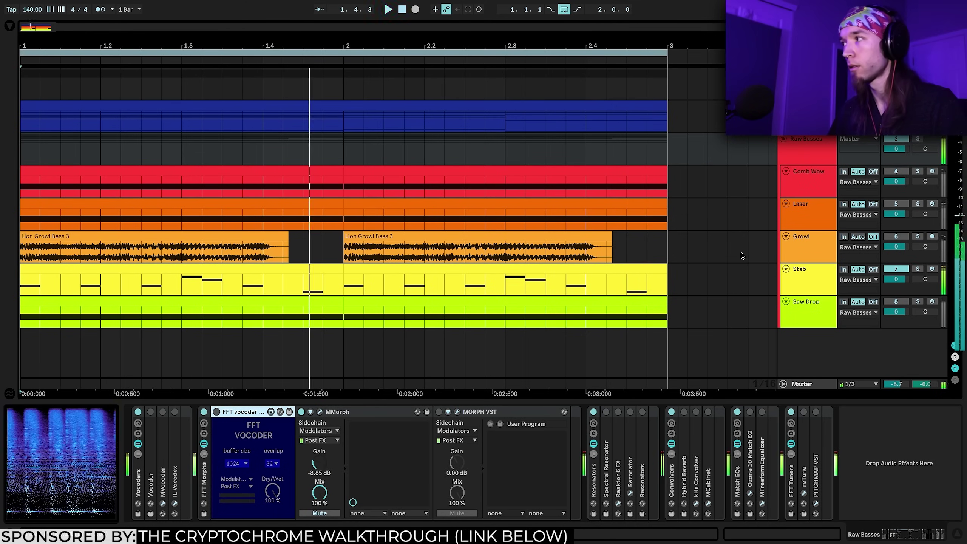
key("space")
key("space")
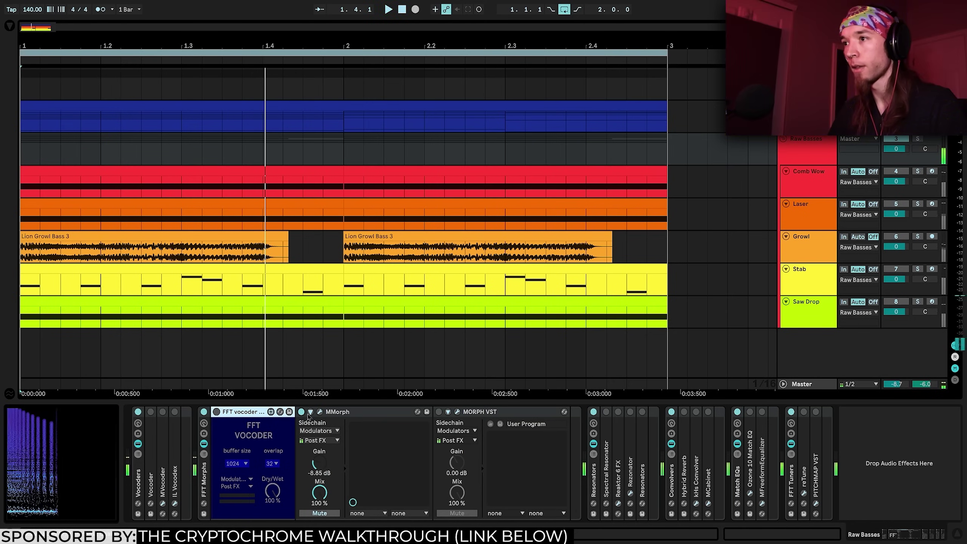
Enable MORPH VST in place of MMorph and play Comb Wow and Saw Drop through it.
key("space")
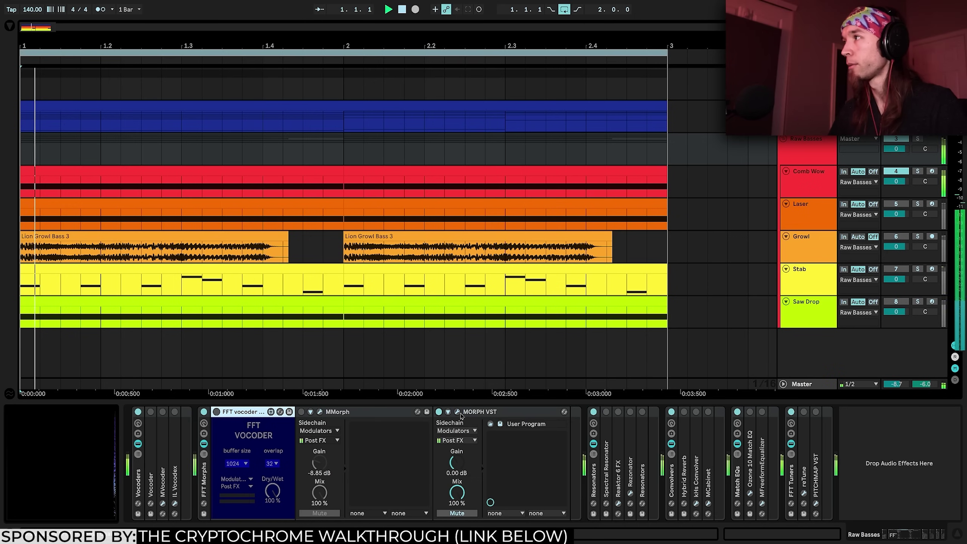
key("space")
key("space")
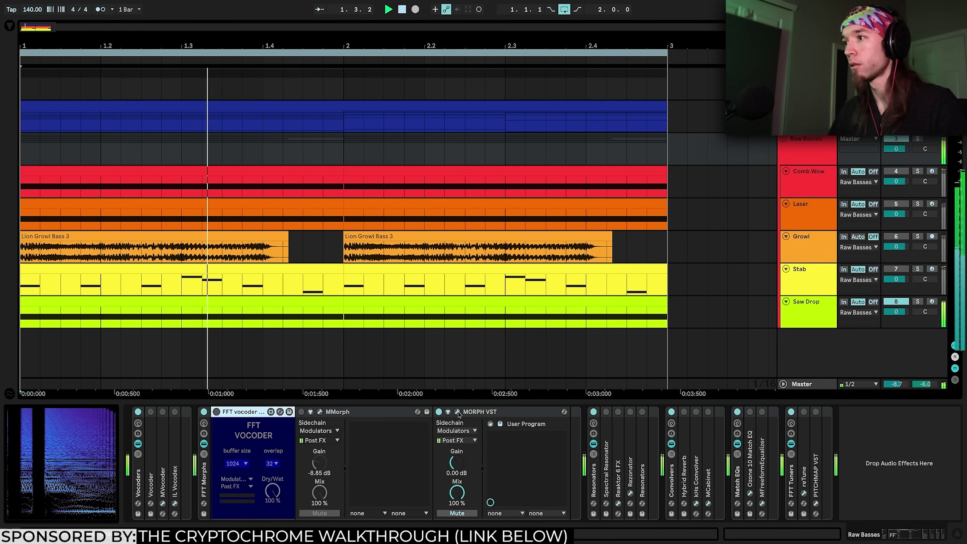
Switch MORPH's algorithm to Tight and play Saw Drop through it.
left_click(458, 412)
left_click(248, 221)
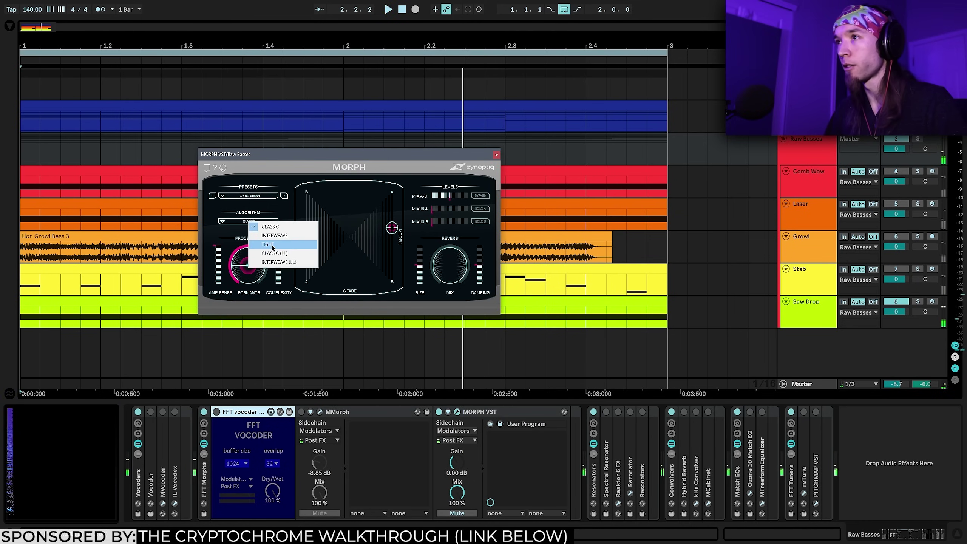
left_click(271, 245)
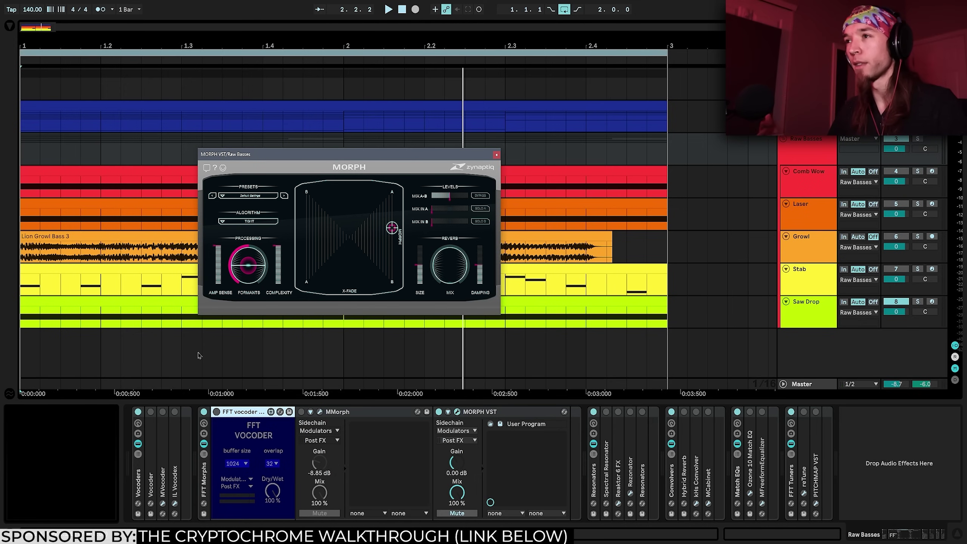
key("space")
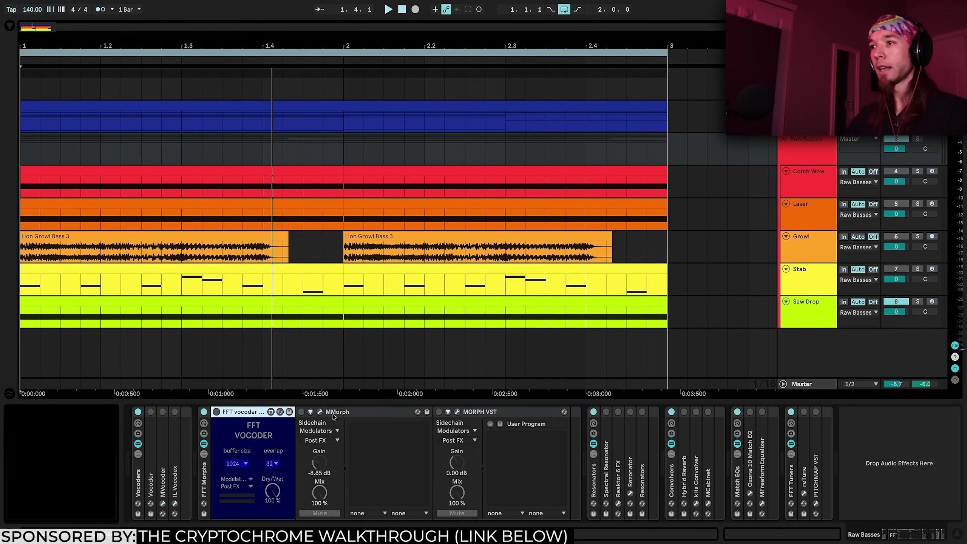
Collapse the FFT Morphs rack and show the Resonators rack's Spectral Resonator, Reaktor 6 FX and Rezonator devices.
left_click(321, 414)
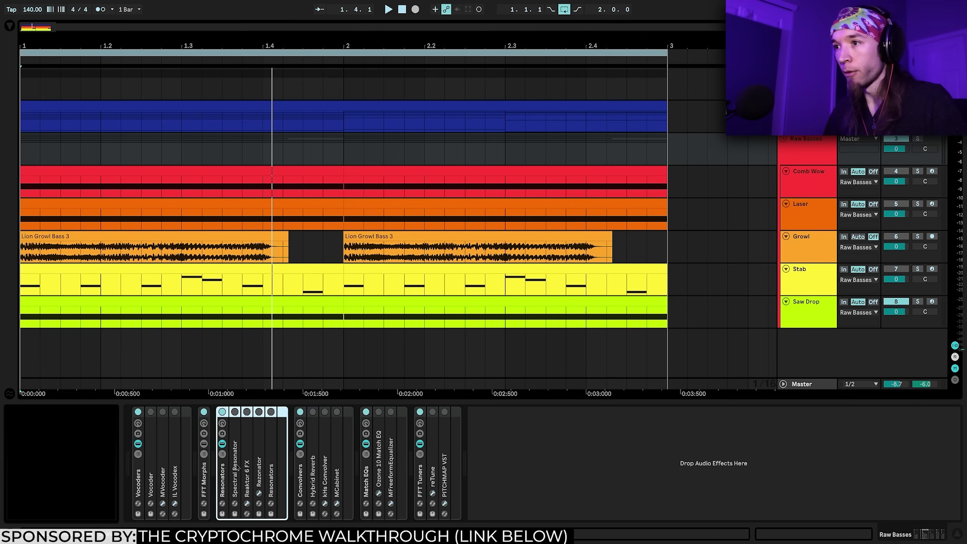
double_click(238, 468)
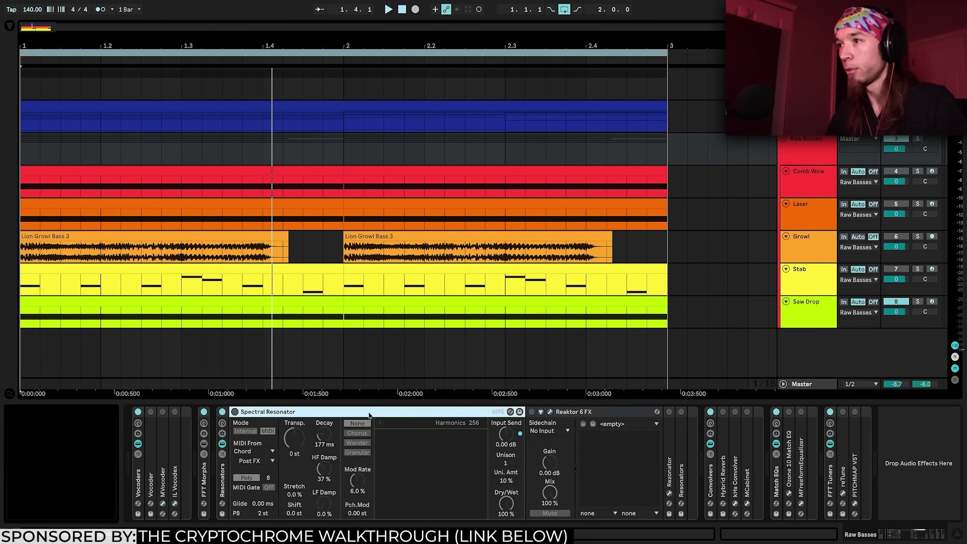
left_click(602, 414)
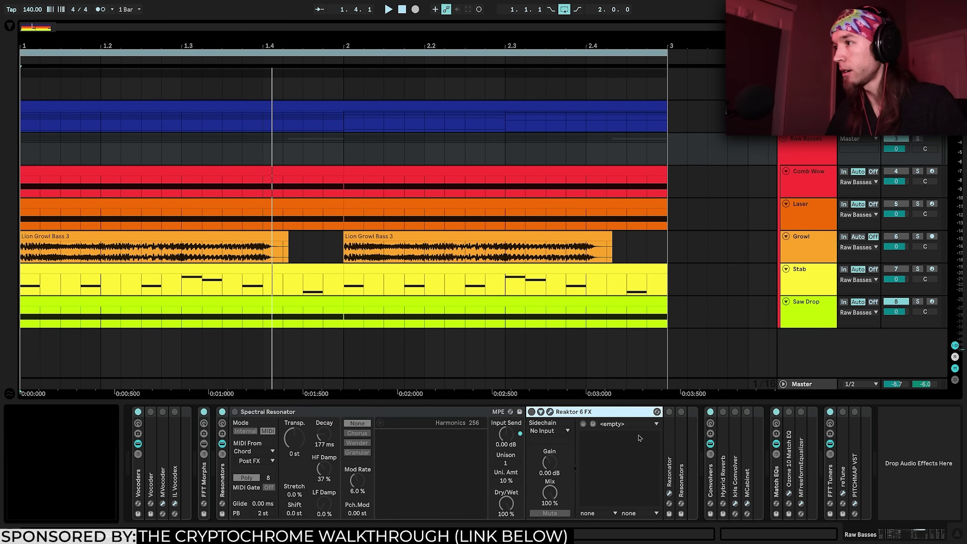
left_click(549, 411)
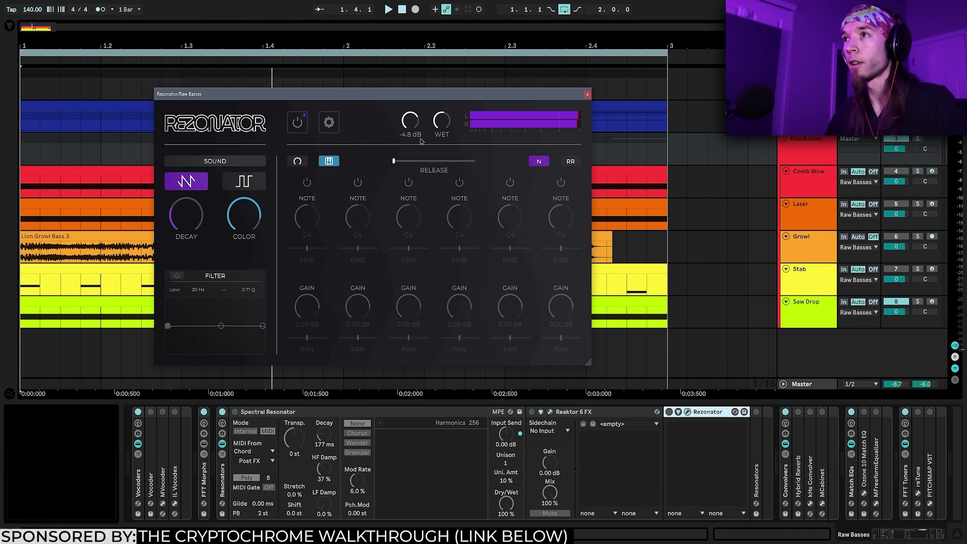
left_click(587, 95)
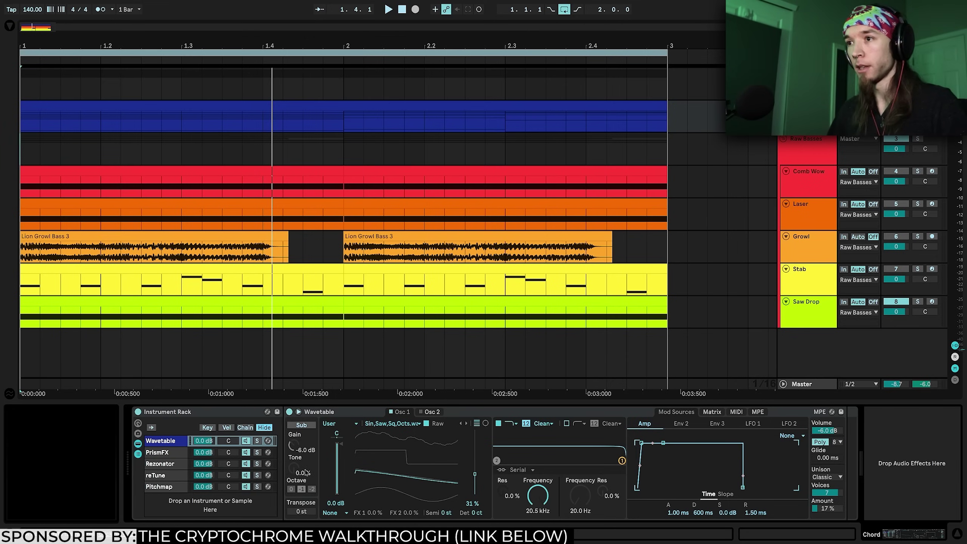
Inspect the Chord track's PrismFX chain and its chord clip, and return to the Raw Basses devices.
key("Down")
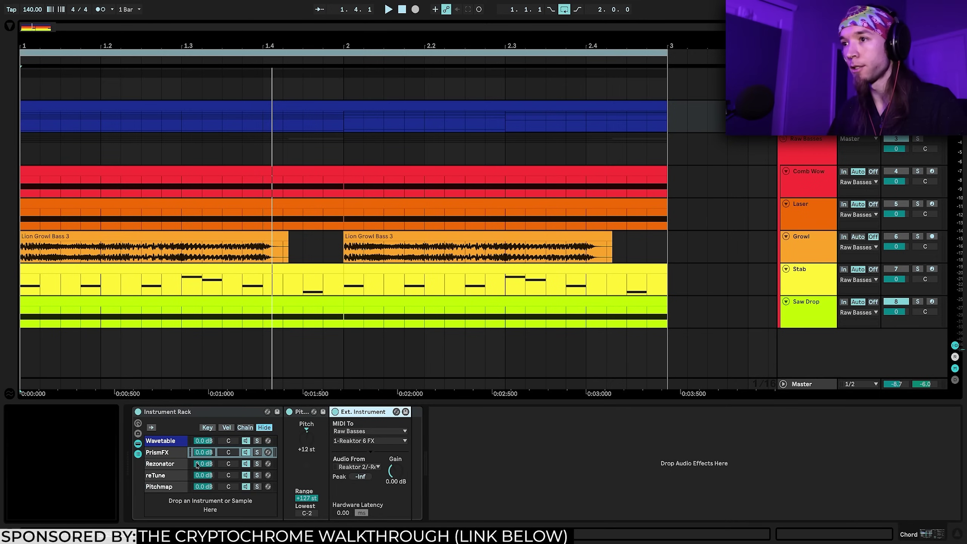
left_click(154, 104)
left_click(757, 218)
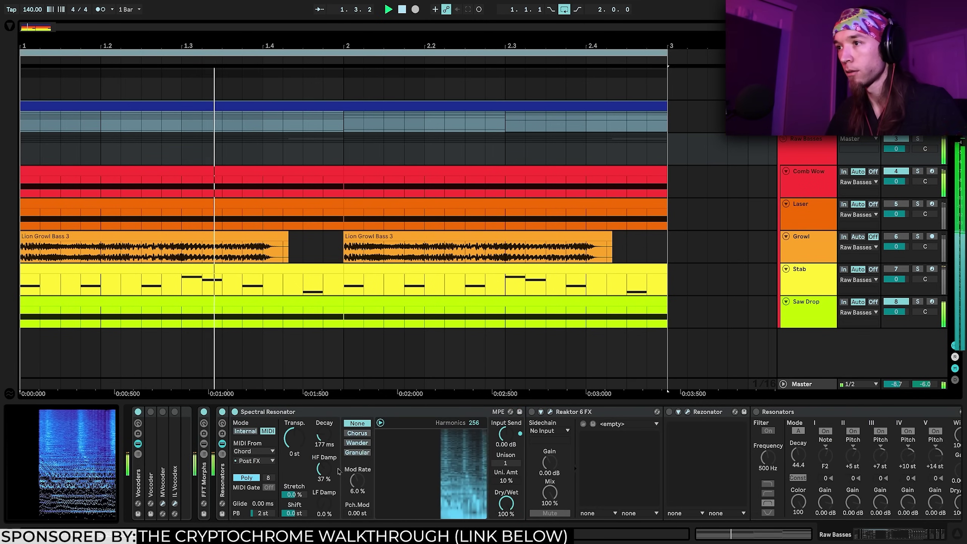
Sweep Spectral Resonator's Decay to 28.4 ms and 4.05 s during playback, return it to 177 ms, and set HF Damp to 100% and LF Damp to 12%.
left_click_drag(324, 439, 325, 495)
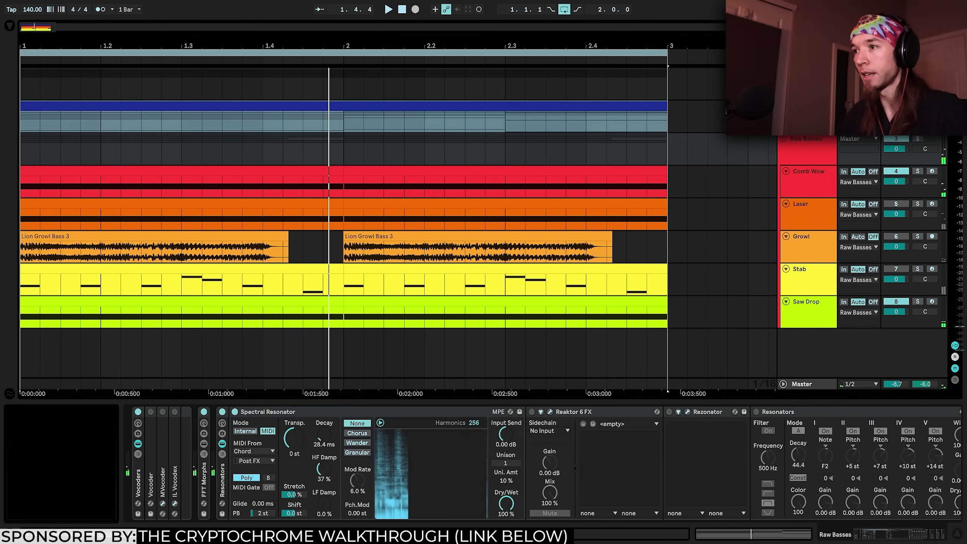
left_click_drag(324, 439, 324, 384)
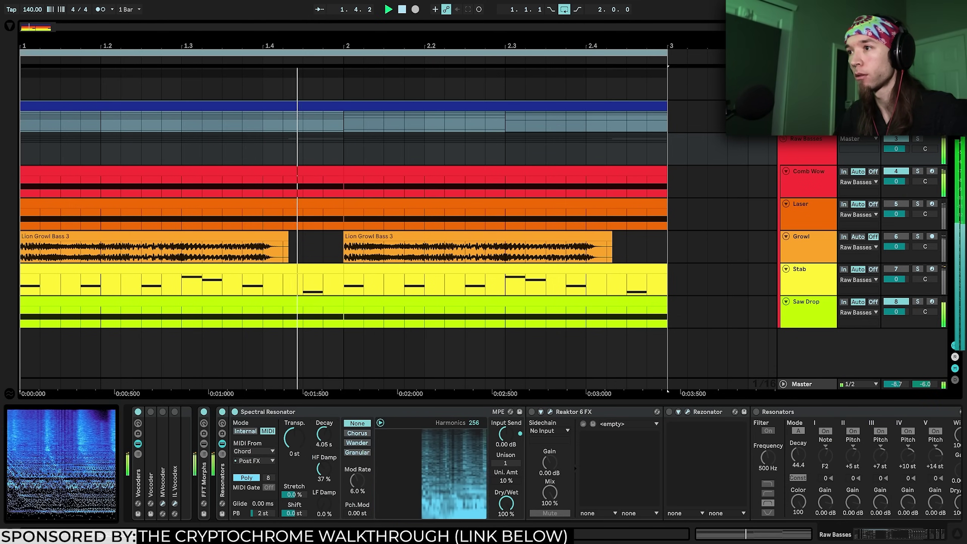
mouse_move(324, 439)
left_mouse_down()
mouse_move(324, 472)
mouse_move(325, 430)
left_mouse_up()
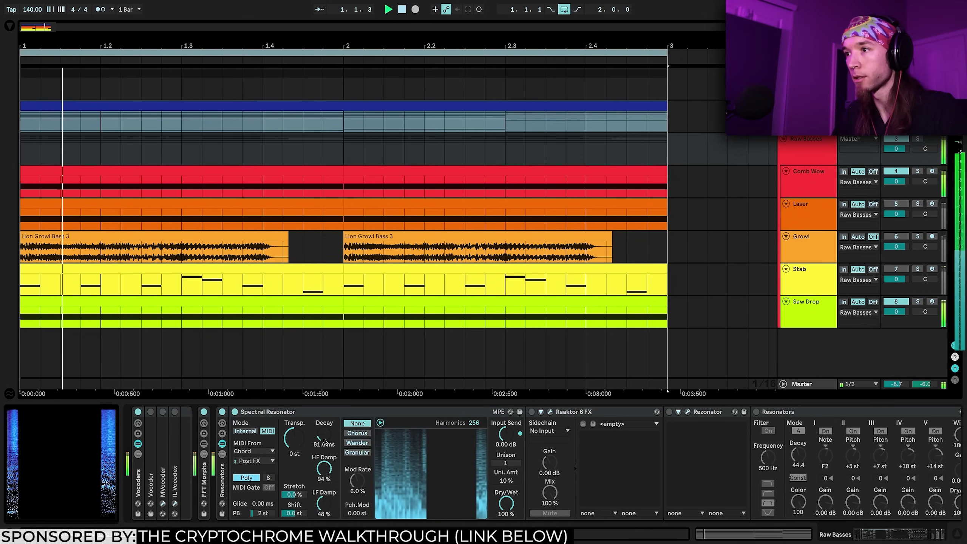
left_click_drag(324, 503, 325, 404)
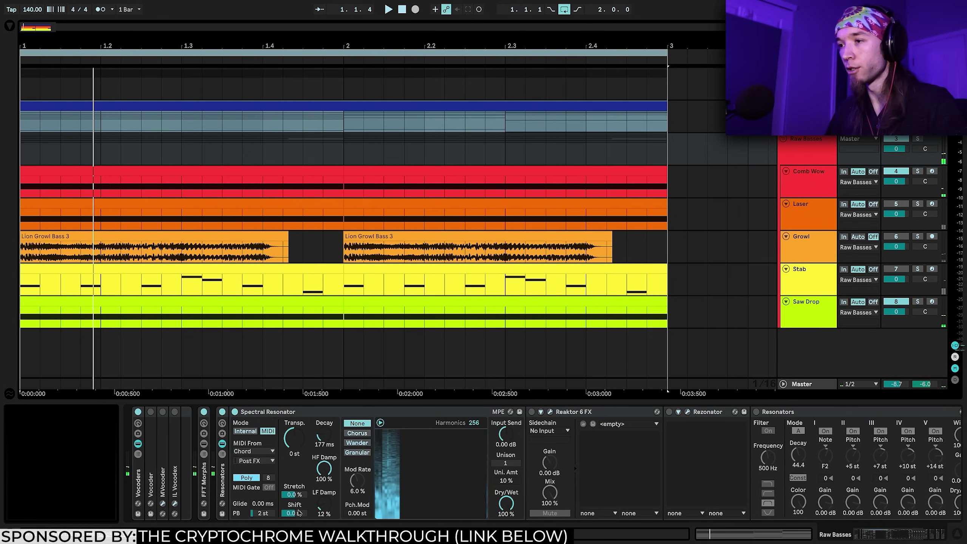
Raise Spectral Resonator's Shift to about 25.5 st during playback, reset the Shift and set Decay to 1.00 ms.
key("space")
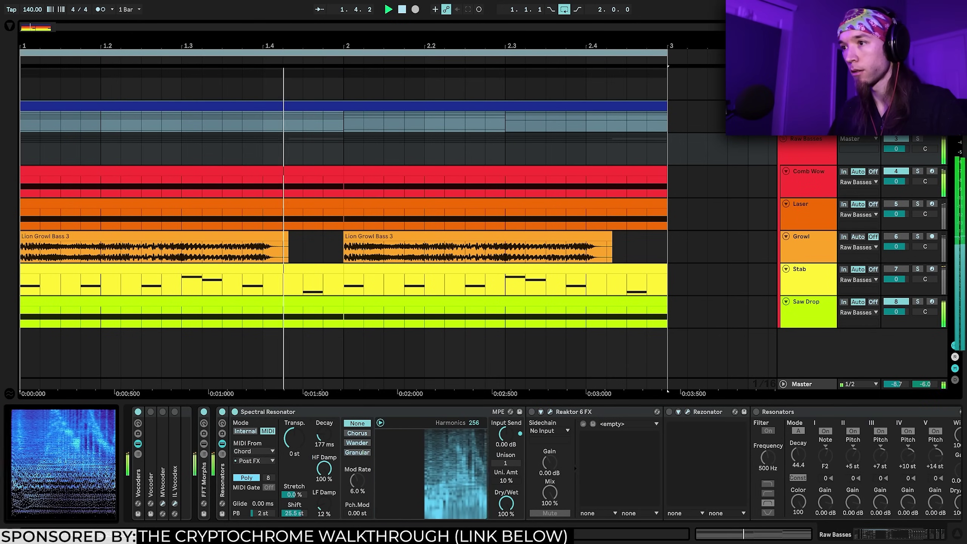
mouse_move(299, 514)
left_mouse_down()
mouse_move(299, 541)
mouse_move(299, 514)
left_mouse_up()
double_click(299, 515)
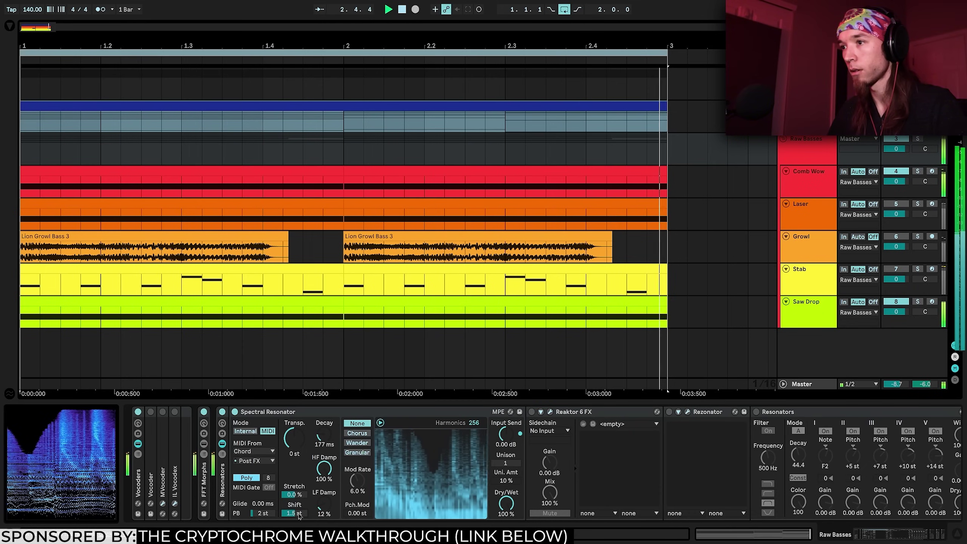
type("1")
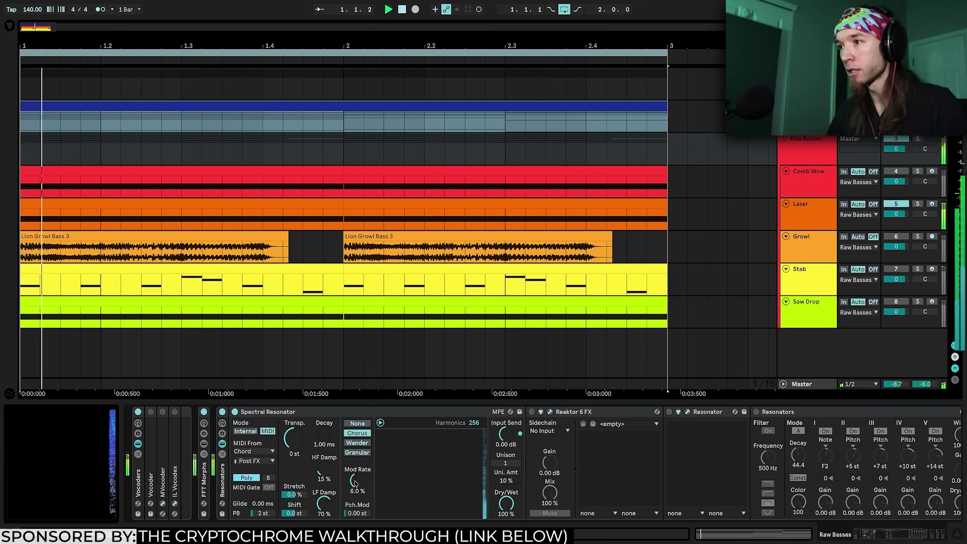
Play Laser with Spectral Resonator's Granular modulation, raising Pch.Mod to 0.23 st and lowering Mod Rate to 3.7%.
left_click_drag(357, 513, 355, 492)
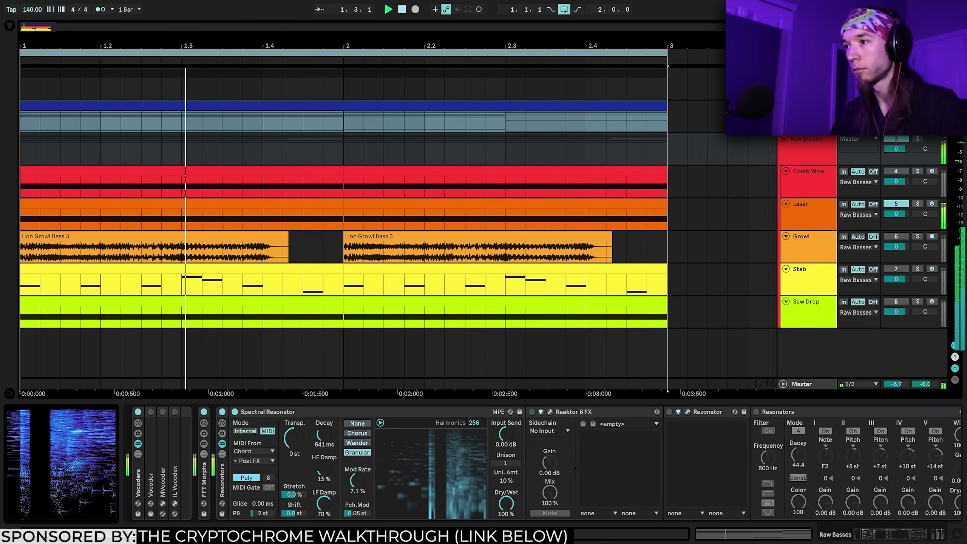
left_click_drag(352, 481, 354, 508)
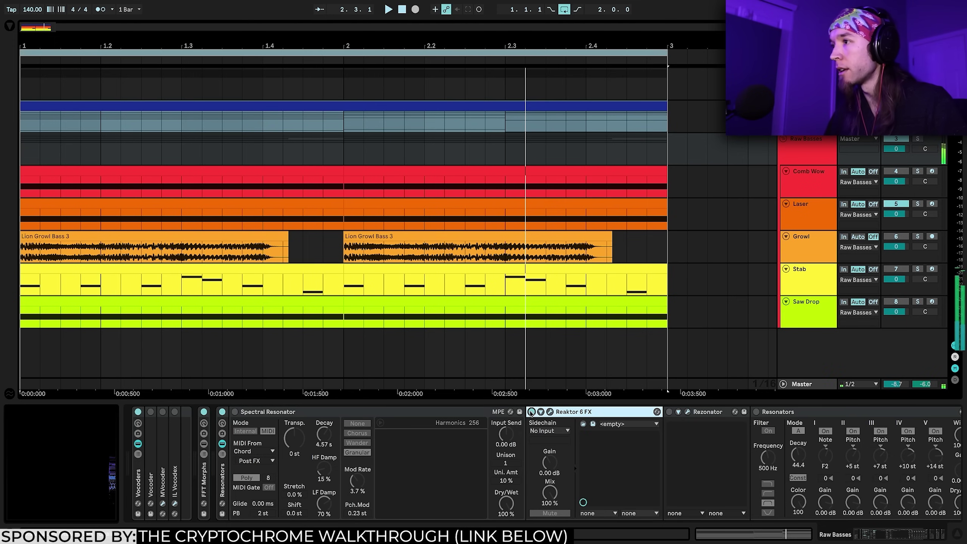
Open the Reaktor 6 FX device's Prism FX interface, play Comb Wow through it and close it.
left_click(549, 414)
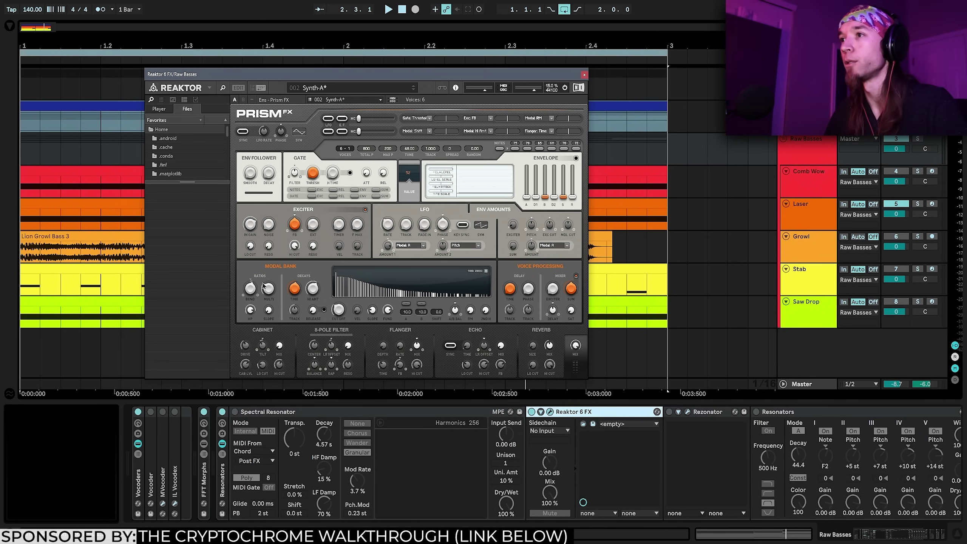
key("space")
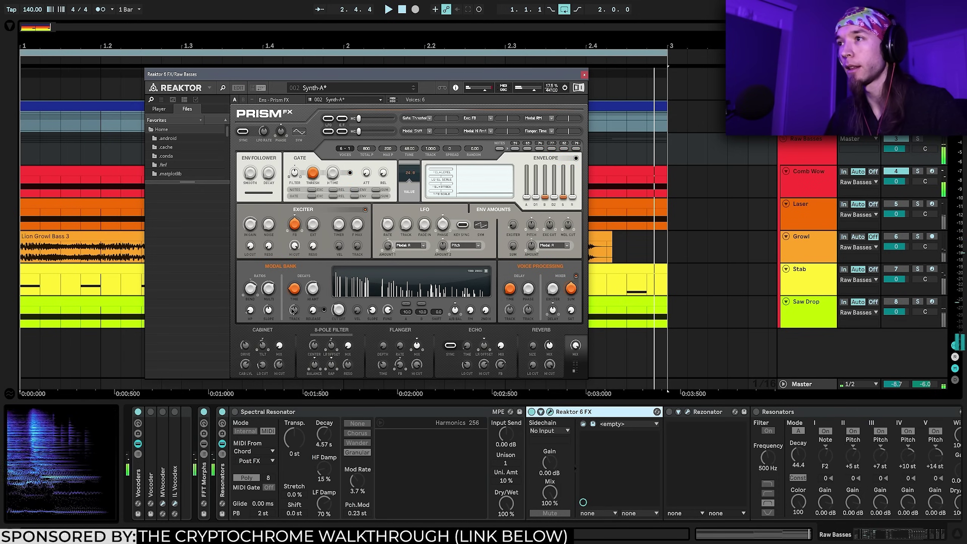
left_click(550, 412)
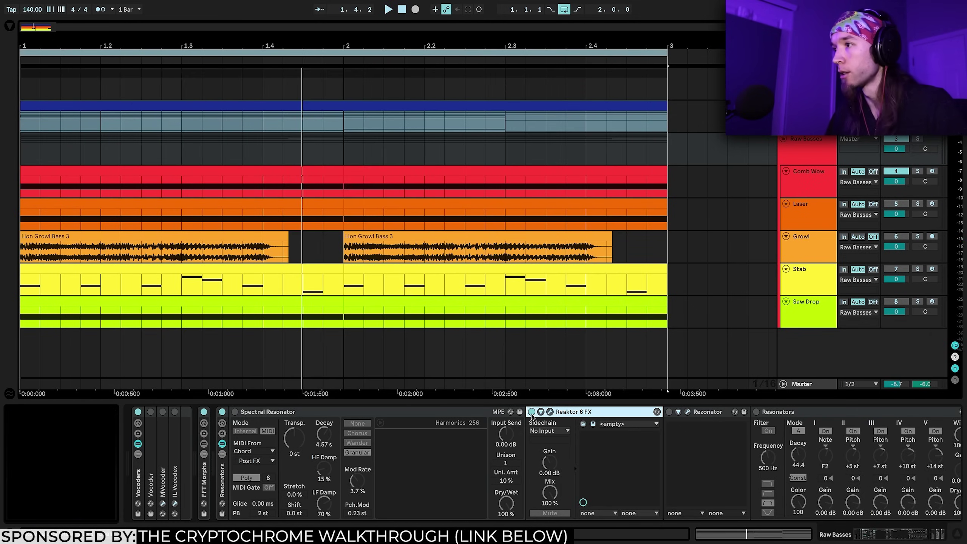
Enable Rezonator in place of Reaktor 6 FX, open its interface and reposition the window slightly higher.
left_click(670, 412)
left_click(688, 411)
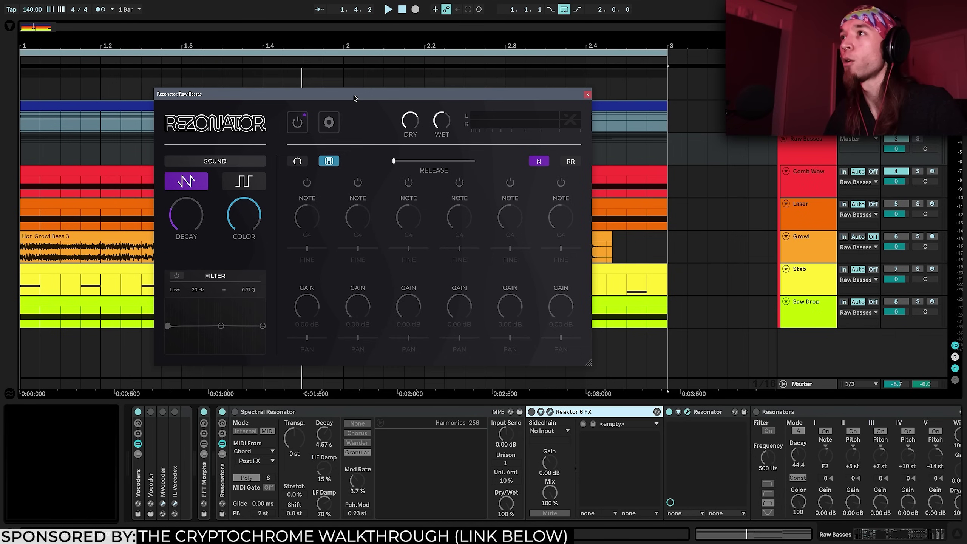
left_click_drag(354, 98, 347, 82)
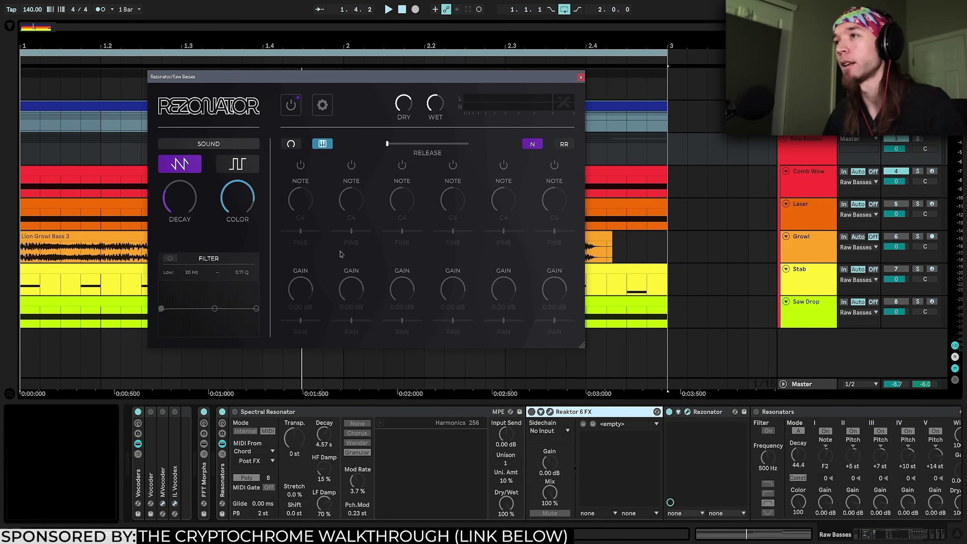
Show Rezonator's manual note mode, return it to MIDI keyboard mode and play Comb Wow through it.
left_click(290, 144)
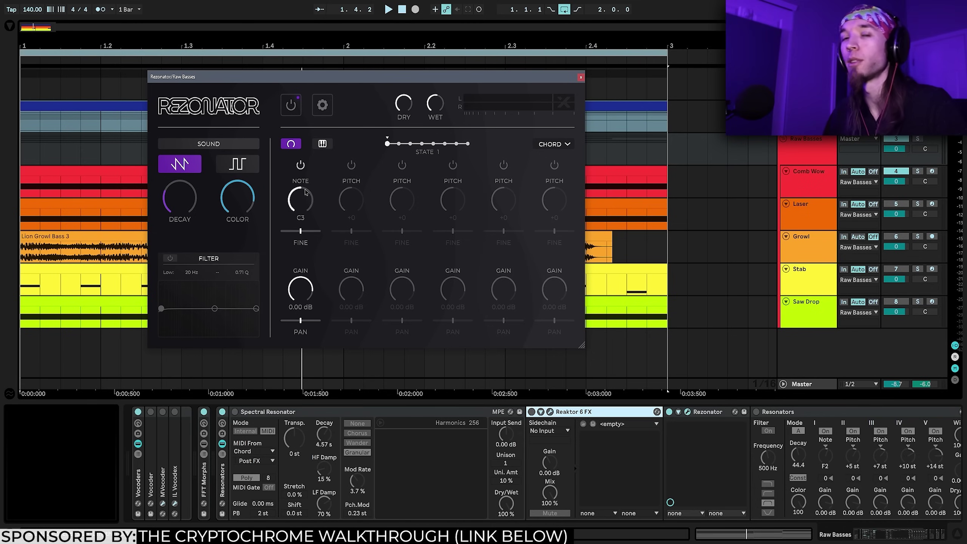
left_click(326, 144)
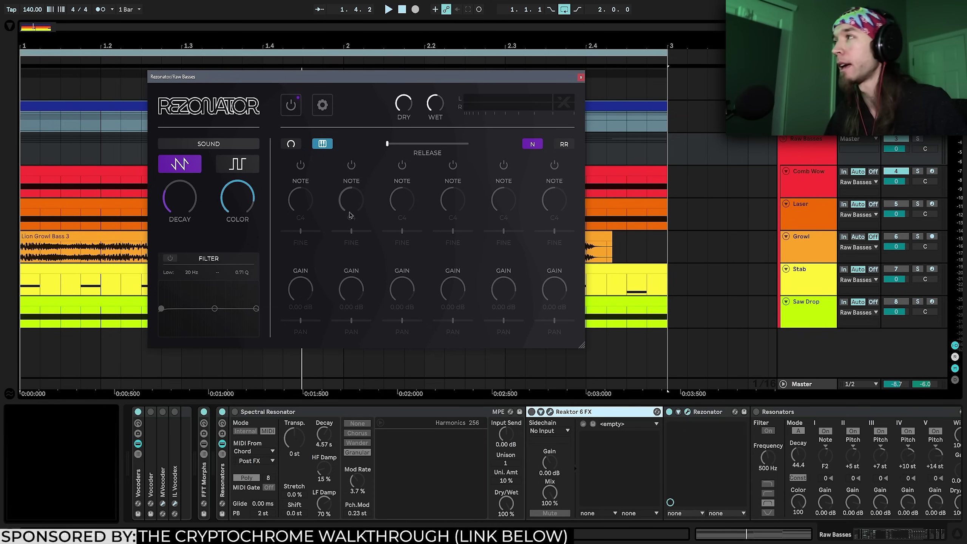
key("space")
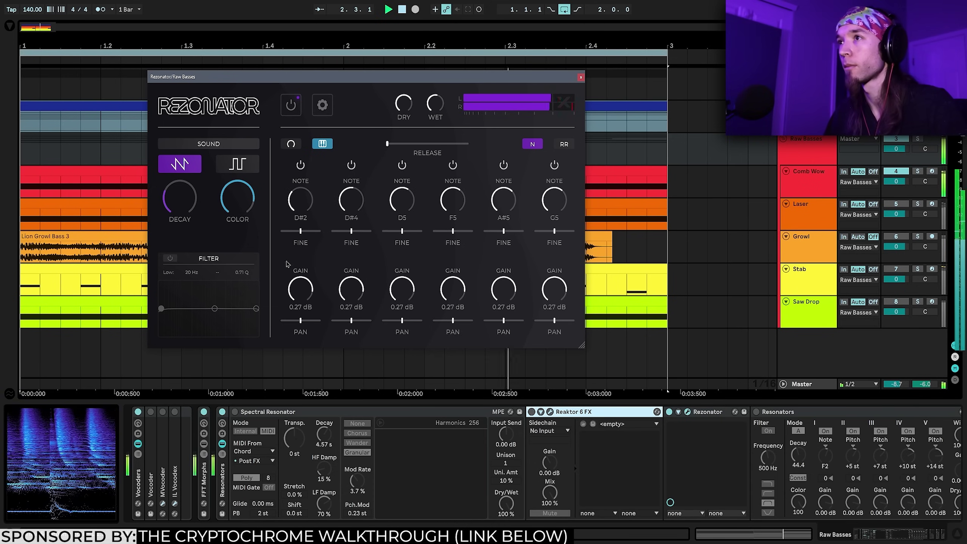
Compare Rezonator's square and saw modes on the playing basses, lowering Color to 29.5 and Decay to 14.4.
left_click(237, 164)
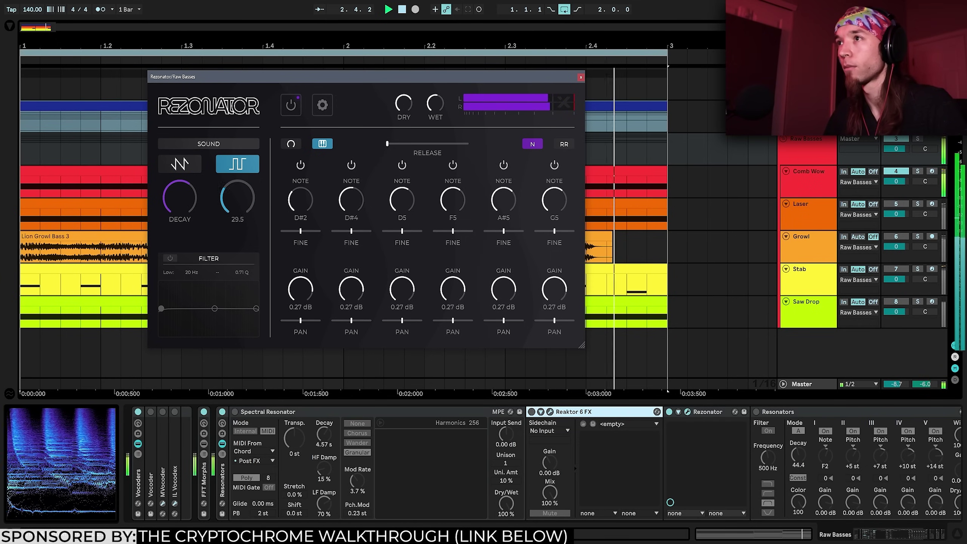
left_click(188, 168)
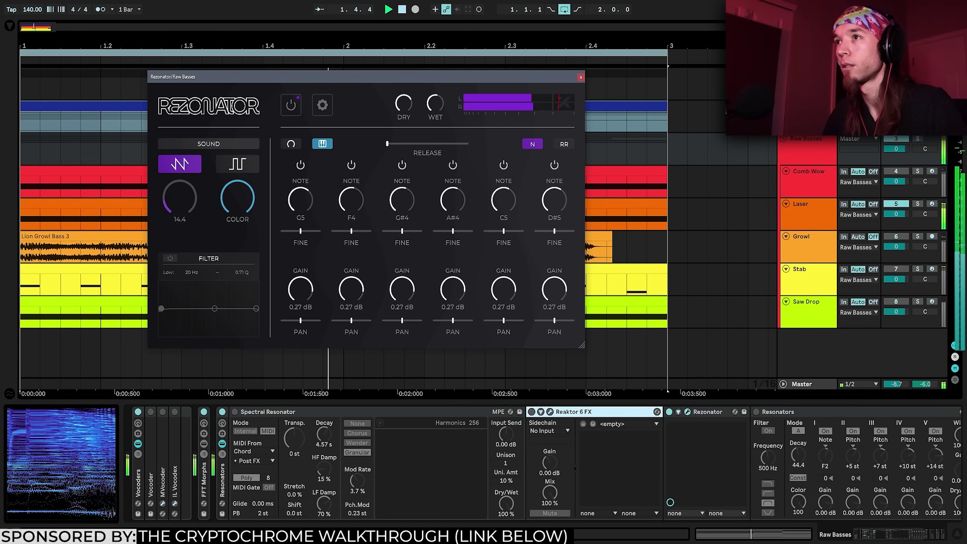
left_click(238, 171)
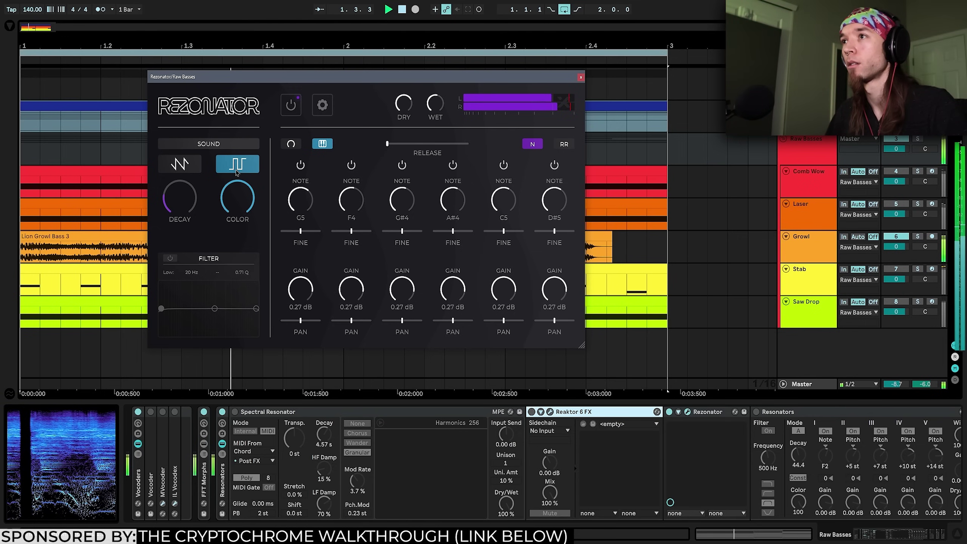
Adjust Rezonator's Color to 54.6 in square mode, then return to saw mode and set Decay to 38.5 while the basses play.
mouse_move(231, 203)
left_click_drag(231, 203, 230, 183)
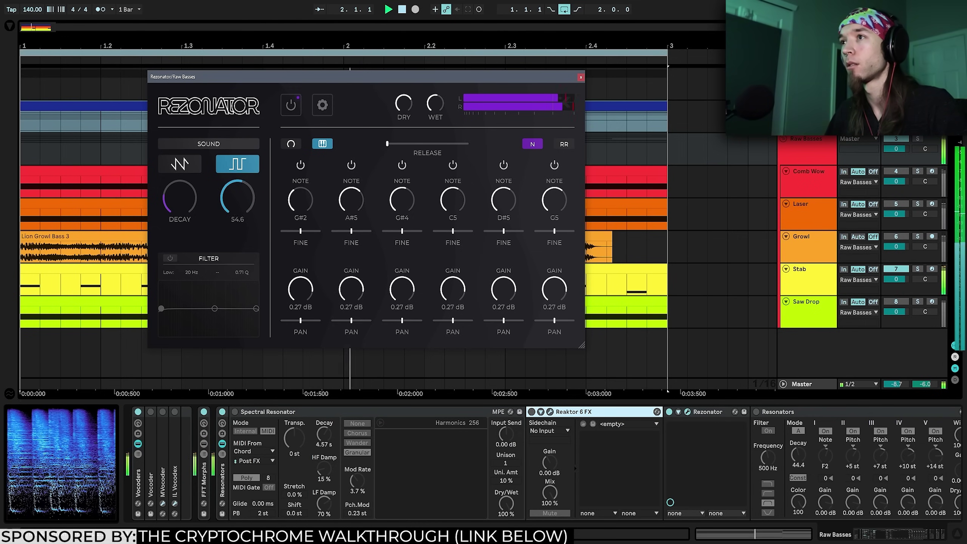
left_click(180, 164)
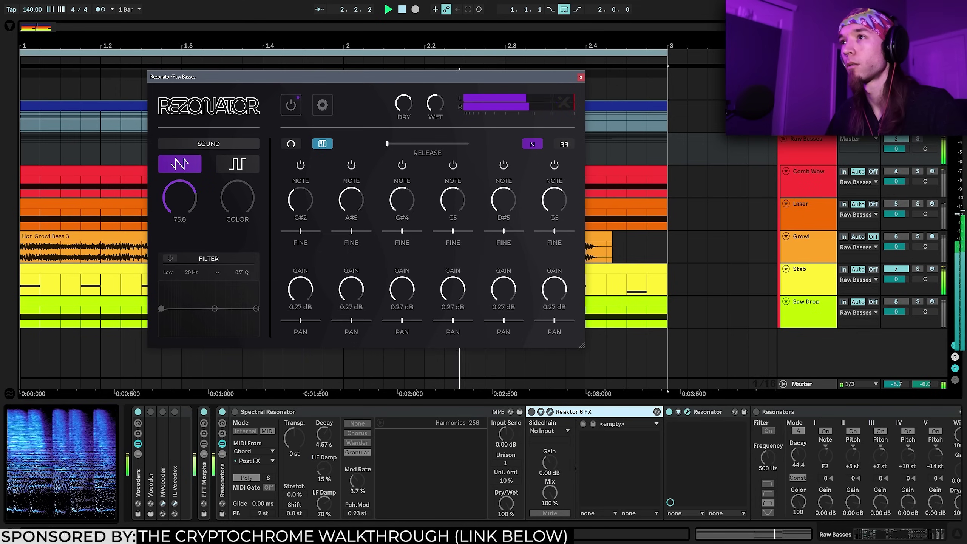
left_click_drag(191, 198, 192, 213)
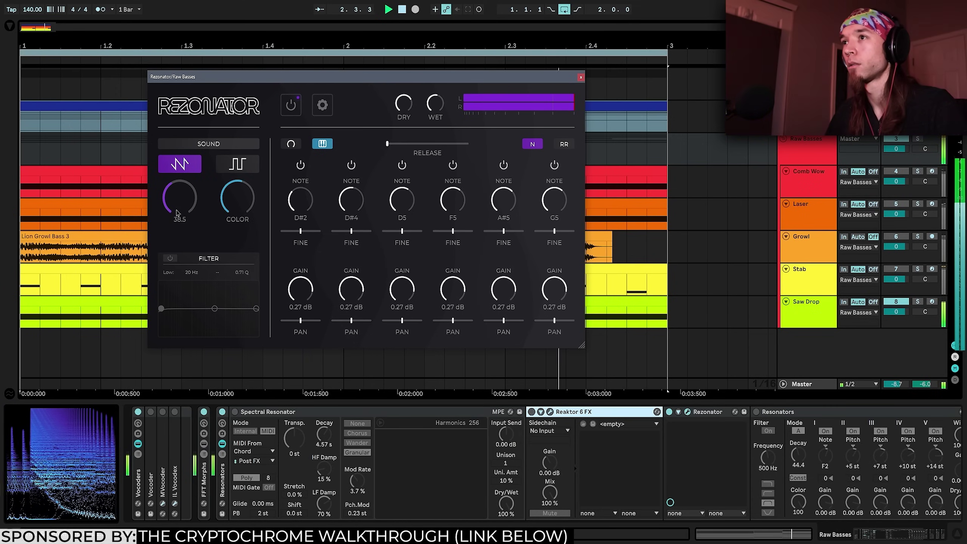
Enable Resonators in place of Rezonator and close Rezonator's interface.
left_click(669, 411)
left_click(757, 412)
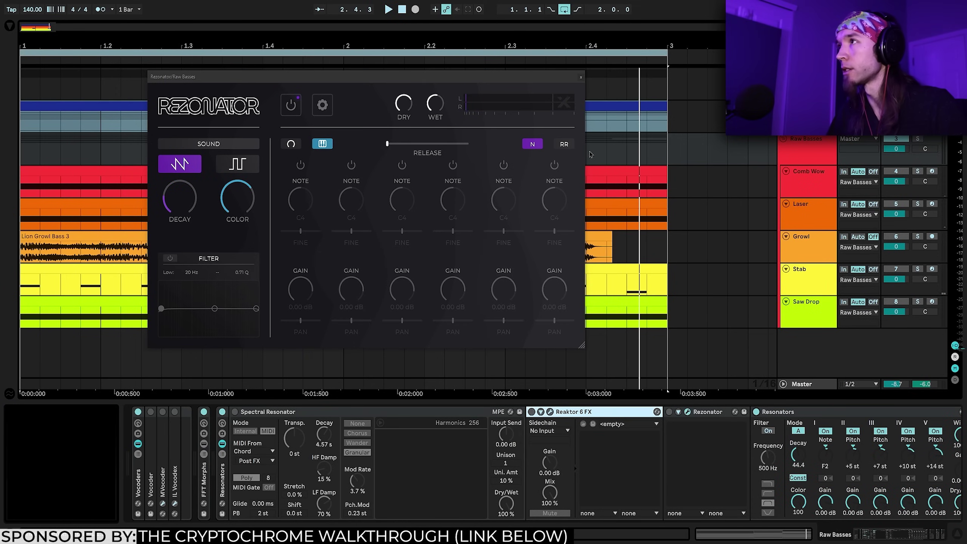
left_click(581, 78)
scroll(494, 502, "right", 3)
left_click(422, 412)
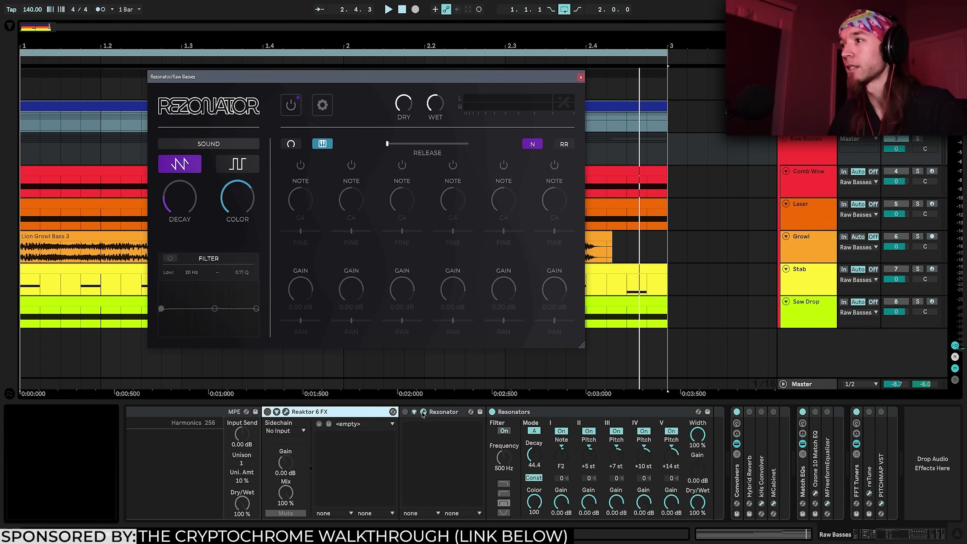
left_click(580, 78)
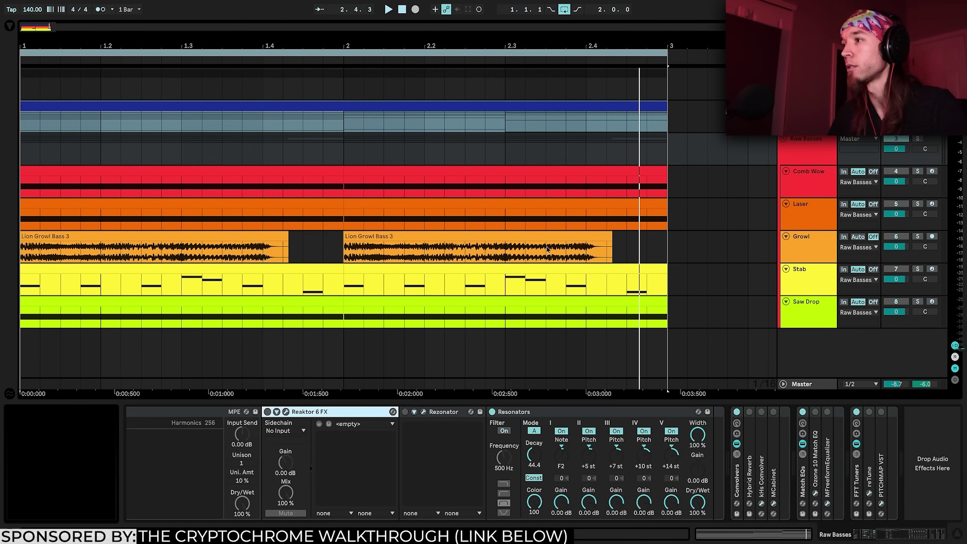
Play Comb Wow through Resonators while adjusting its Decay up to 100, then disable the device.
left_click(553, 414)
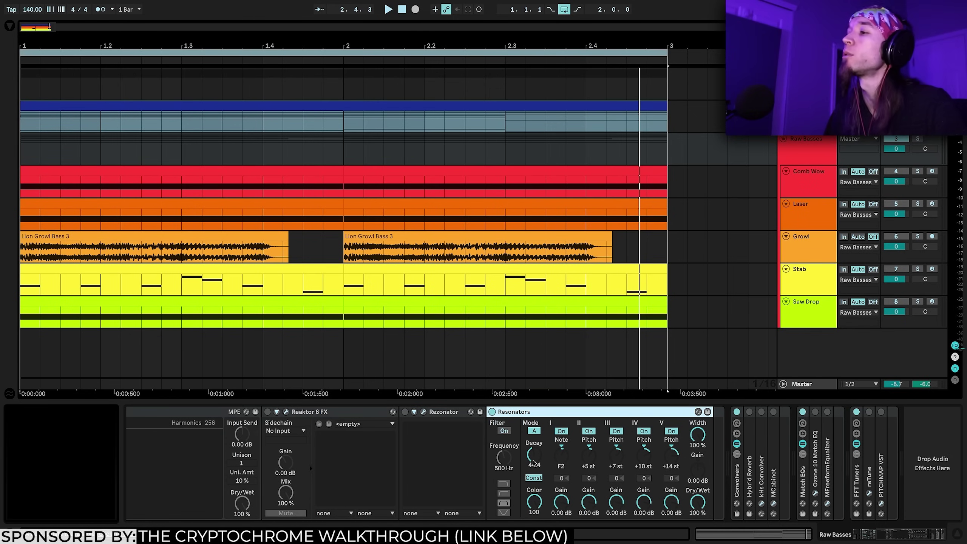
key("space")
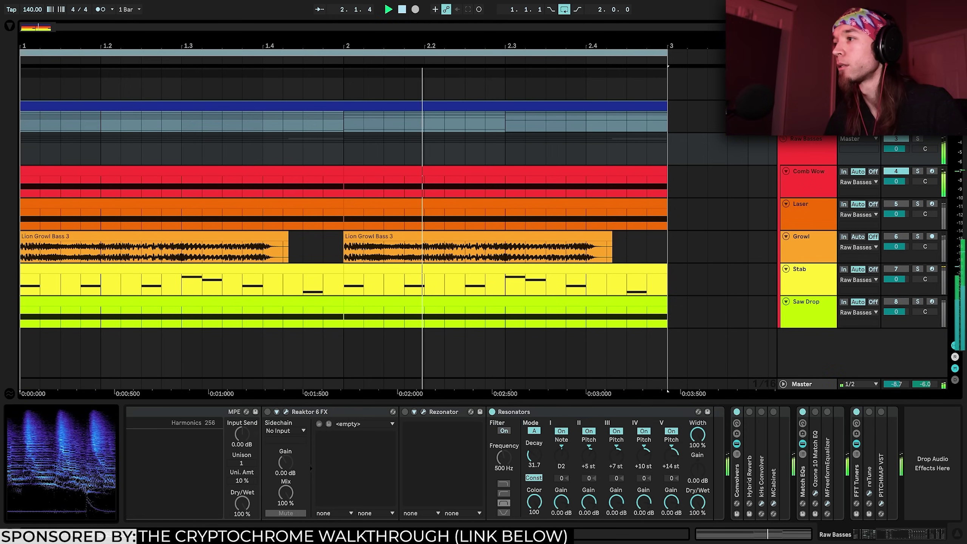
double_click(514, 411)
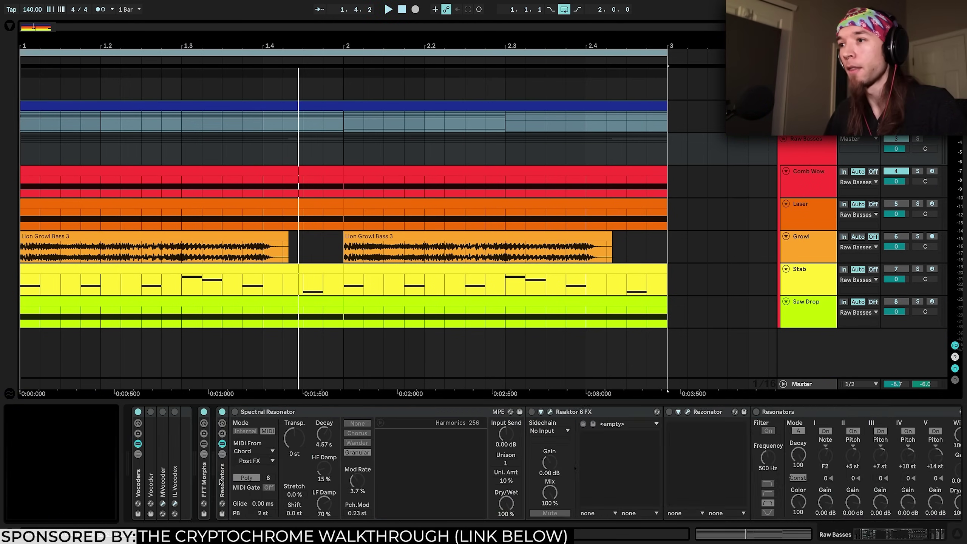
Collapse the Resonators rack, unfold the Convolvers rack and select Hybrid Reverb.
left_click(245, 482)
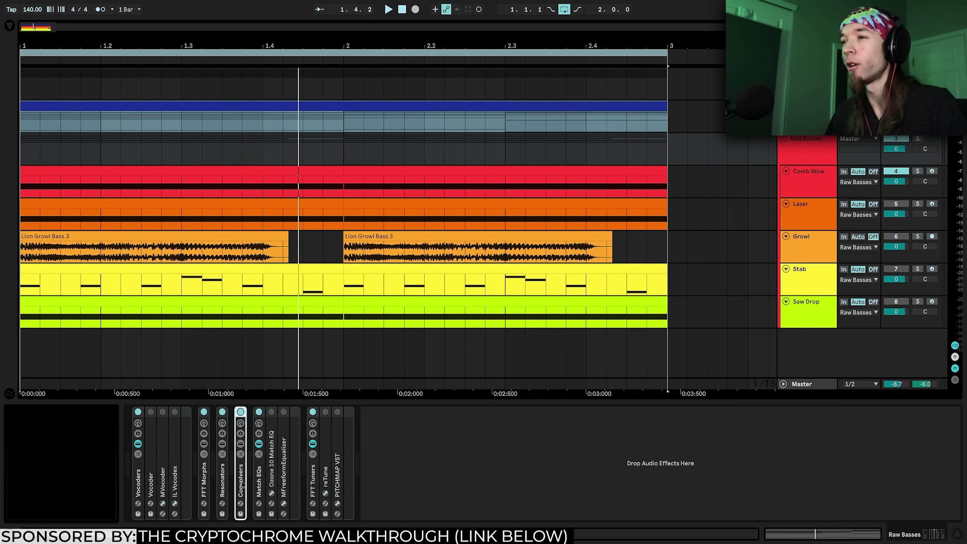
double_click(245, 482)
left_click(305, 419)
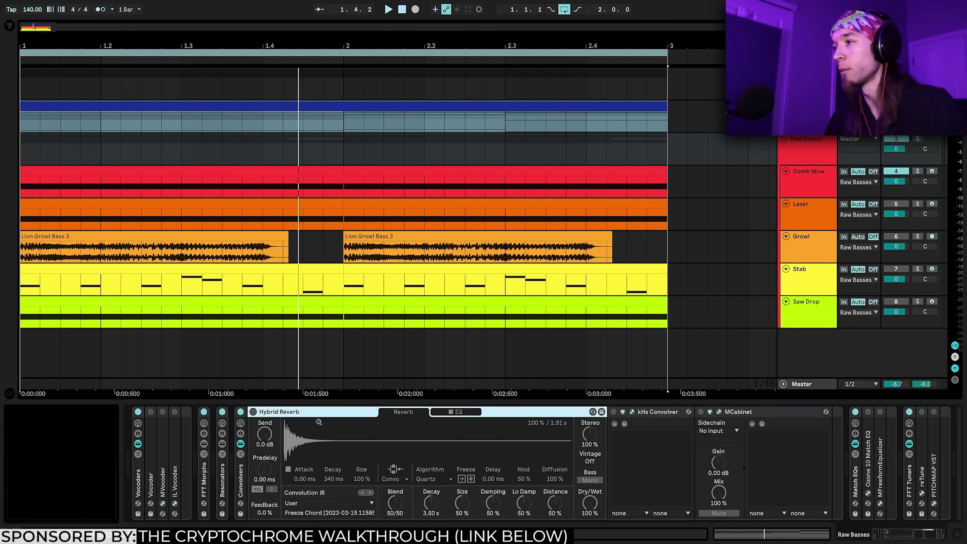
Show the other convolvers, kHs Convolver and MCabinet, opening and closing MCabinet's interface.
scroll(328, 456, "right", 2)
left_click(579, 416)
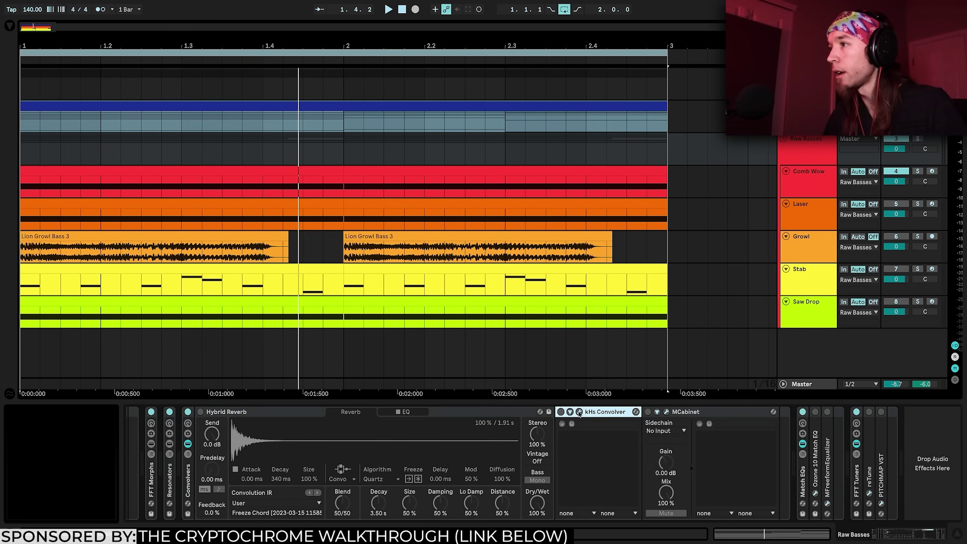
left_click(636, 413)
left_click(667, 412)
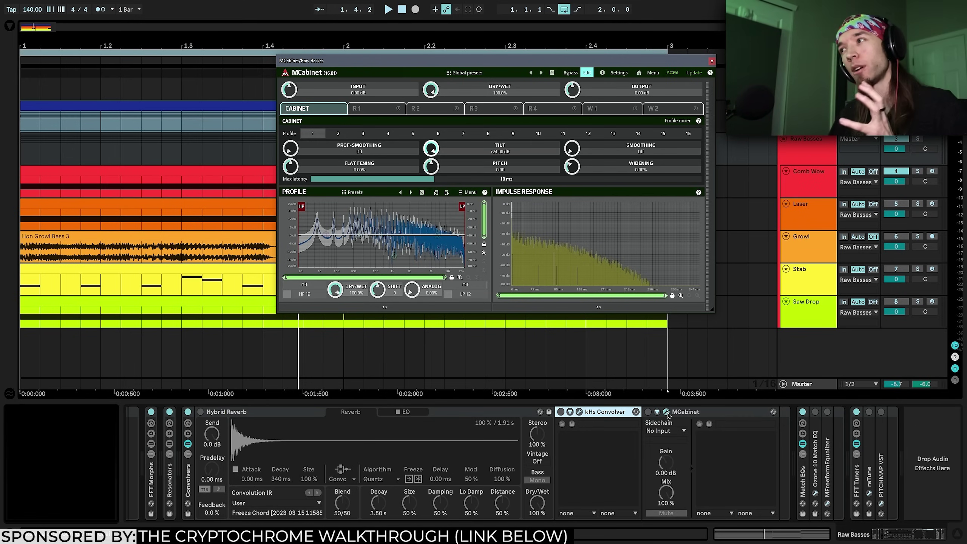
left_click(667, 412)
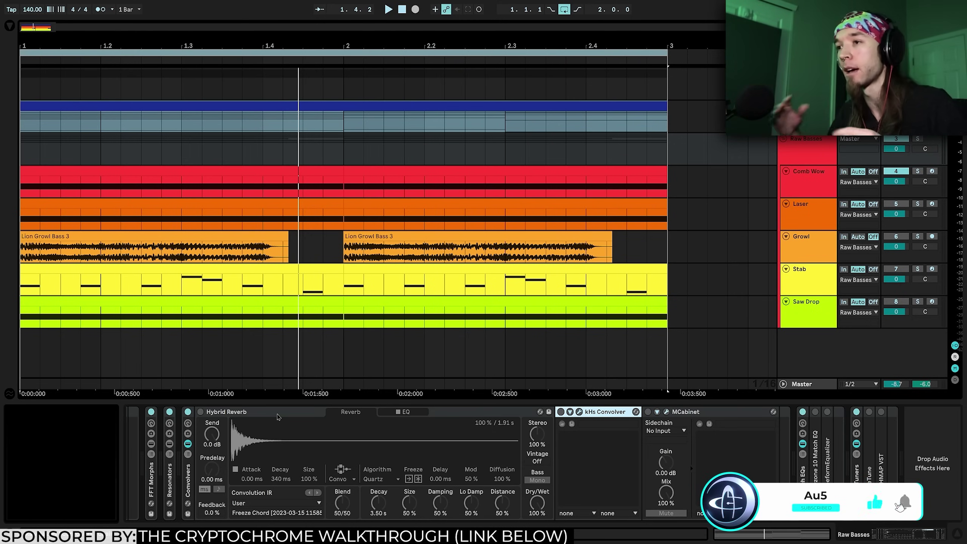
Enable Hybrid Reverb and put the frozen chord audio on its own track above Raw Basses.
left_click(278, 416)
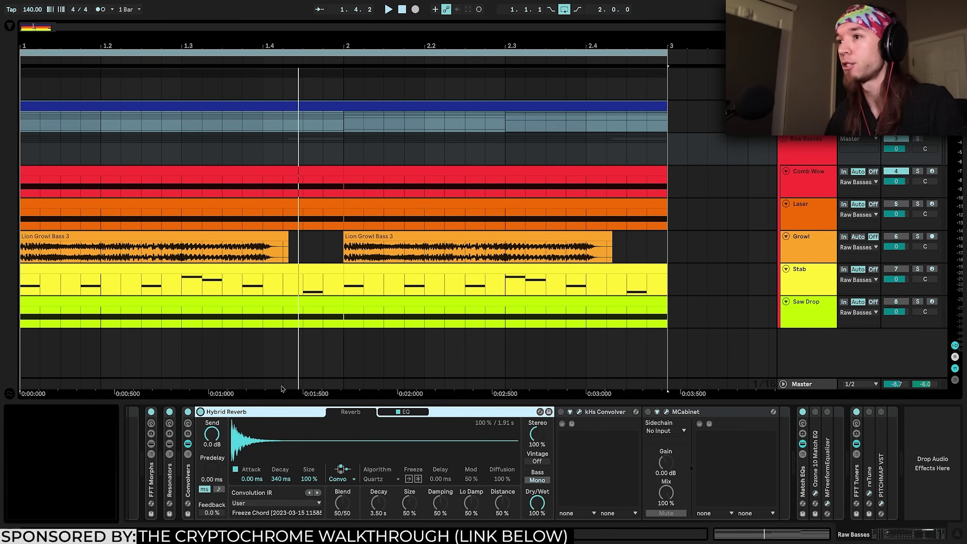
key("Up")
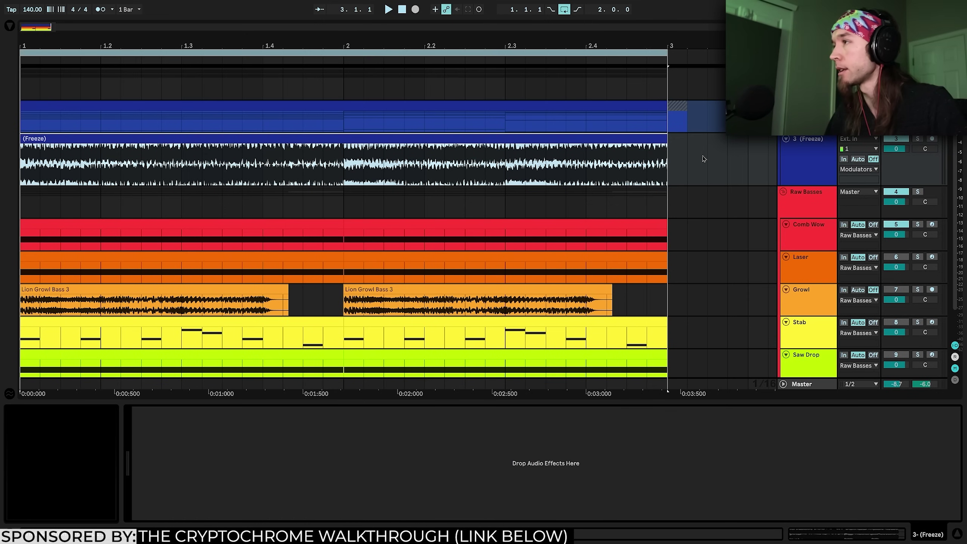
scroll(726, 279, "down", 2)
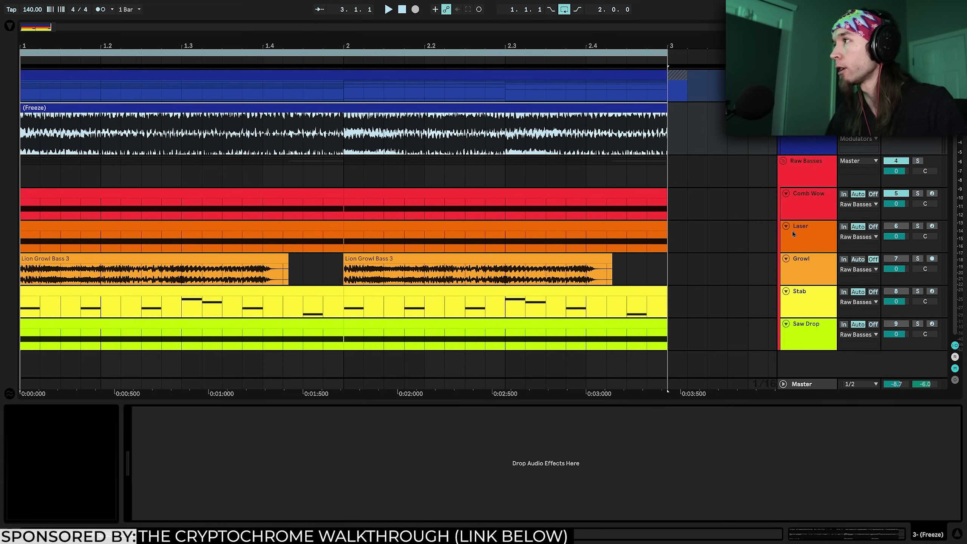
key("Down")
Use the frozen chord audio as Hybrid Reverb's convolution IR with Decay at 20.0 s.
left_click_drag(281, 479, 281, 426)
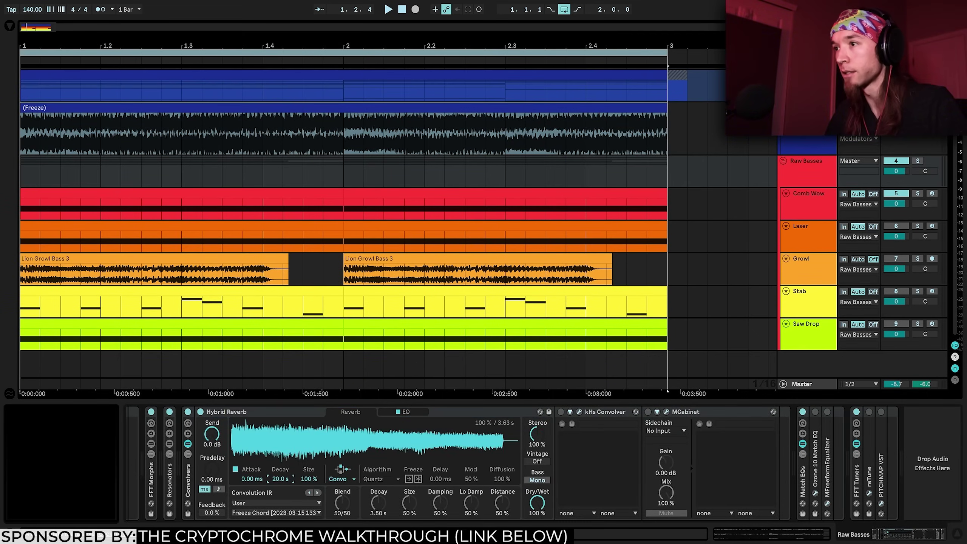
left_click(812, 205)
left_click(821, 184)
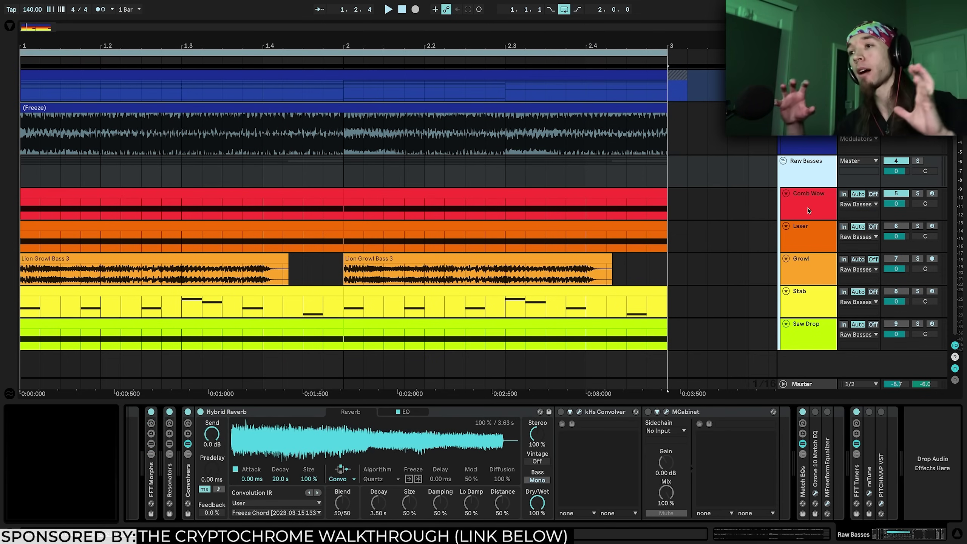
left_click_drag(281, 479, 281, 427)
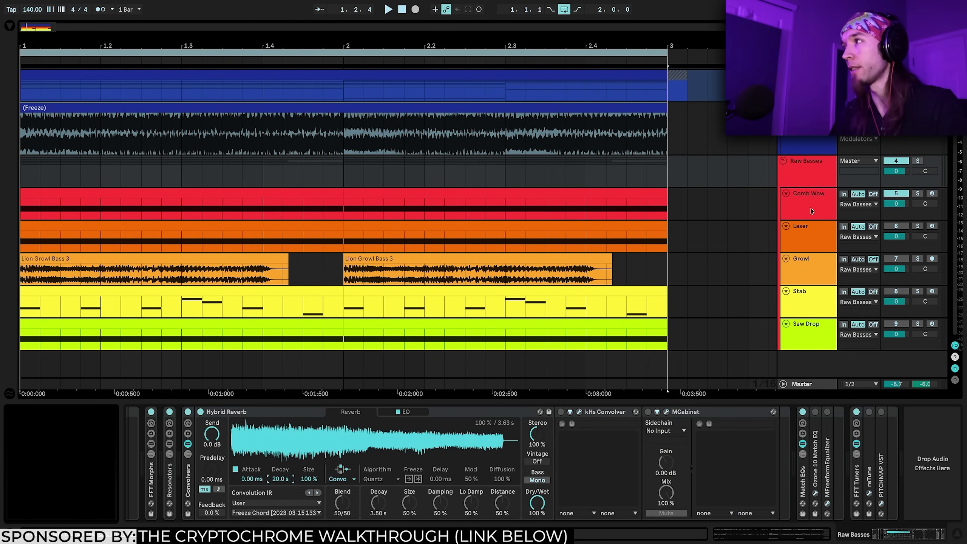
Play Comb Wow through the chord convolution, then set Attack to 85.7 ms and shorten Decay to 286 ms.
left_click(813, 186)
key("space")
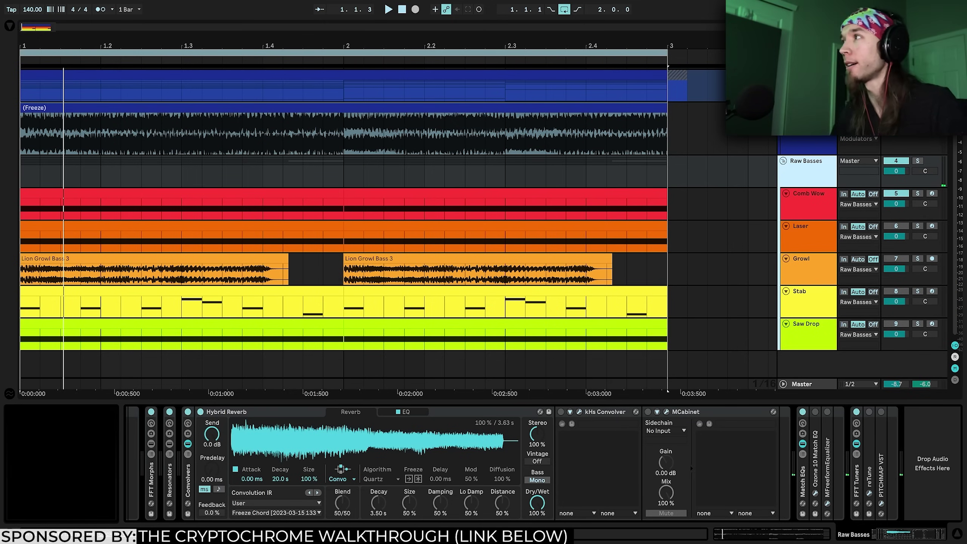
left_click_drag(280, 479, 278, 483)
key("space")
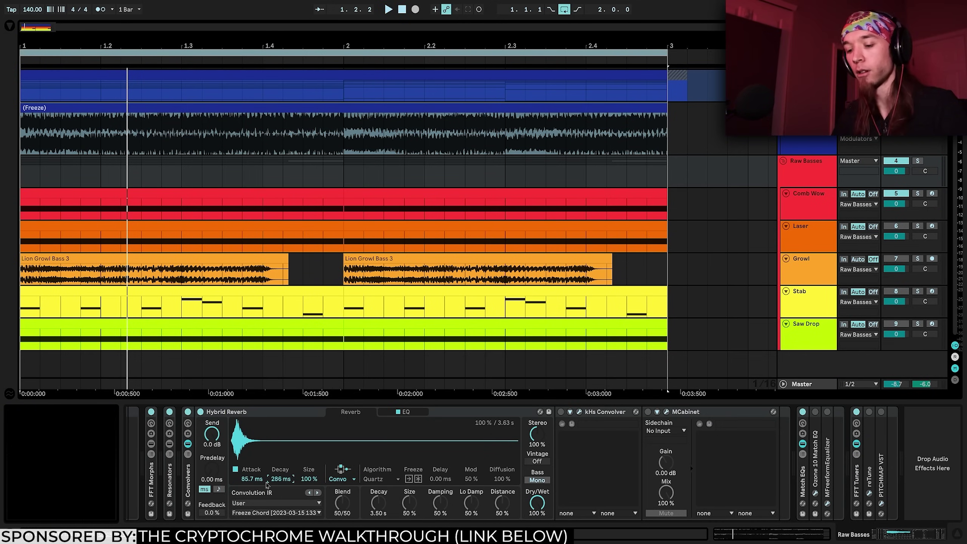
Switch from Comb Wow to Laser and play it through the convolution with Decay at 20.0 ms.
left_click(811, 208)
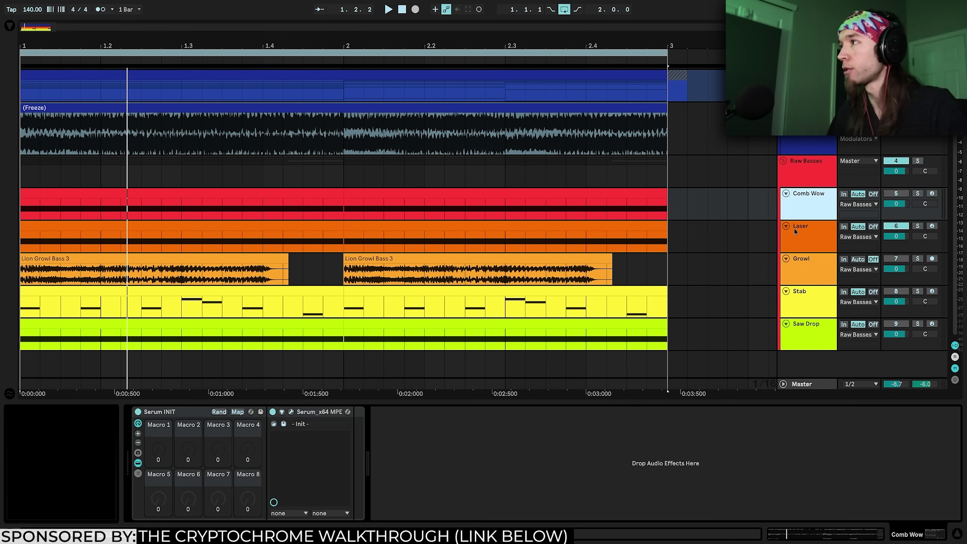
left_click(811, 185)
key("space")
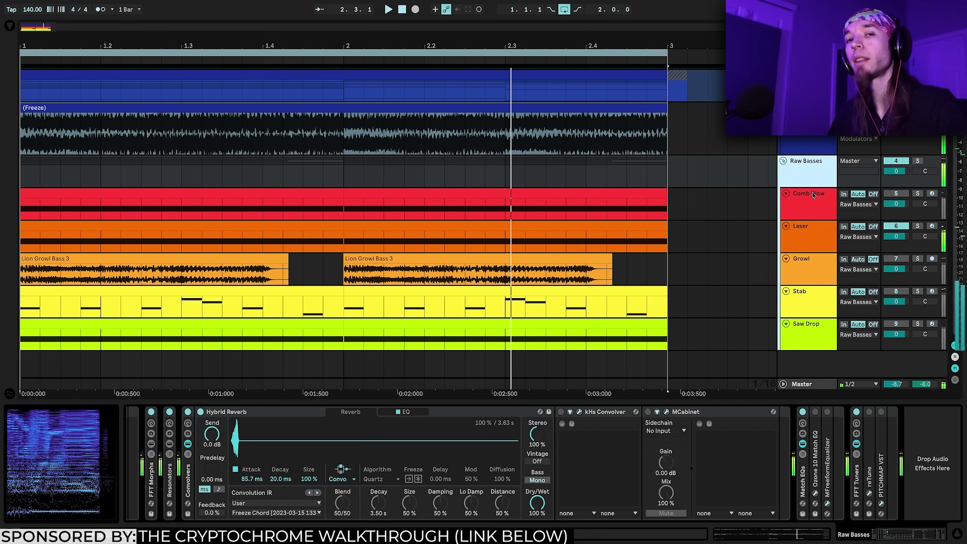
key("space")
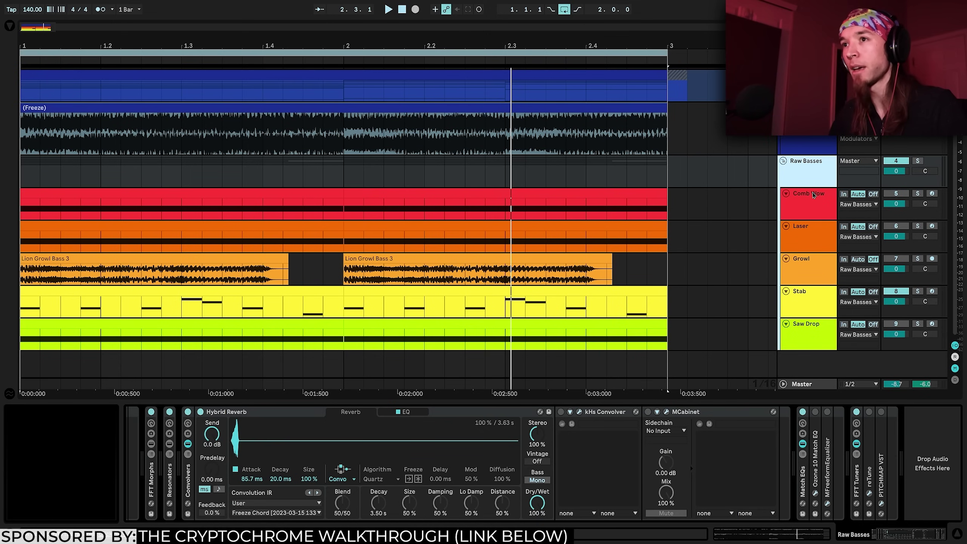
Play Stab through Hybrid Reverb with Attack at 0.00 ms and Decay at 24.1 ms.
key("space")
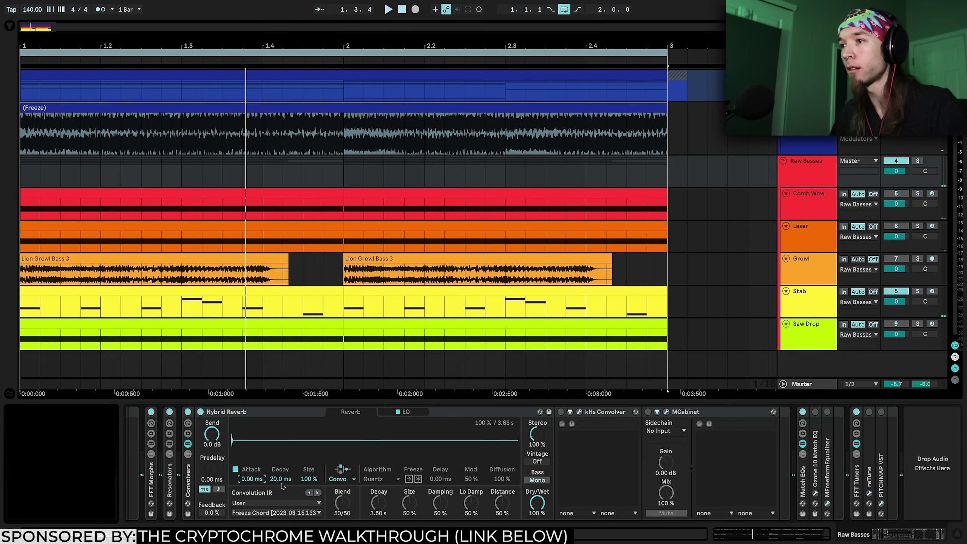
key("space")
key("space")
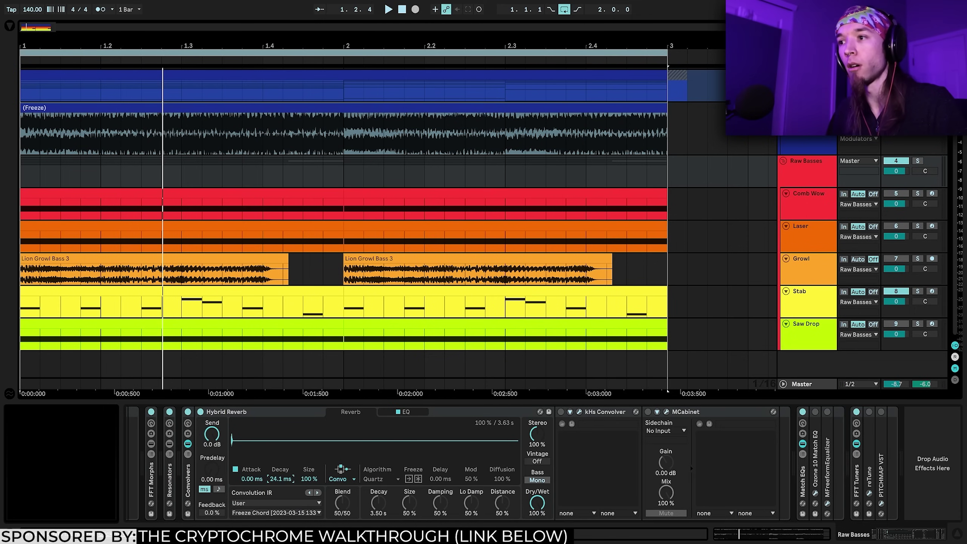
key("space")
key("space")
Raise Hybrid Reverb's Decay to 782 ms while Stab plays, then reduce it to 370 ms.
left_click_drag(281, 481, 282, 457)
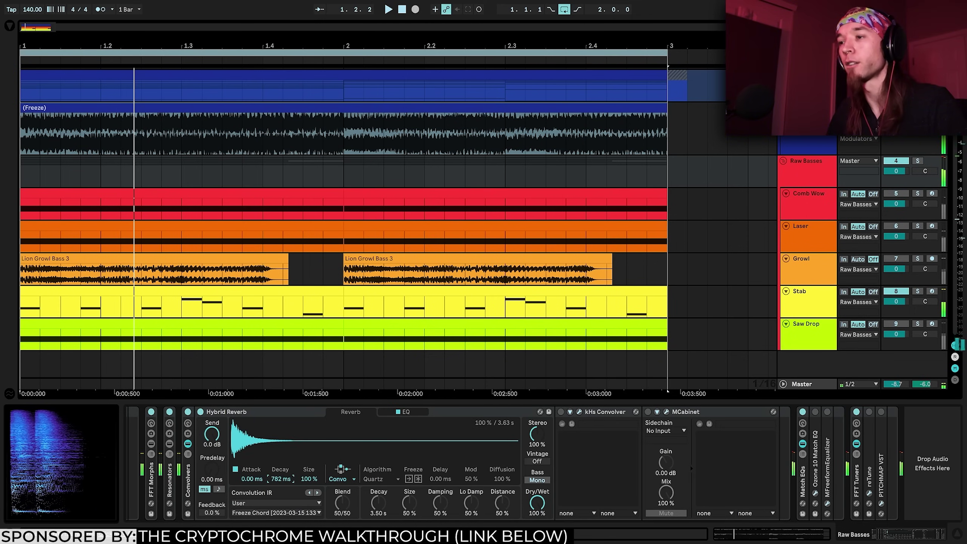
key("space")
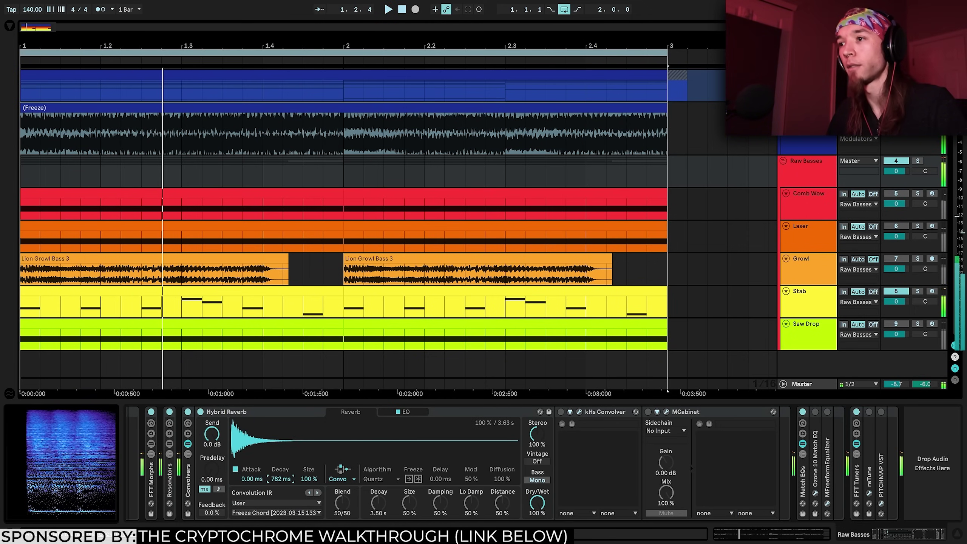
left_click_drag(282, 484, 282, 484)
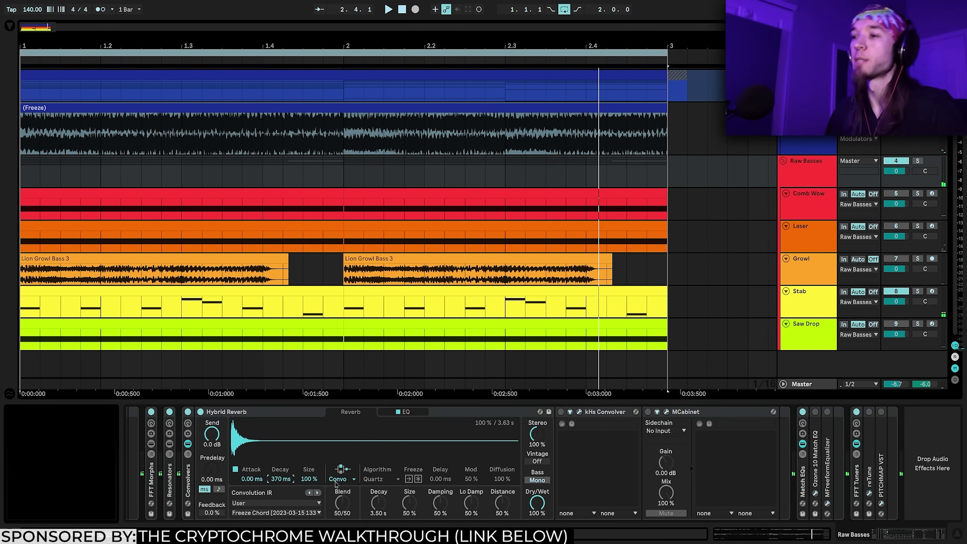
Play Stab with the convolution Size reduced to 23%, then restore Size to 100%.
right_click(307, 484)
left_click_drag(311, 483, 308, 490)
key("space")
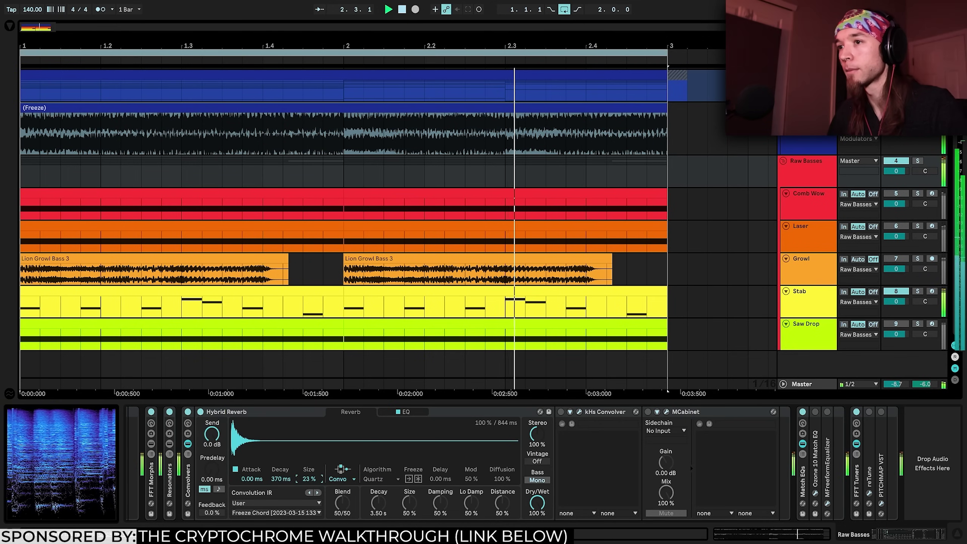
double_click(308, 479)
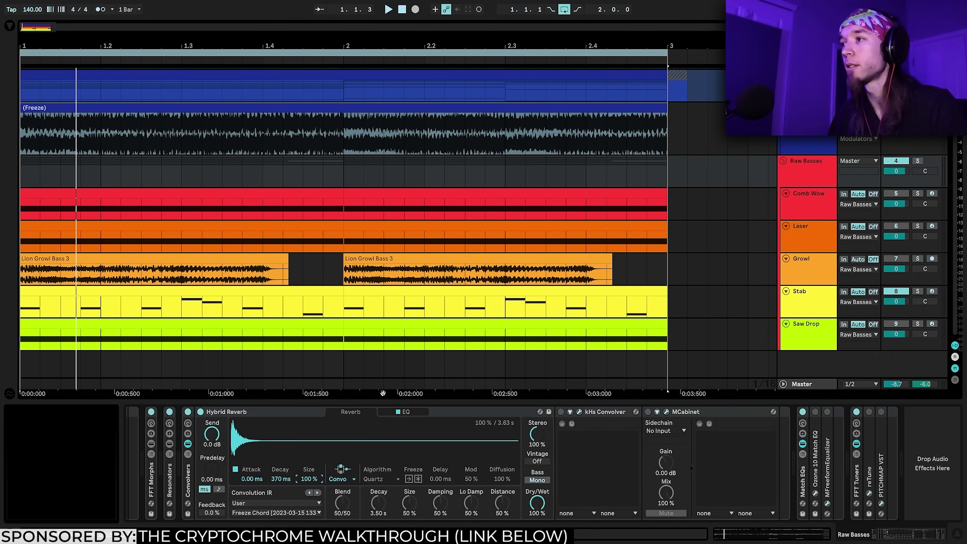
Bypass Hybrid Reverb, then open kHs Convolver and extend the end of its impulse selection slightly.
key("0")
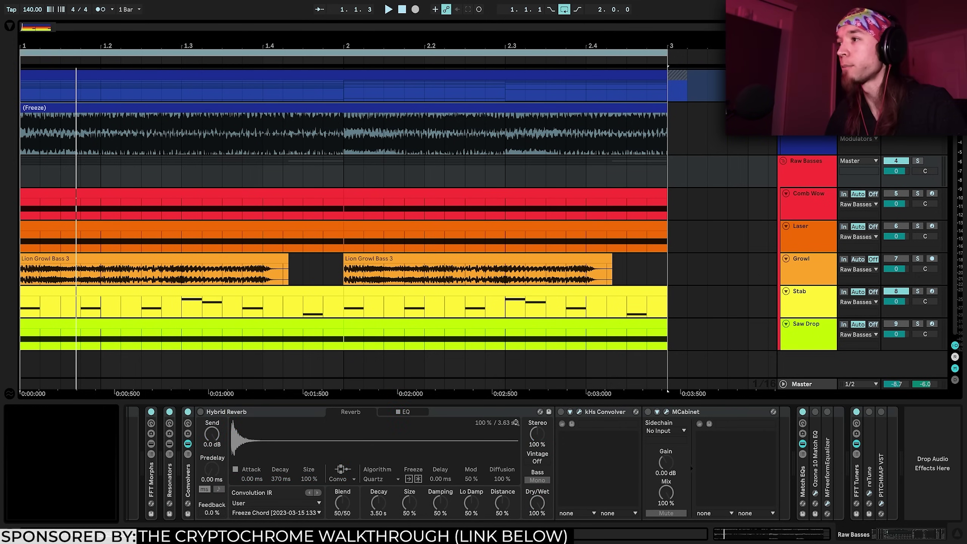
left_click(579, 412)
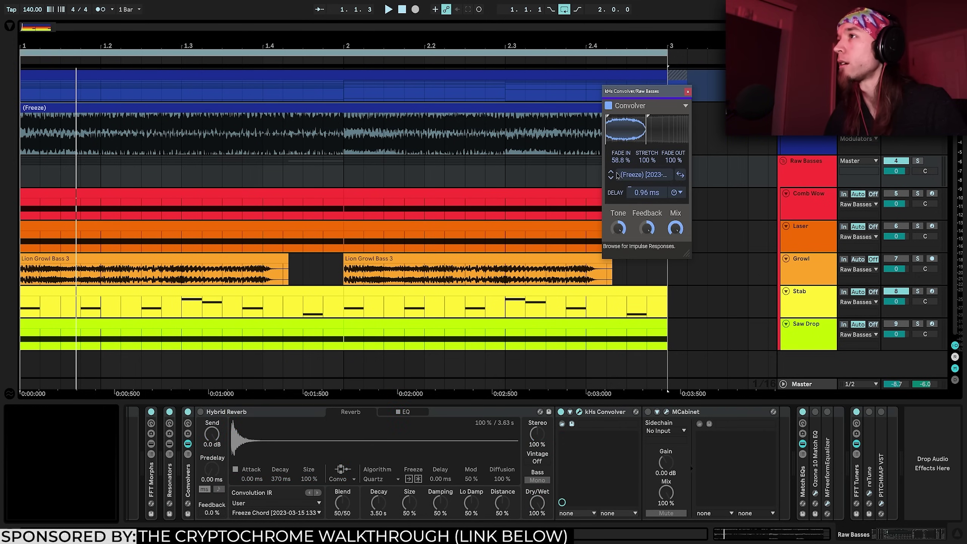
mouse_move(646, 116)
left_mouse_down()
mouse_move(635, 119)
mouse_move(651, 122)
left_mouse_up()
Play Stab through kHs Convolver and reset its Feedback to the default.
key("space")
mouse_move(646, 229)
left_mouse_down()
mouse_move(646, 217)
mouse_move(618, 282)
left_mouse_up()
double_click(646, 228)
key("space")
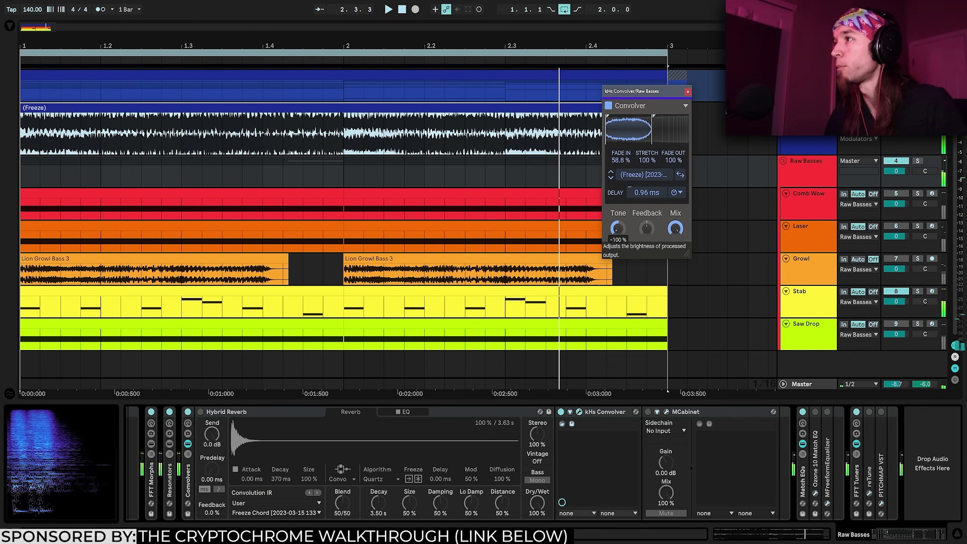
key("space")
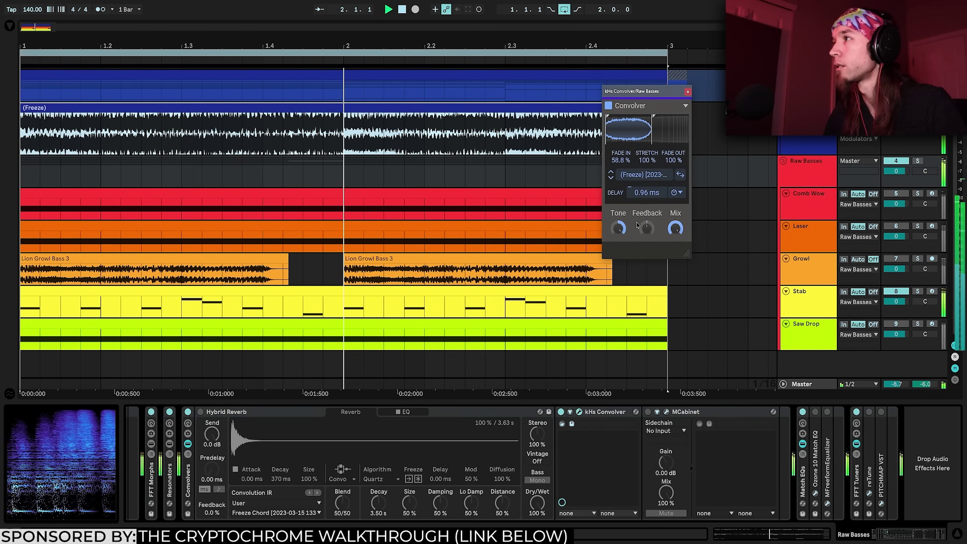
Shift the Convolver's impulse selection to the end of the sample and narrow it to a thin slice, keeping Stretch at 100%.
left_click_drag(628, 131, 677, 124)
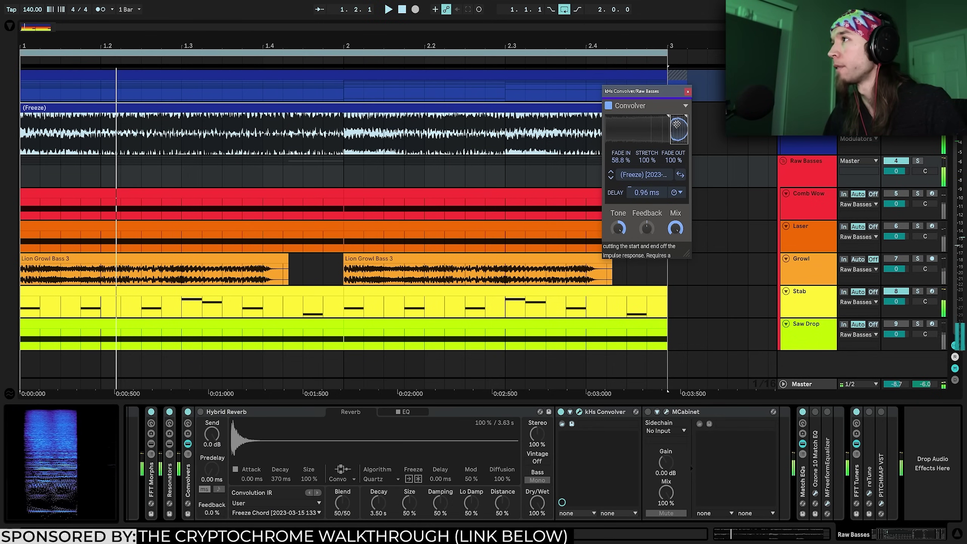
right_click(495, 108)
left_click(672, 136)
mouse_move(673, 133)
left_mouse_down()
mouse_move(676, 119)
mouse_move(662, 134)
mouse_move(682, 132)
left_mouse_up()
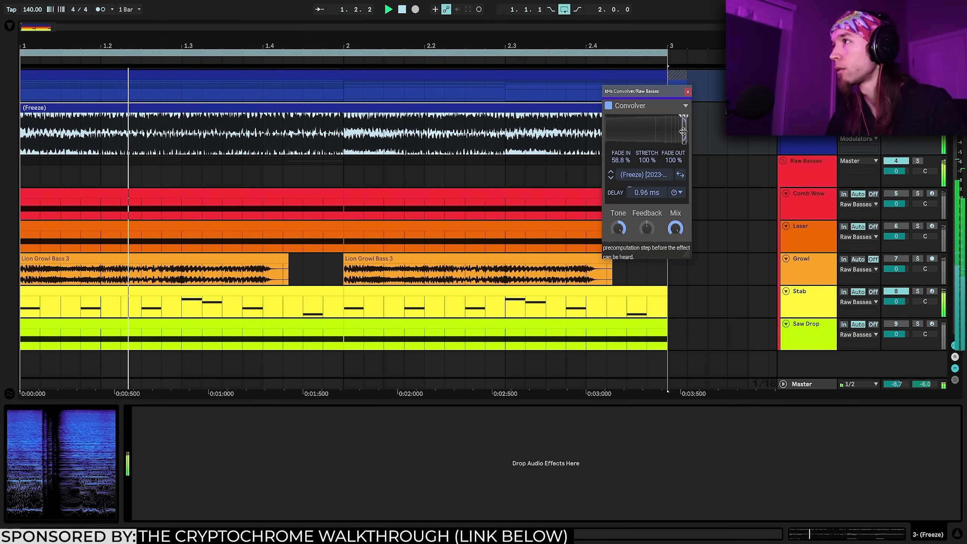
left_click_drag(647, 161, 649, 158)
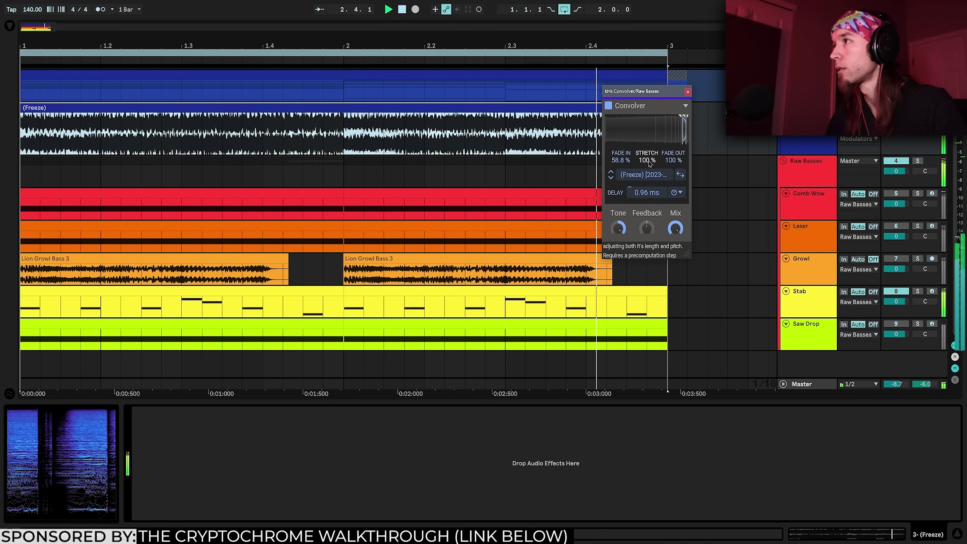
Switch the Raw Basses processing from kHs Convolver to MCabinet and play Comb Wow through it.
left_click(796, 177)
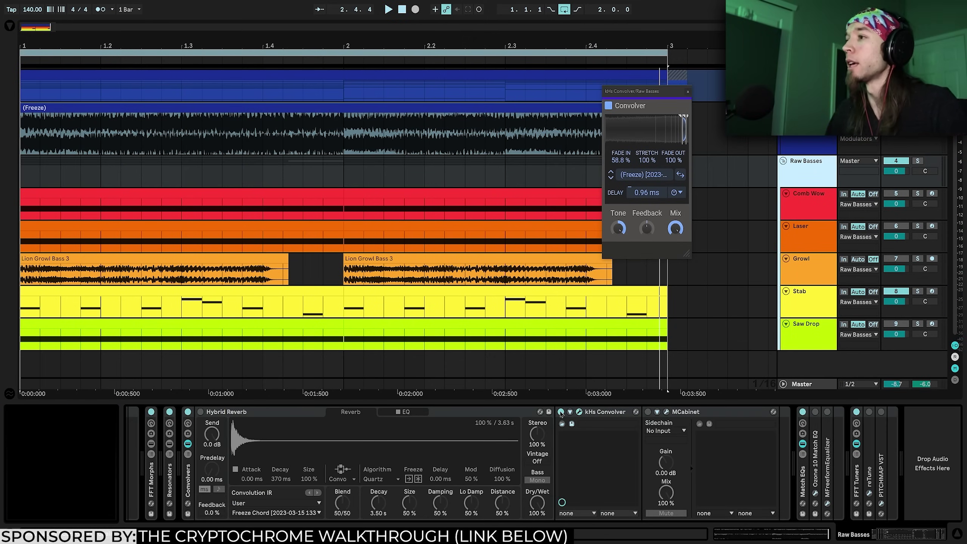
left_click(666, 412)
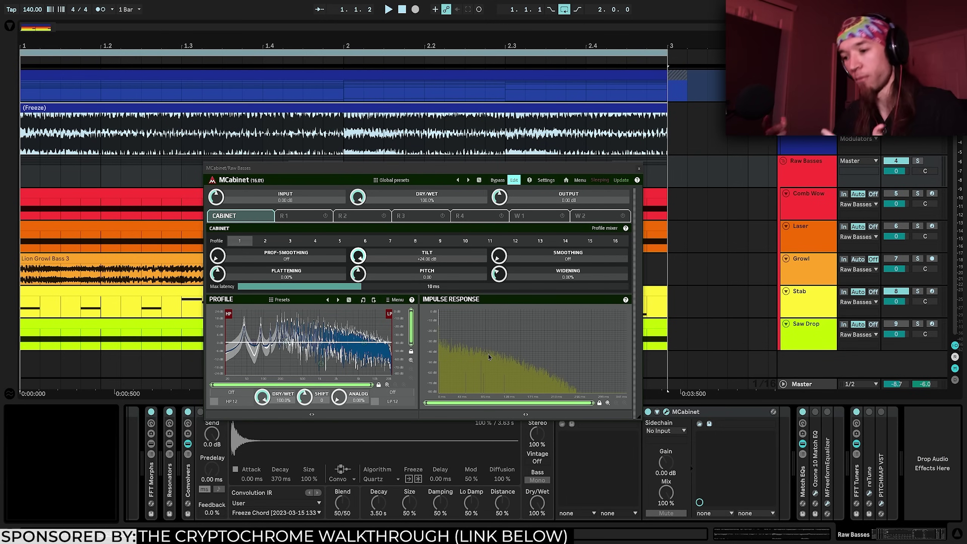
key("space")
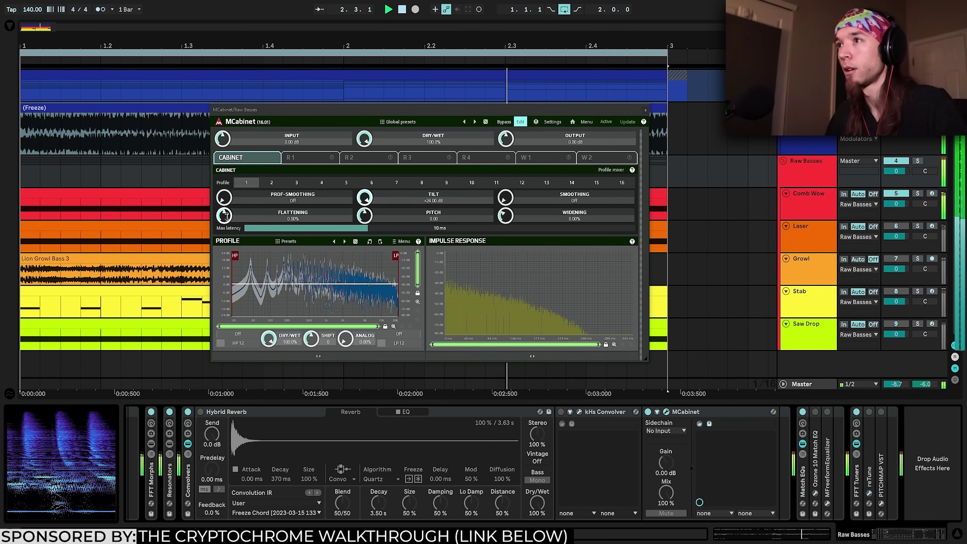
Try MCabinet's Flattening at 15.2% with different Tilt, Smoothing and Pitch amounts during playback, resetting Pitch to 0.00.
mouse_move(224, 216)
left_mouse_down()
mouse_move(224, 190)
mouse_move(224, 209)
left_mouse_up()
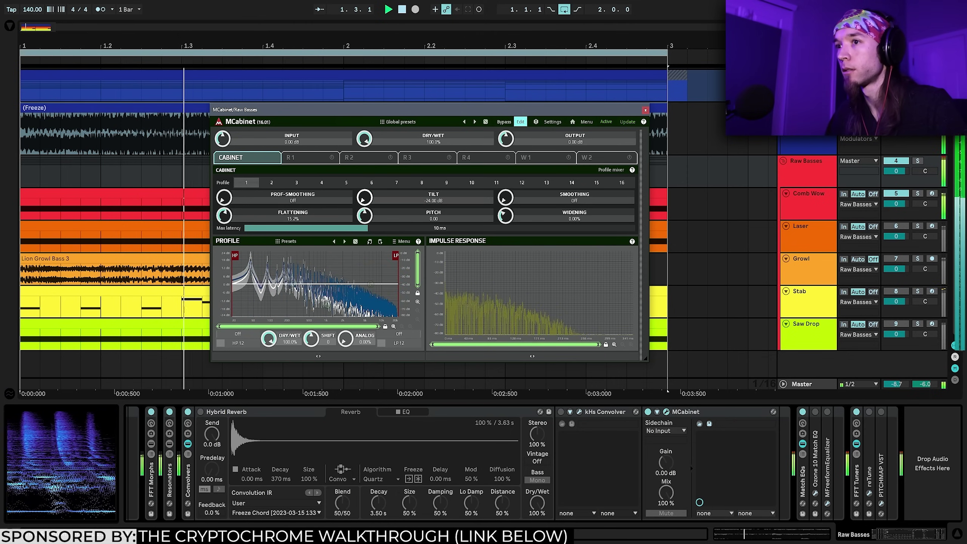
mouse_move(506, 199)
left_mouse_down()
mouse_move(506, 189)
mouse_move(506, 202)
left_mouse_up()
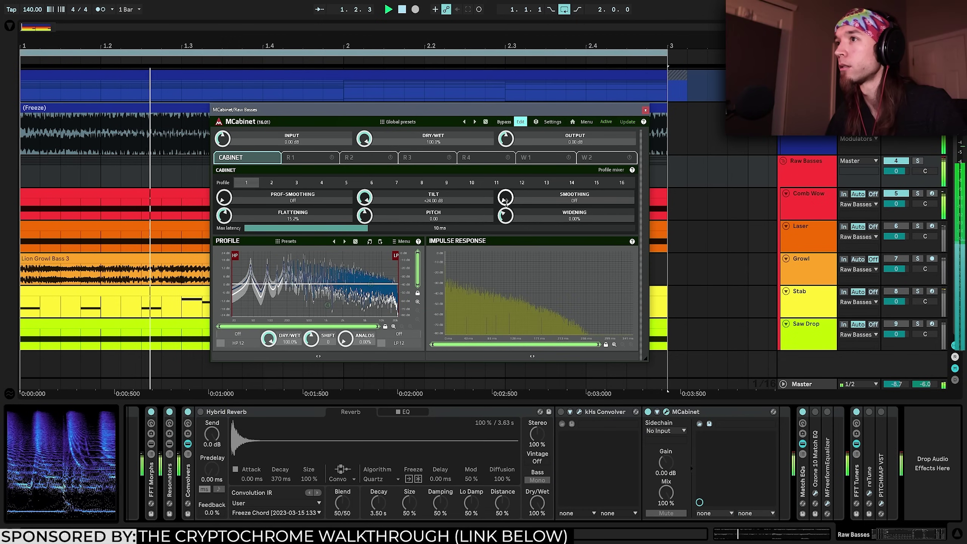
left_click_drag(365, 216, 365, 204)
double_click(365, 214)
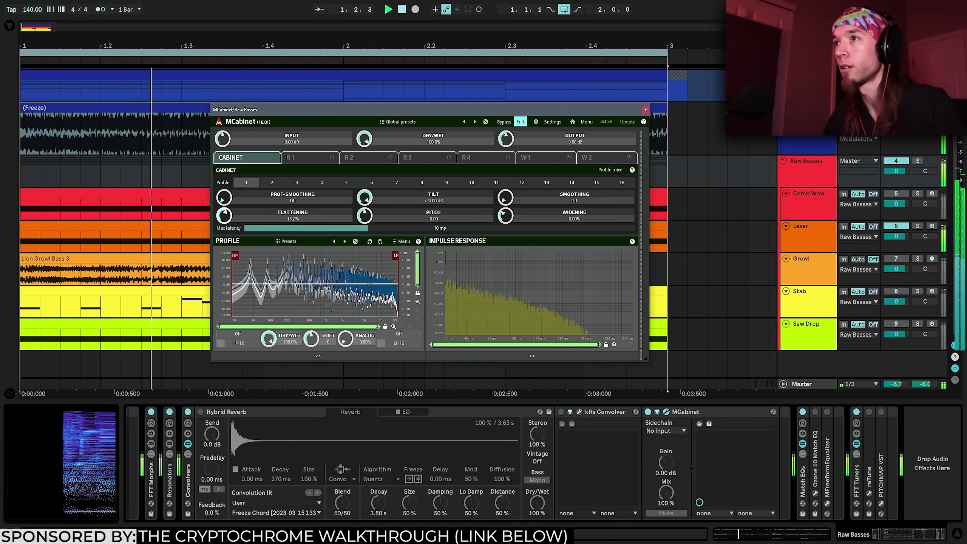
Try MCabinet's Flattening at 68.4% and Smoothing at 18.4% with a raised Pitch on the other basses.
left_click_drag(224, 215, 224, 201)
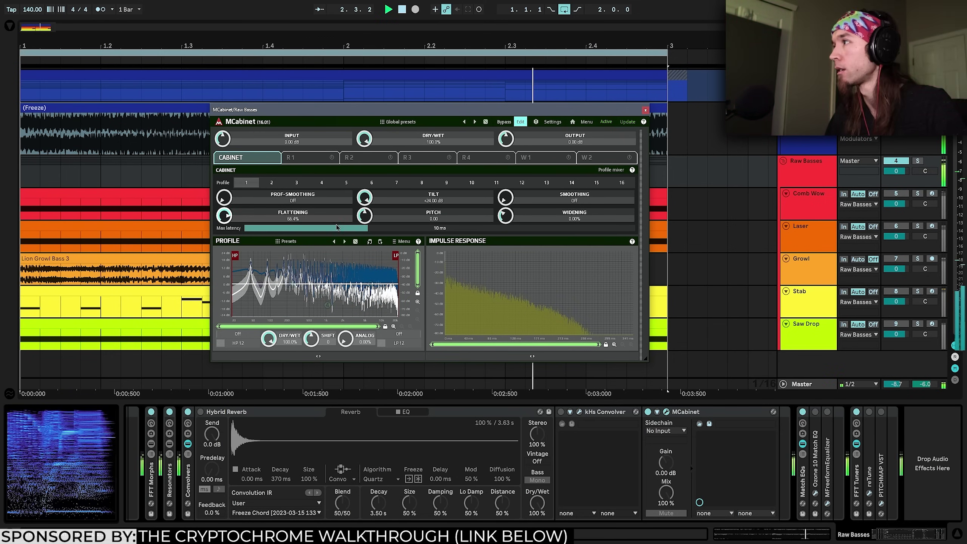
left_click_drag(505, 196, 513, 217)
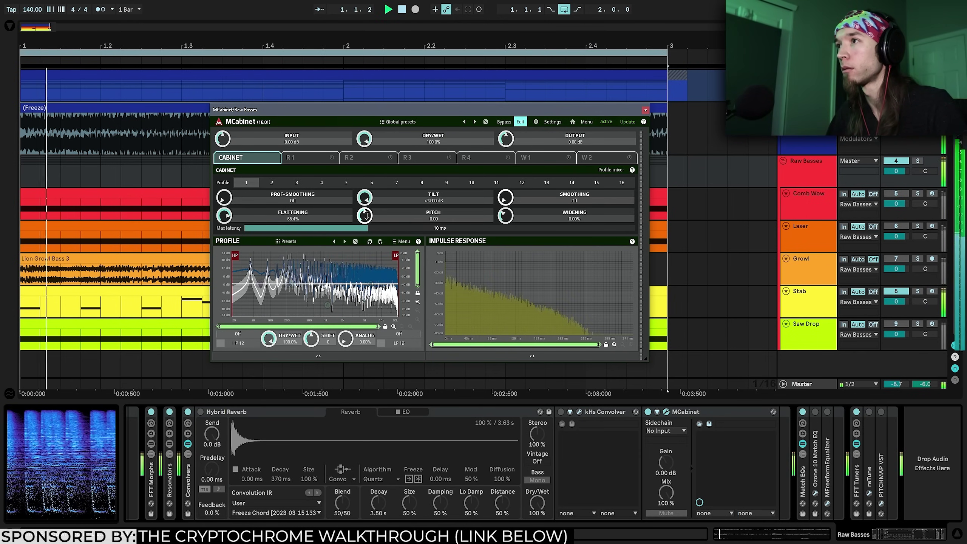
left_click_drag(366, 215, 366, 208)
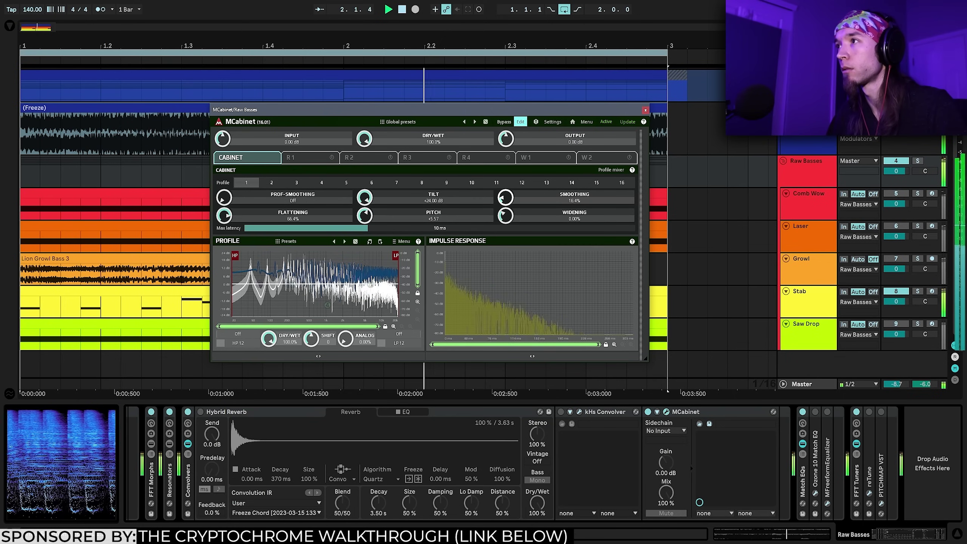
left_click_drag(505, 197, 504, 191)
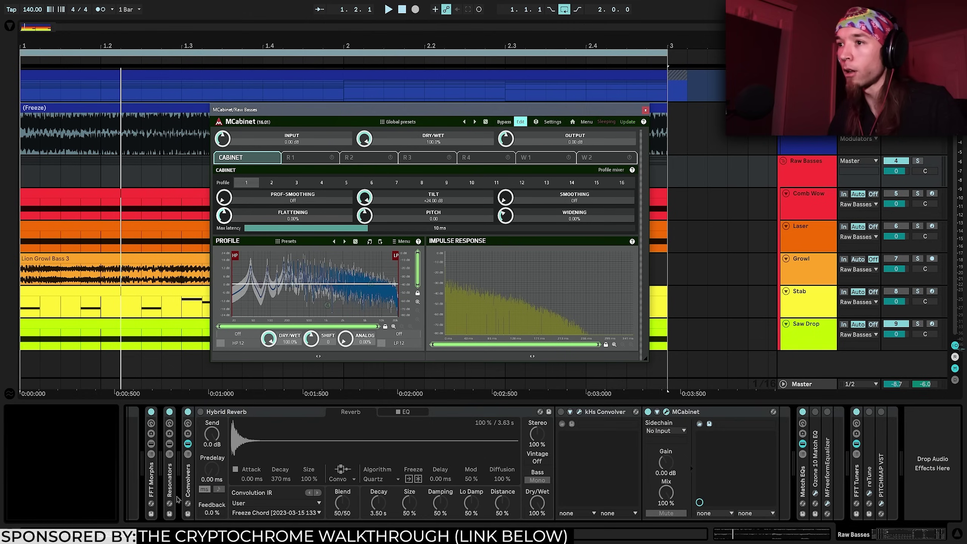
Fold the Convolvers rack and unfold the two devices of the Match EQs rack.
left_click(169, 485)
left_click(190, 478)
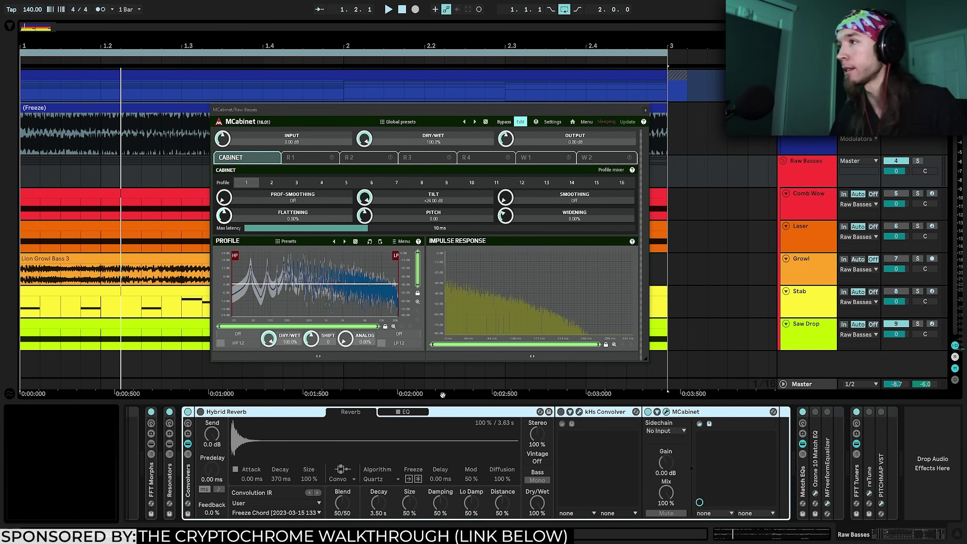
left_click(206, 487)
left_click(205, 444)
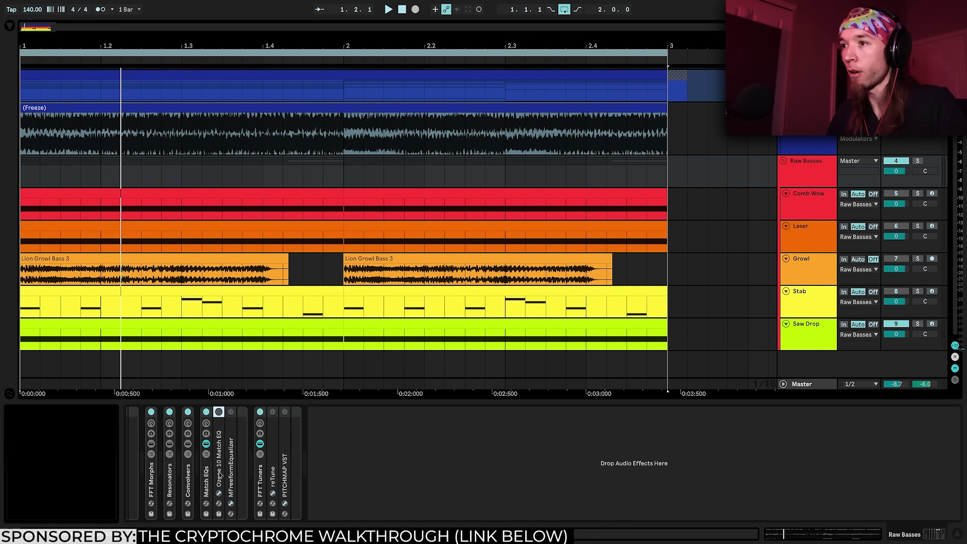
double_click(307, 453)
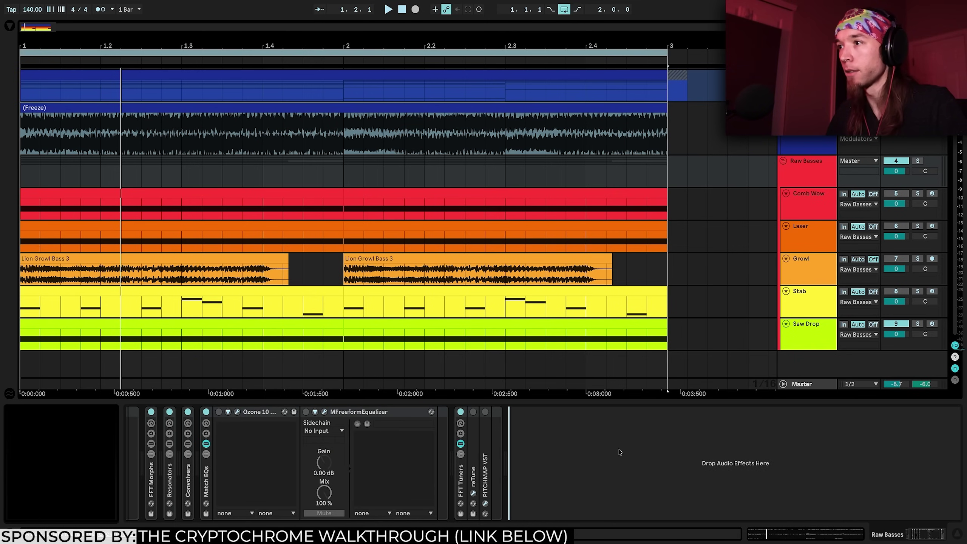
Open the Ozone 10 Match EQ and MFreeformEqualizer editors and arrange them for comparison.
left_click(265, 412)
left_click(239, 414)
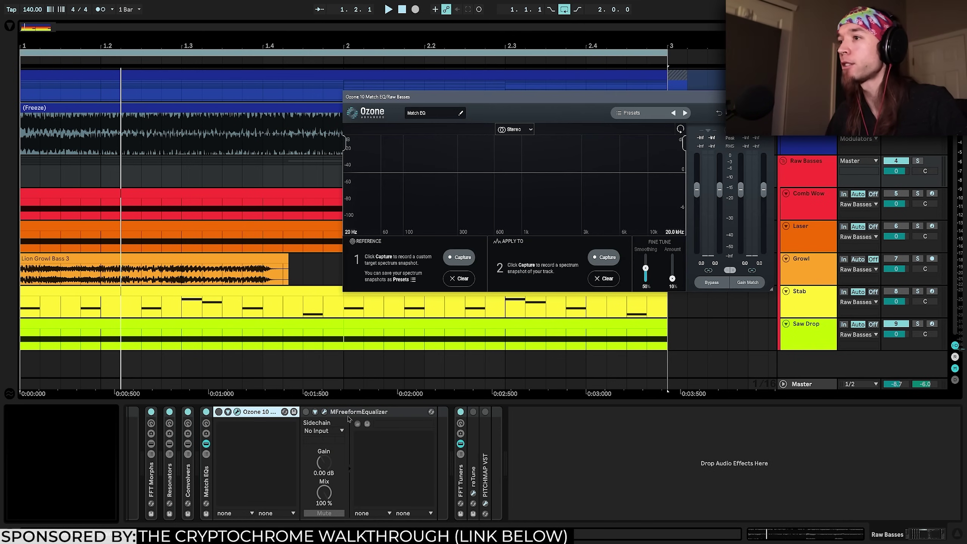
left_click(325, 414)
left_click_drag(461, 76, 491, 159)
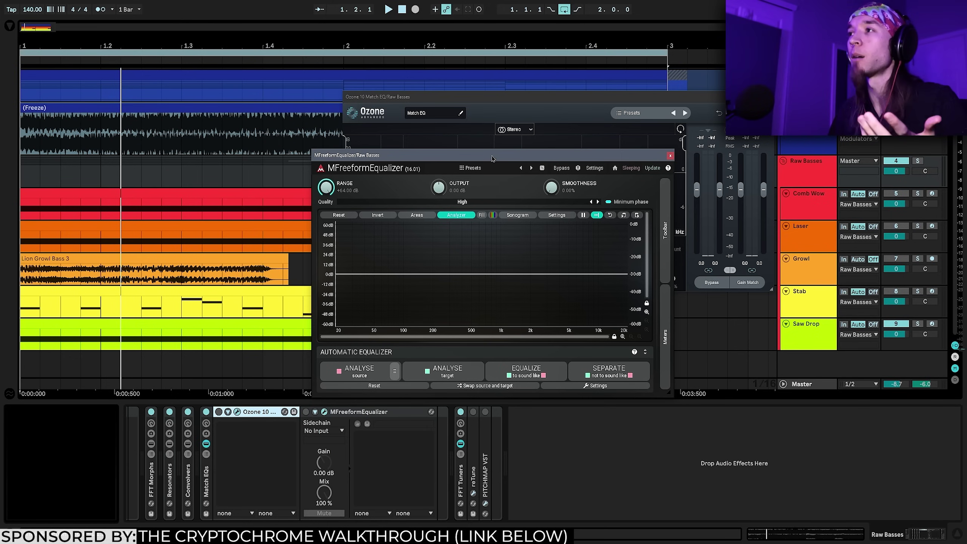
Close MFreeformEqualizer and lower the Smoothing of Ozone 10 Match EQ to 0%.
left_click(669, 155)
left_click_drag(646, 99, 483, 115)
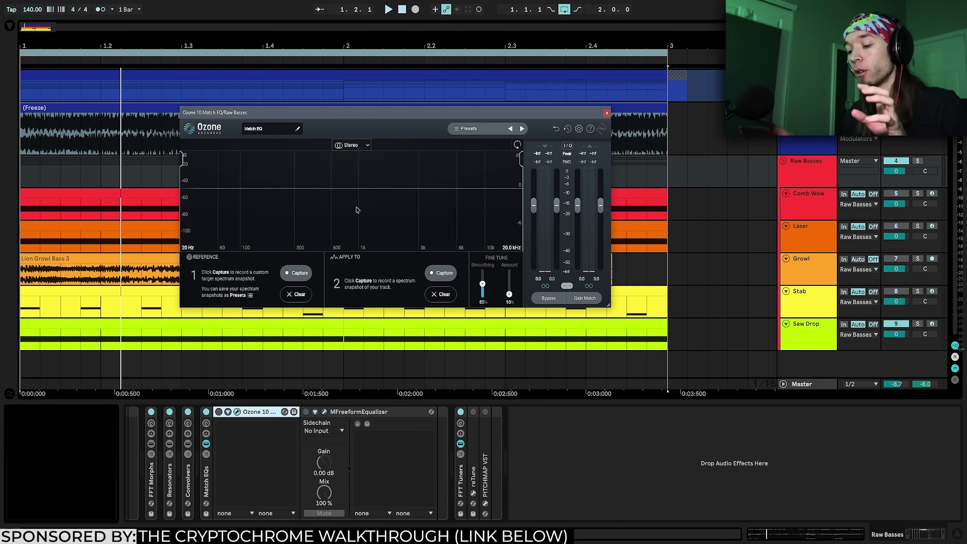
left_click_drag(482, 286, 481, 307)
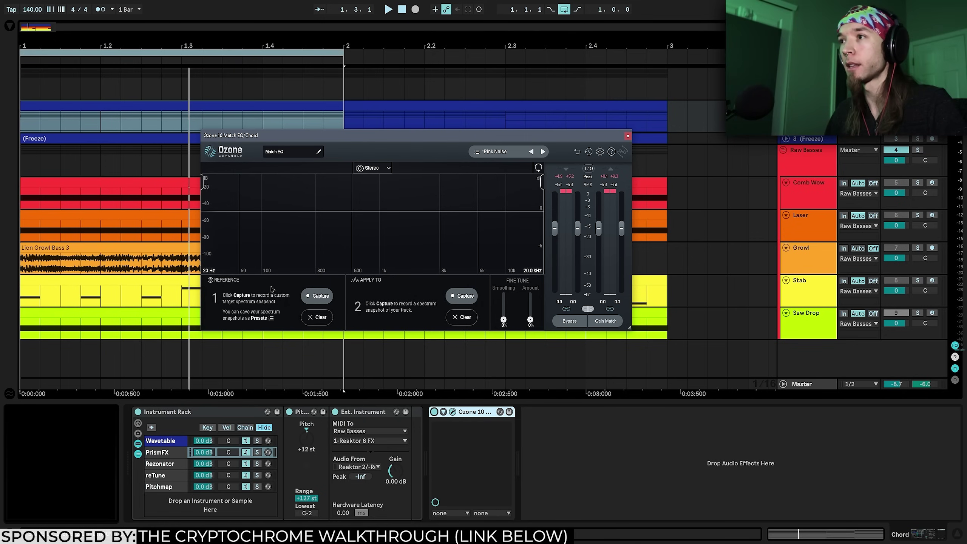
Capture the playing chord's spectrum as the Reference in the Chord track's Ozone 10 Match EQ.
left_click(309, 297)
key("space")
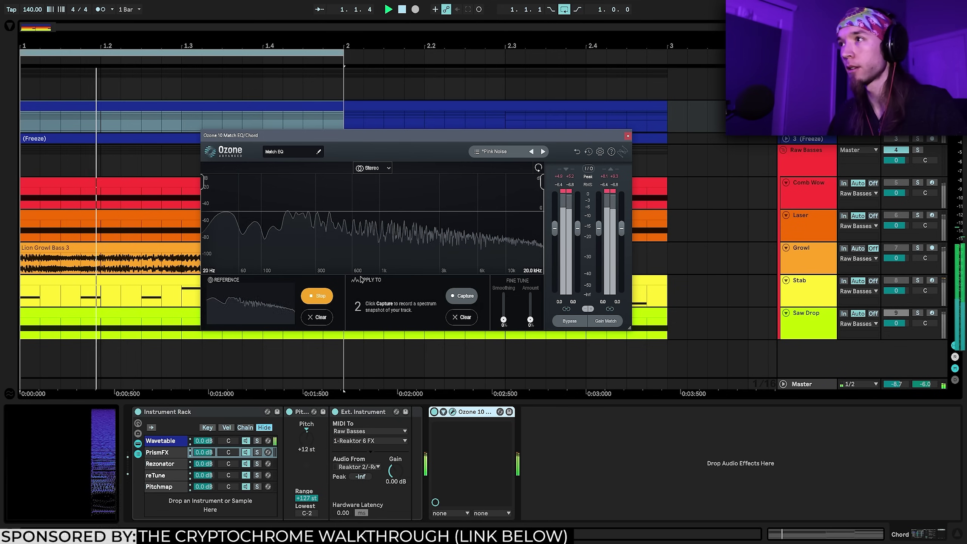
left_click(317, 295)
key("space")
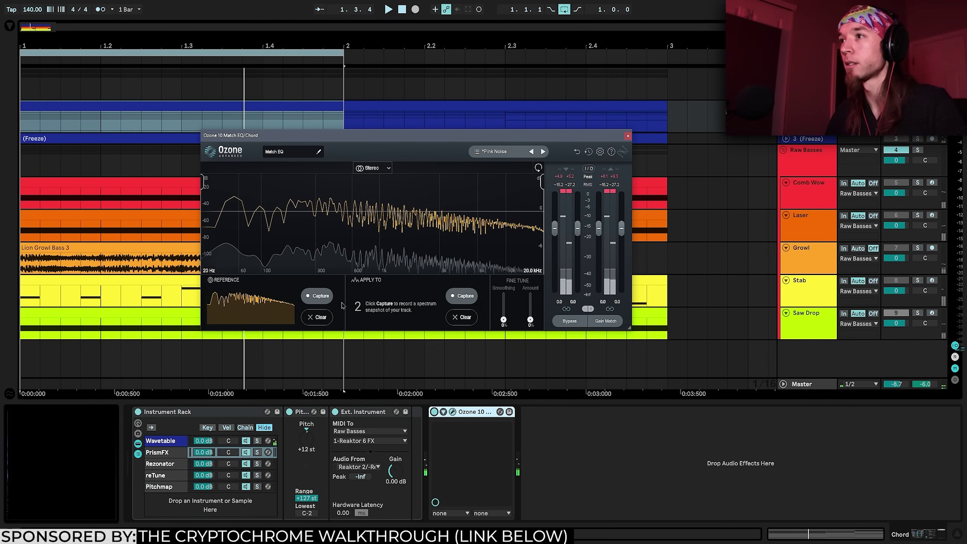
Insert MNoiseGenerator before Ozone 10 Match EQ on the Chord track and set it to Pink noise.
key("ctrl+f")
type("out 3")
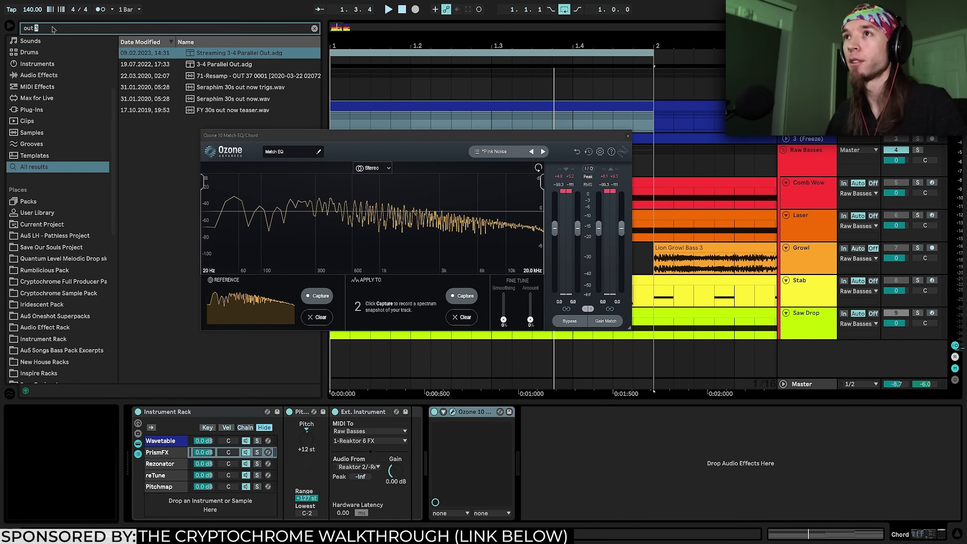
type("mnoise")
left_click_drag(221, 53, 432, 439)
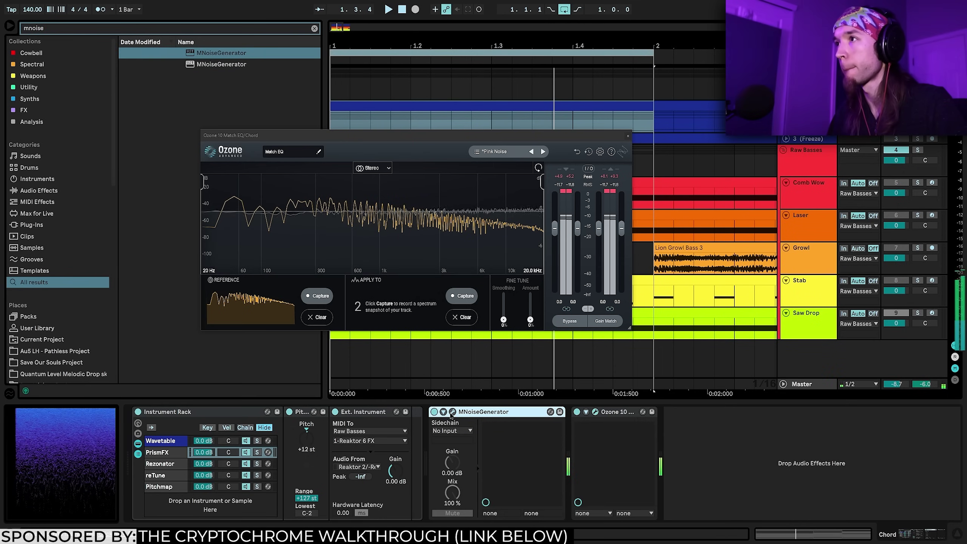
left_click(277, 168)
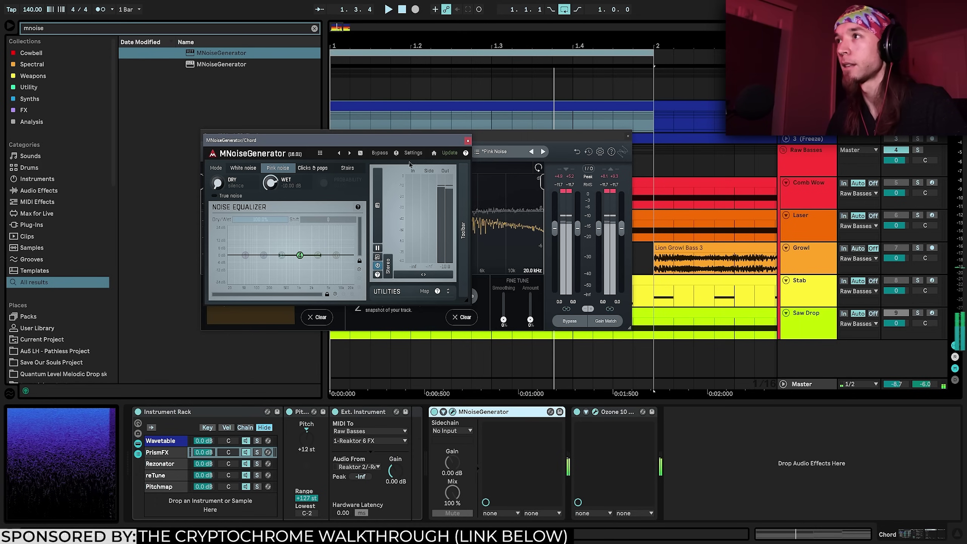
left_click(467, 141)
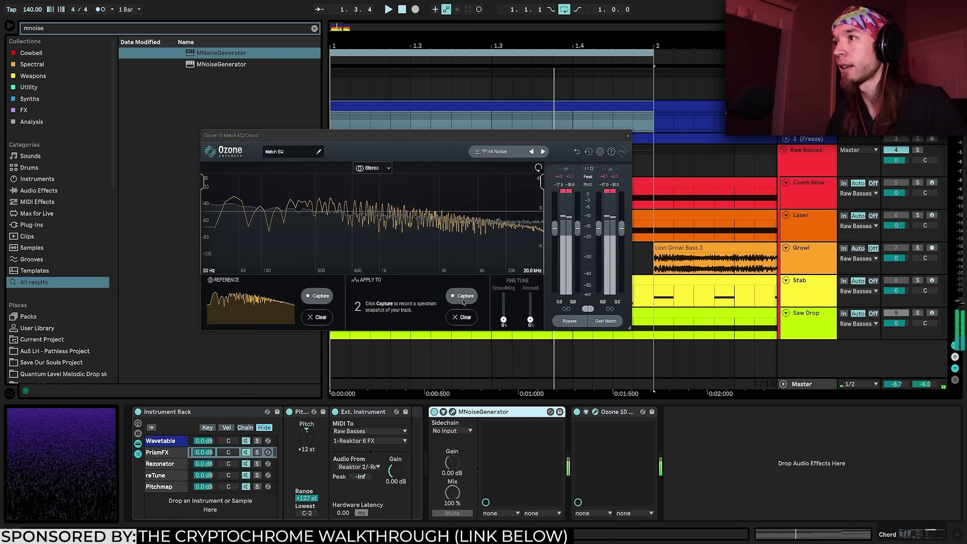
Capture the pink noise as the Apply To spectrum in Match EQ, then bypass and fold MNoiseGenerator.
left_click(463, 301)
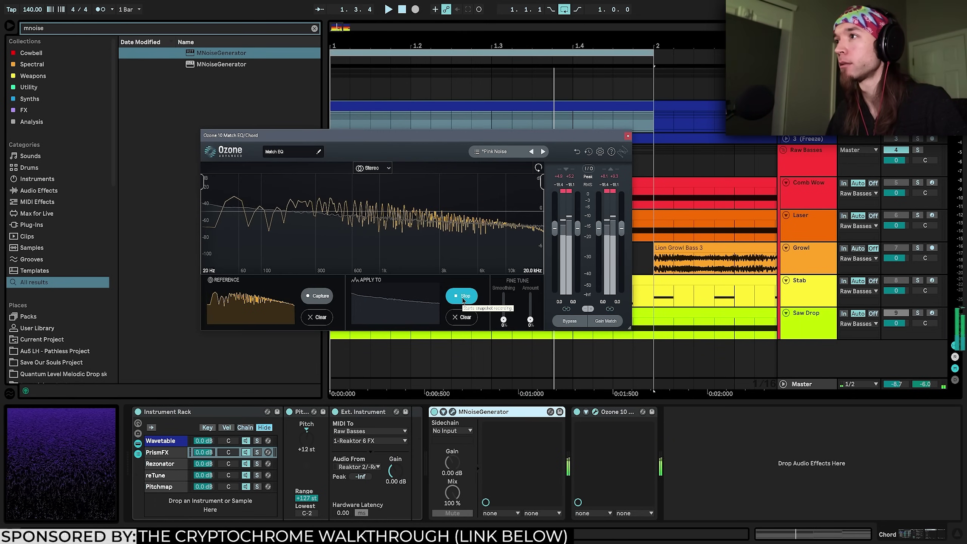
left_click(462, 296)
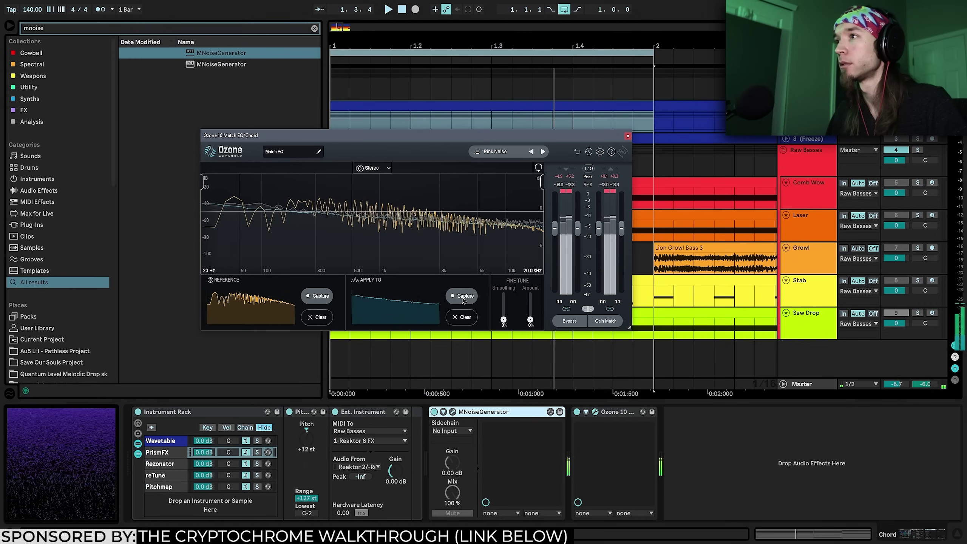
left_click(434, 411)
double_click(463, 412)
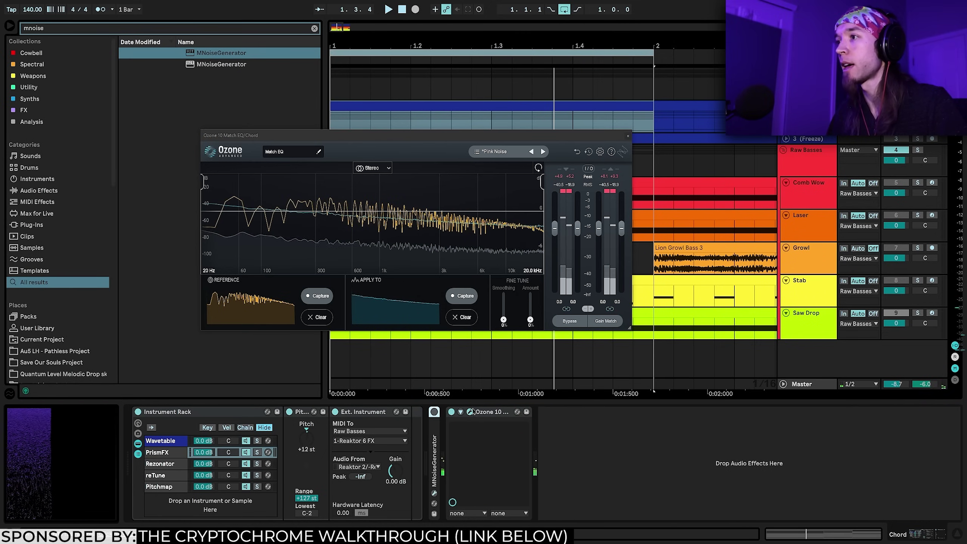
Try the Match EQ Amount at 80%, then reduce it to 25%.
left_click_drag(530, 319, 508, 311)
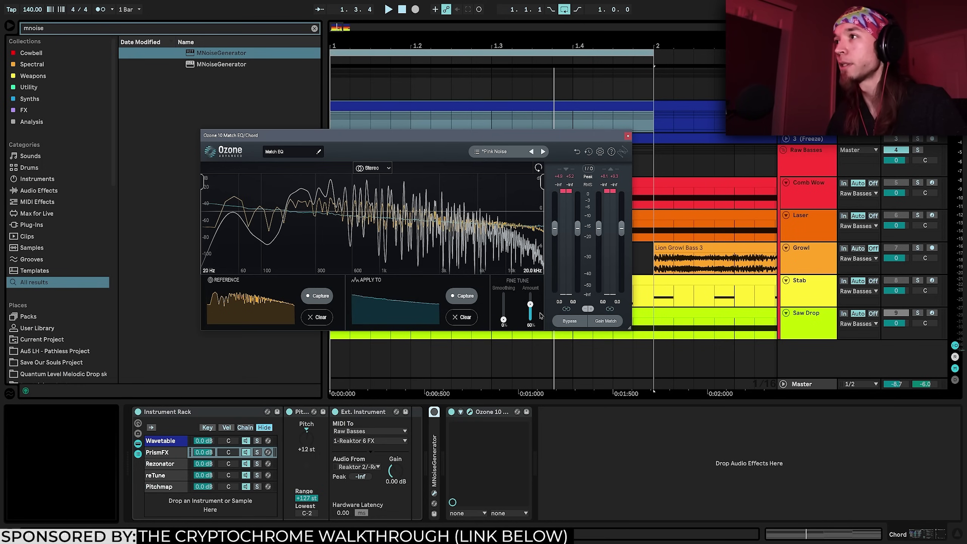
left_click_drag(531, 314, 530, 314)
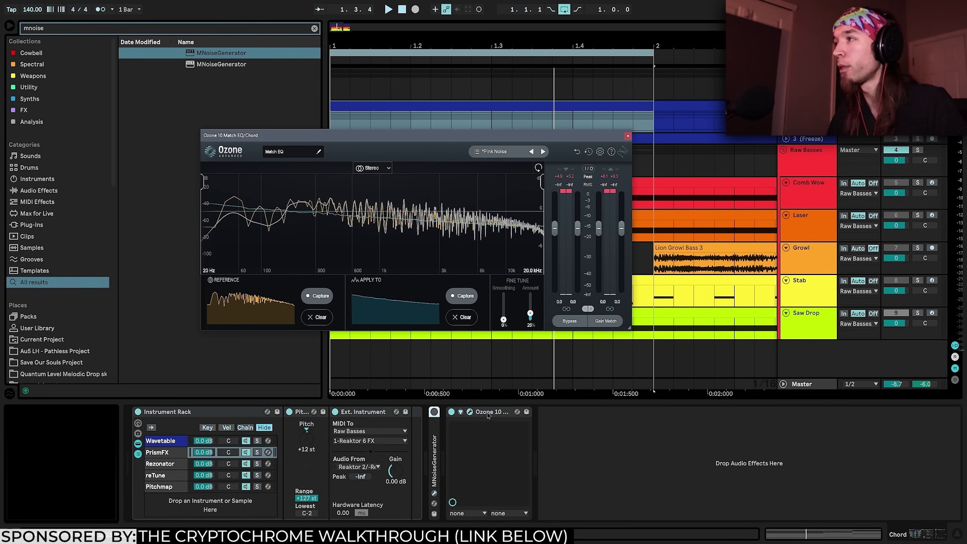
Place a copy of the Chord track's Ozone 10 Match EQ before MFreeformEqualizer on Raw Basses and set its Amount to 100%.
left_click(809, 160)
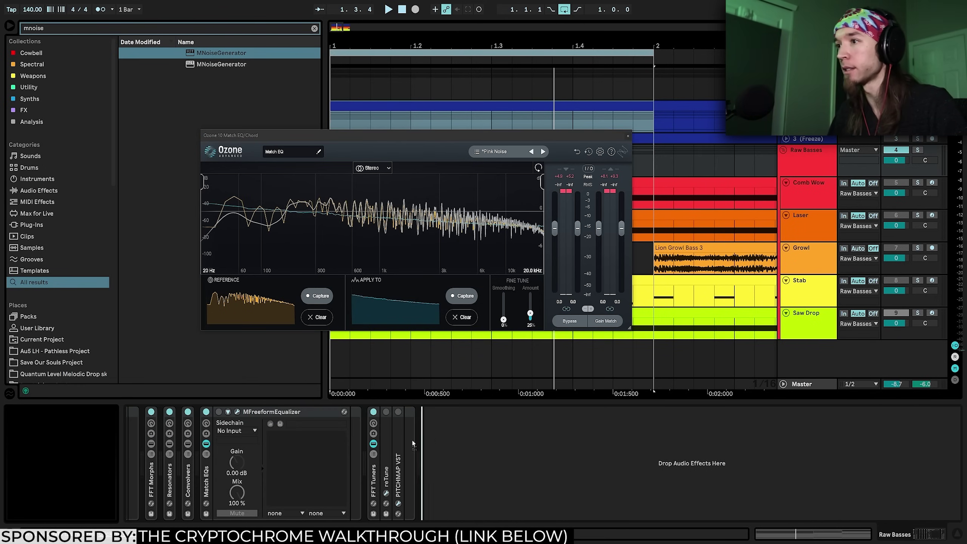
key("ctrl+v")
left_click_drag(611, 140, 500, 84)
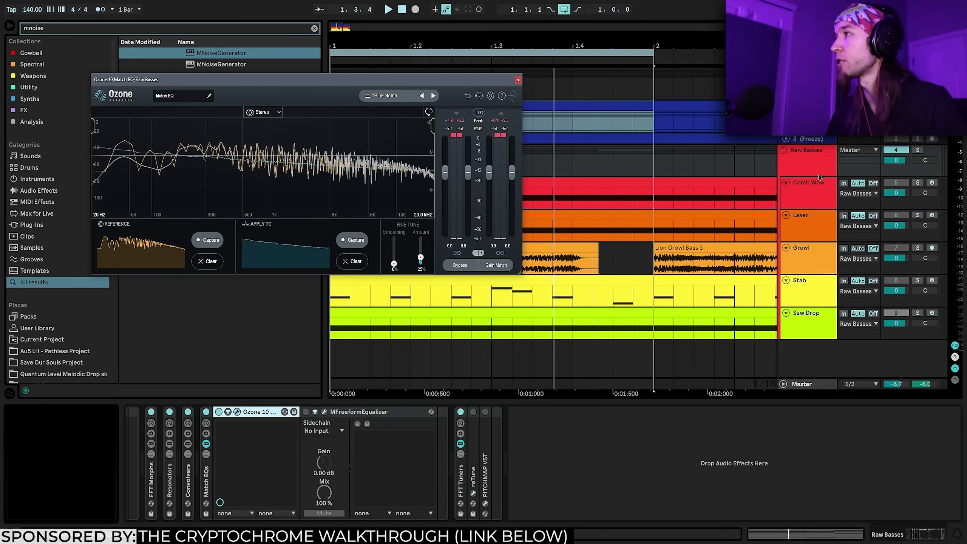
left_click_drag(420, 258, 421, 237)
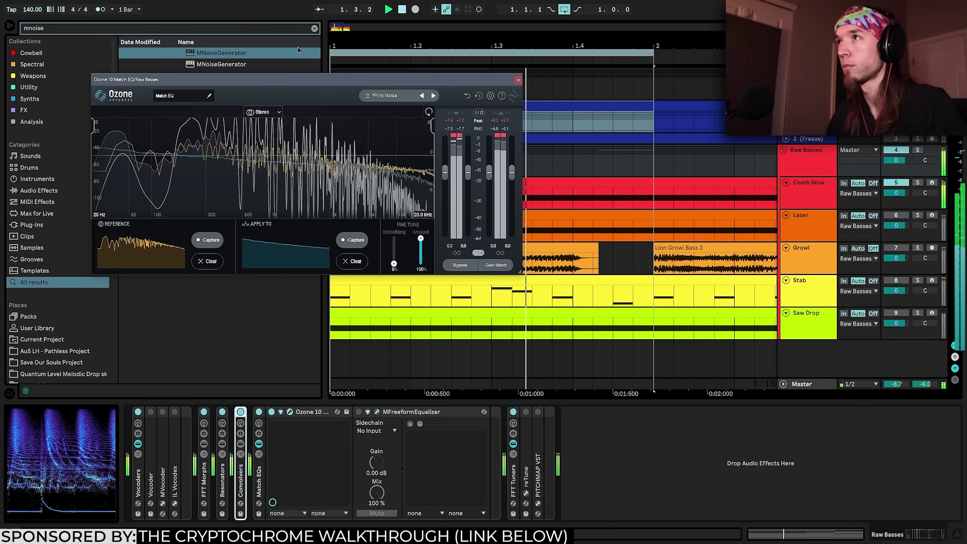
left_click(315, 29)
mouse_move(420, 238)
left_mouse_down()
mouse_move(416, 282)
mouse_move(420, 238)
left_mouse_up()
Move MFreeformEqualizer from Raw Basses to the Chord track and analyse the playing chord as its source.
left_click(828, 194)
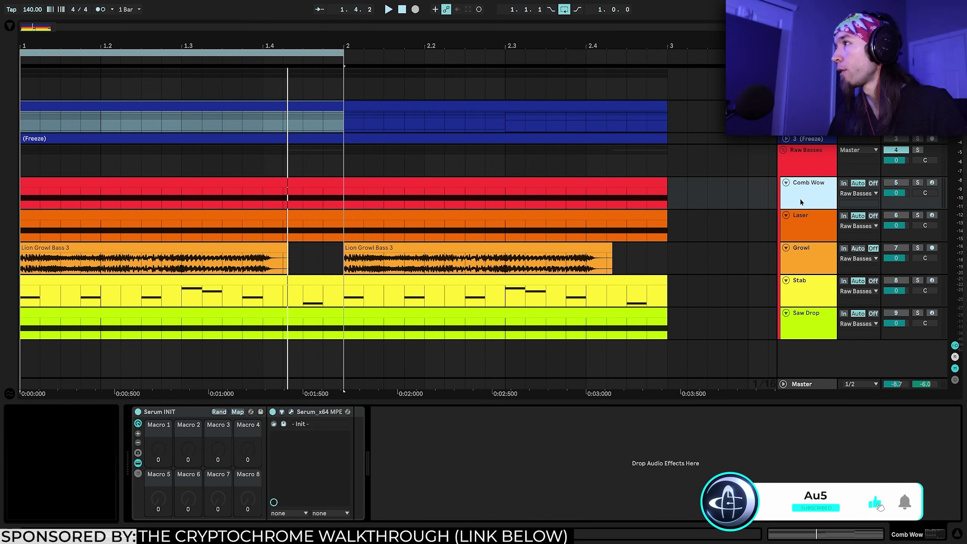
left_click(801, 224)
left_click(806, 254)
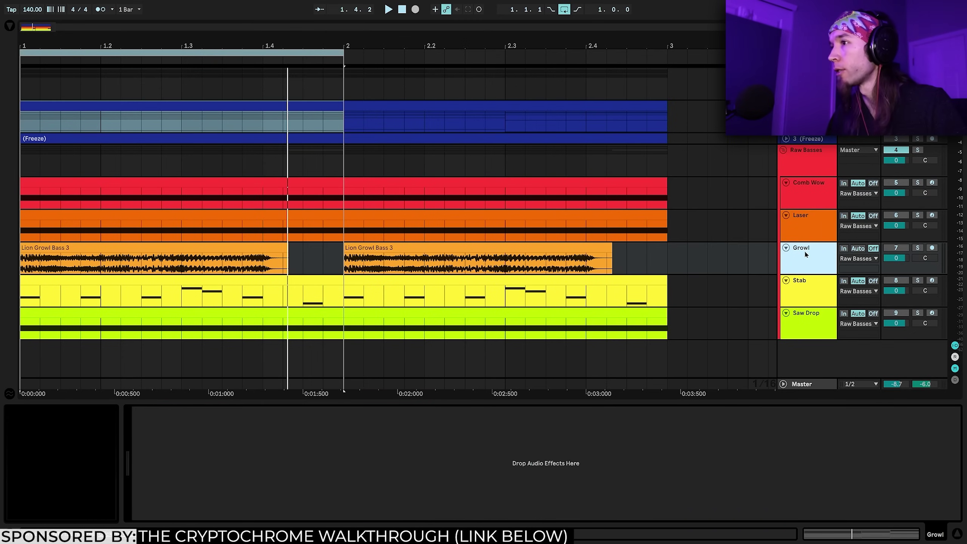
left_click(807, 160)
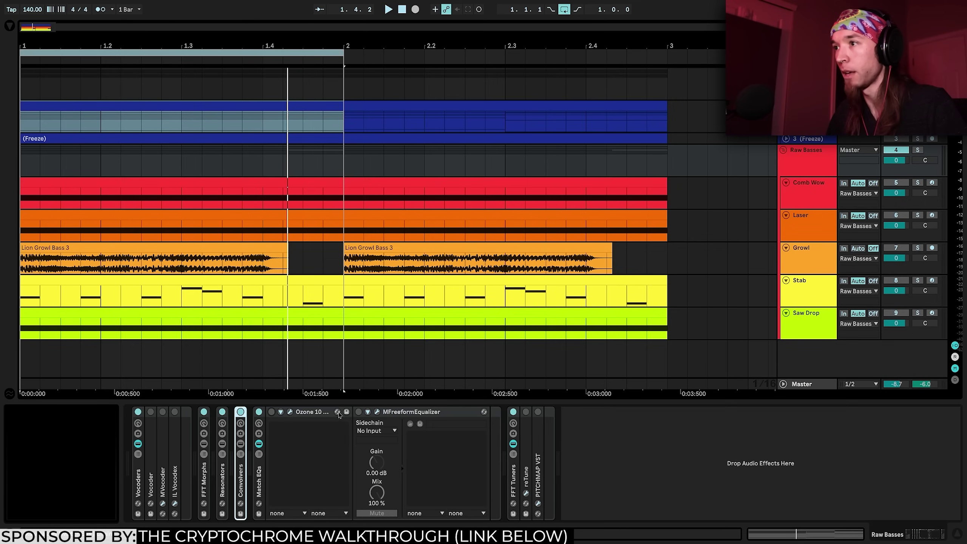
left_click(377, 412)
left_click(219, 119)
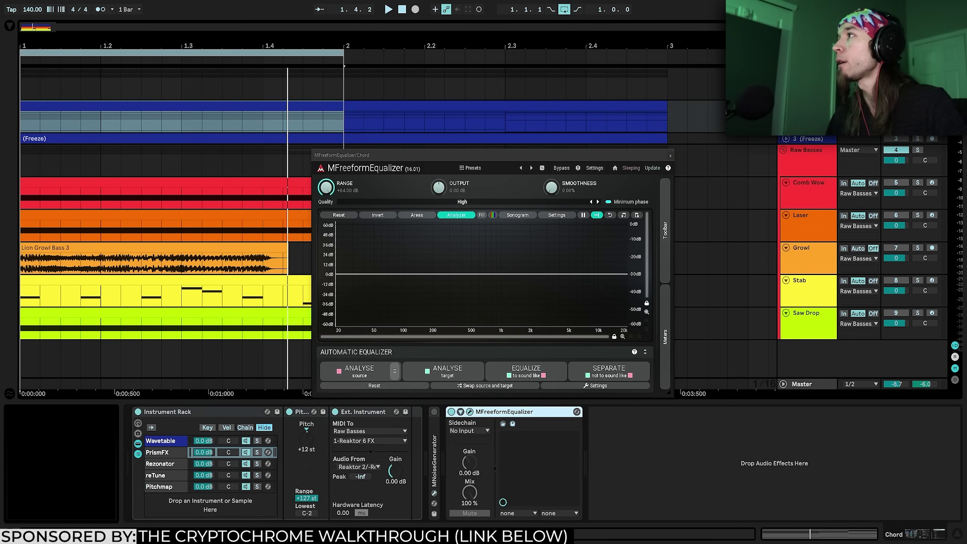
key("space")
left_click(358, 371)
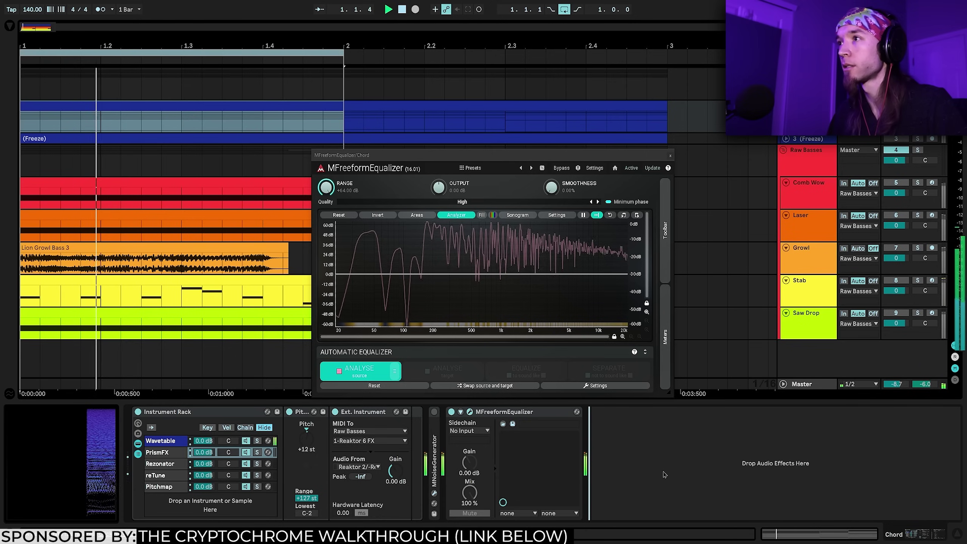
left_click(358, 371)
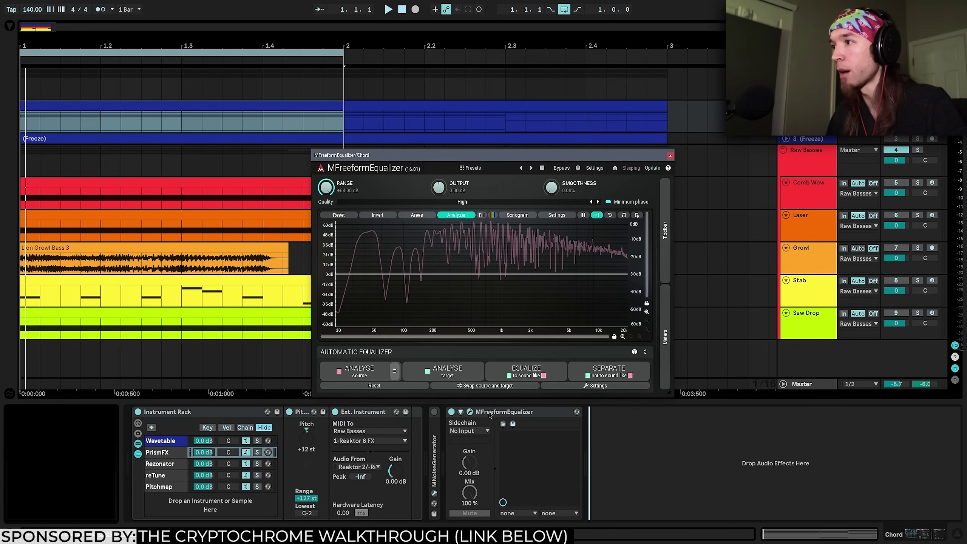
Return MFreeformEqualizer to the Match EQs rack on Raw Basses and equalize it to sound like the analysed chord.
left_click(793, 208)
left_click(806, 154)
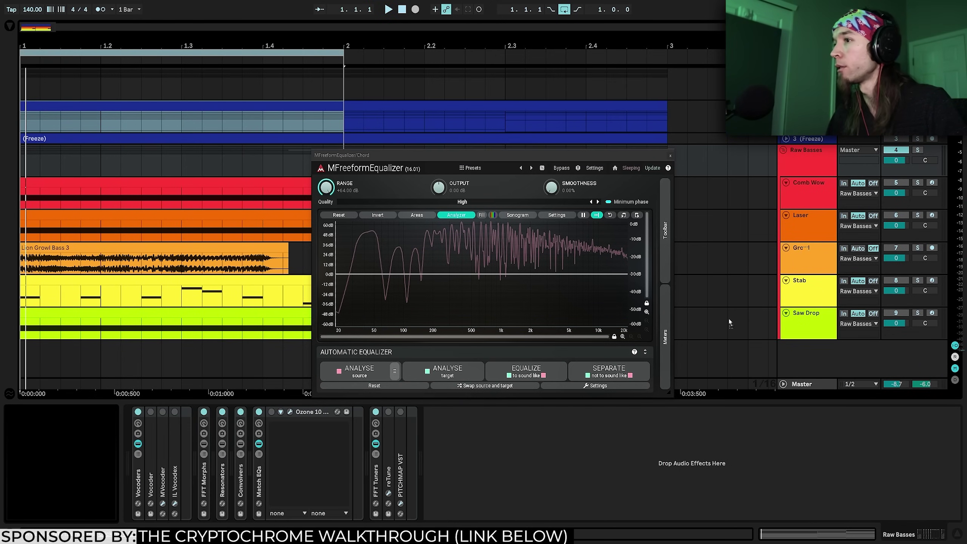
left_click(444, 376)
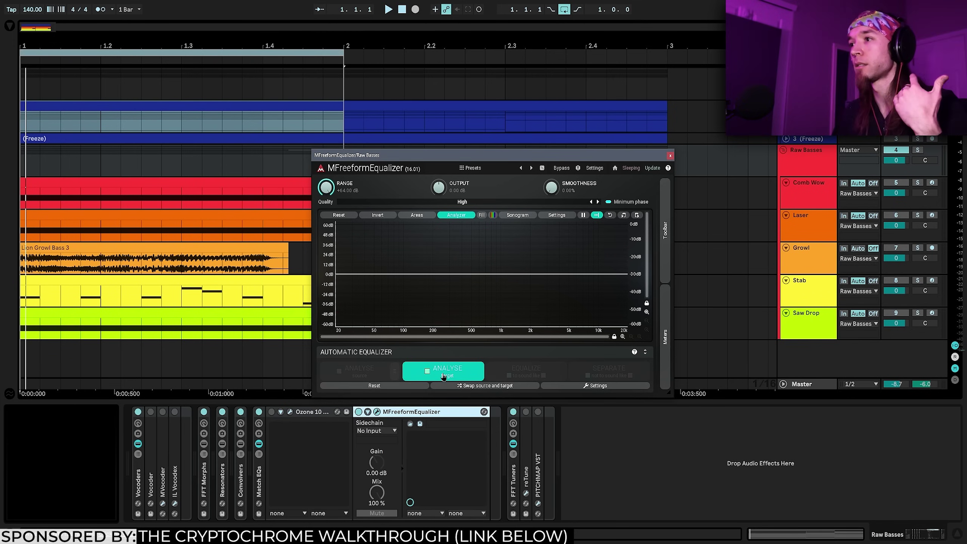
left_click(444, 377)
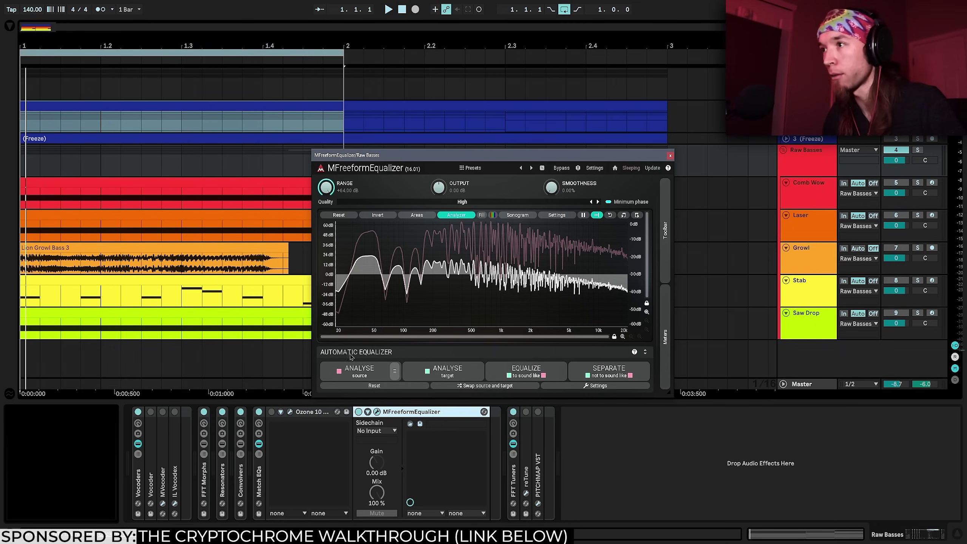
Audition the Comb Wow bass through MFreeformEqualizer, switching Minimum phase off and back on.
left_click(817, 186)
key("space")
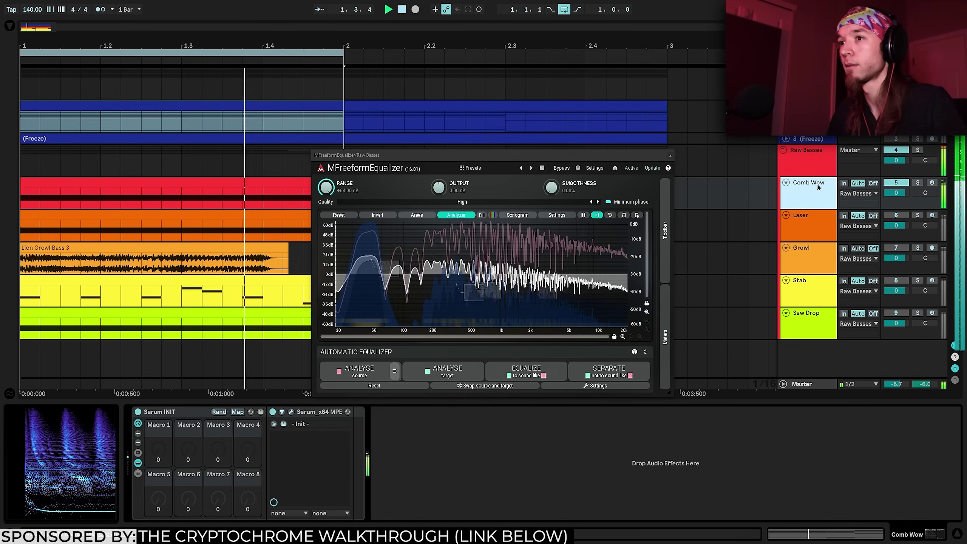
key("space")
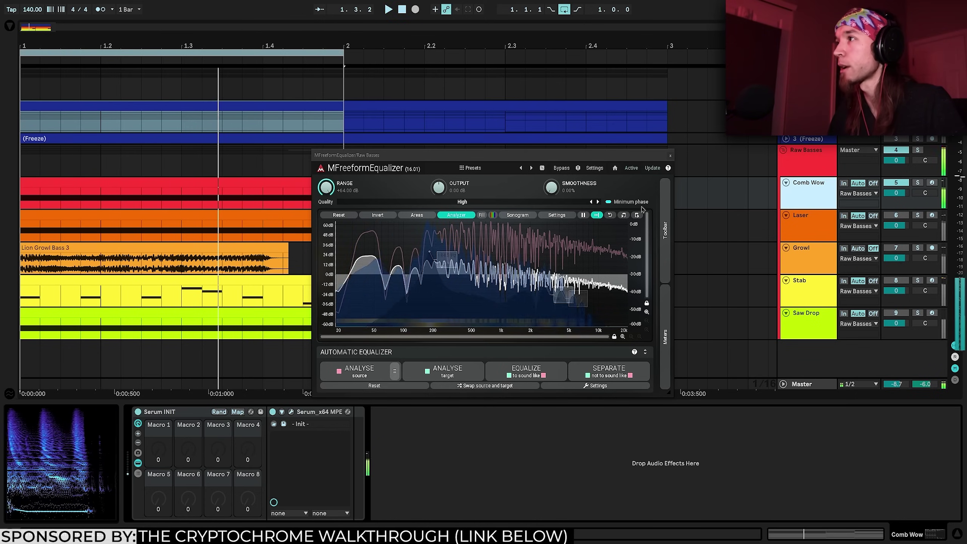
left_click(637, 202)
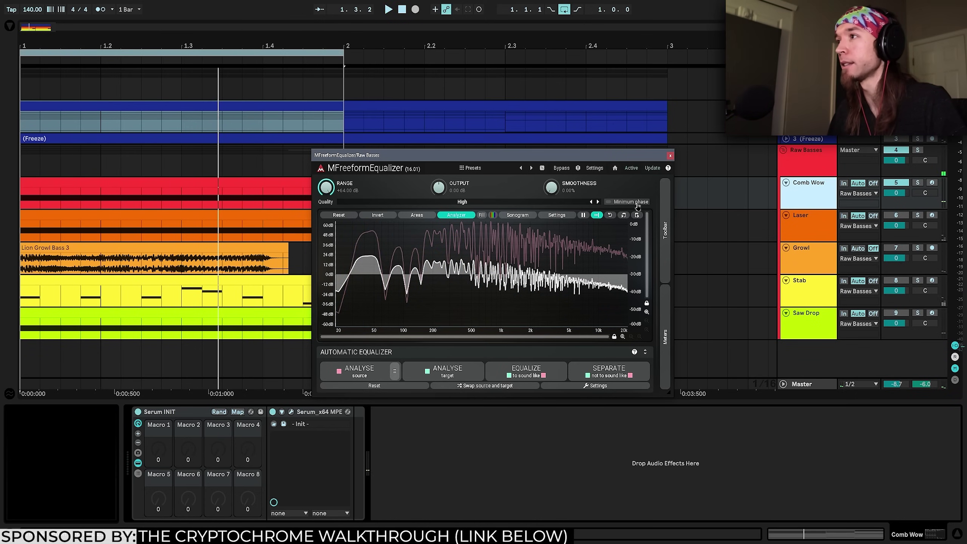
left_click(637, 203)
key("space")
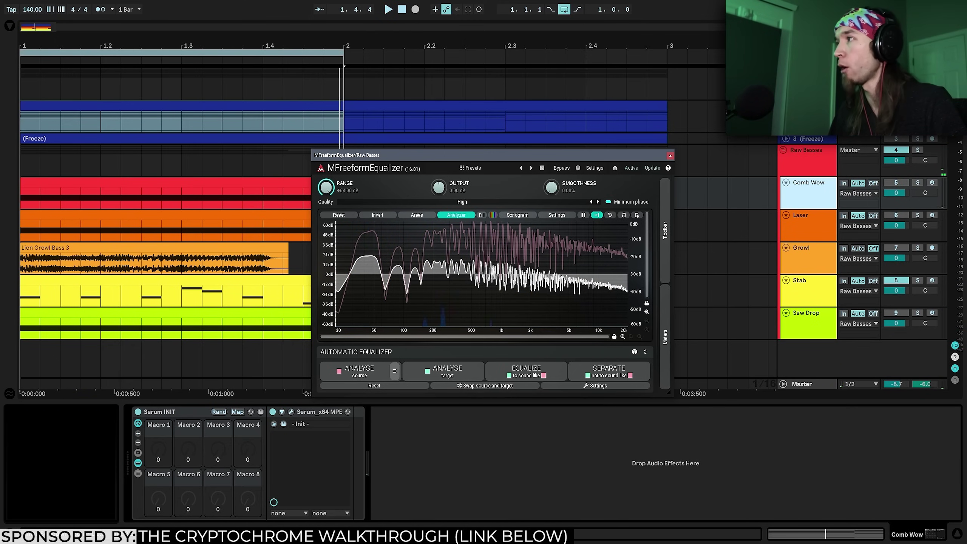
Audition Saw Drop through MFreeformEqualizer and compare its sound with Minimum phase off and on.
mouse_move(325, 187)
left_mouse_down()
mouse_move(325, 202)
mouse_move(327, 188)
left_mouse_up()
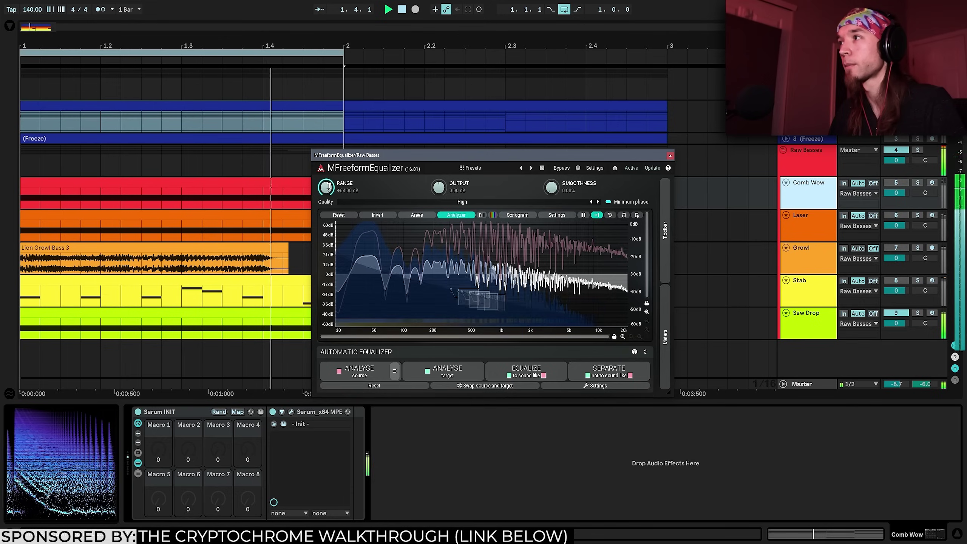
left_click(637, 203)
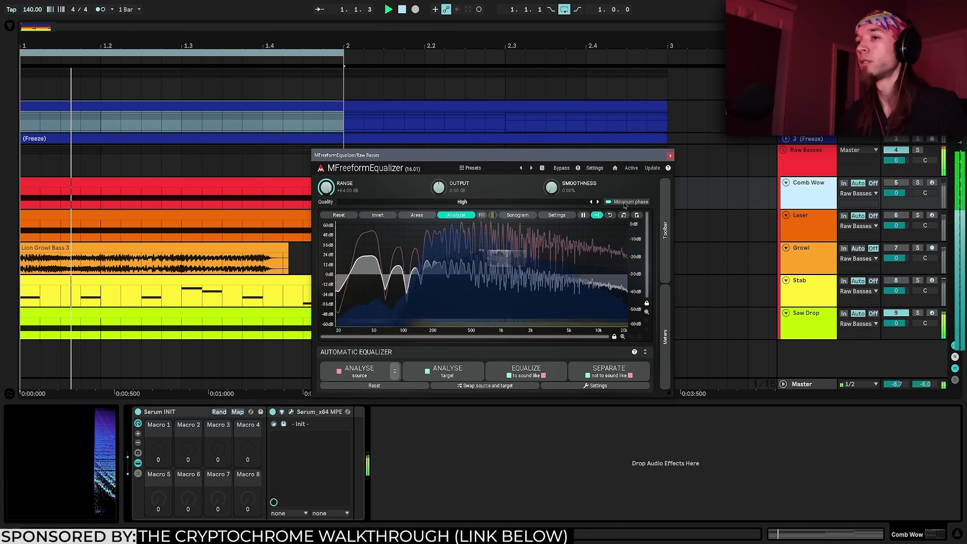
left_click(608, 201)
View MFreeformEqualizer's Generate Impulse Response dialog and leave it without saving a file.
left_click_drag(616, 161, 542, 115)
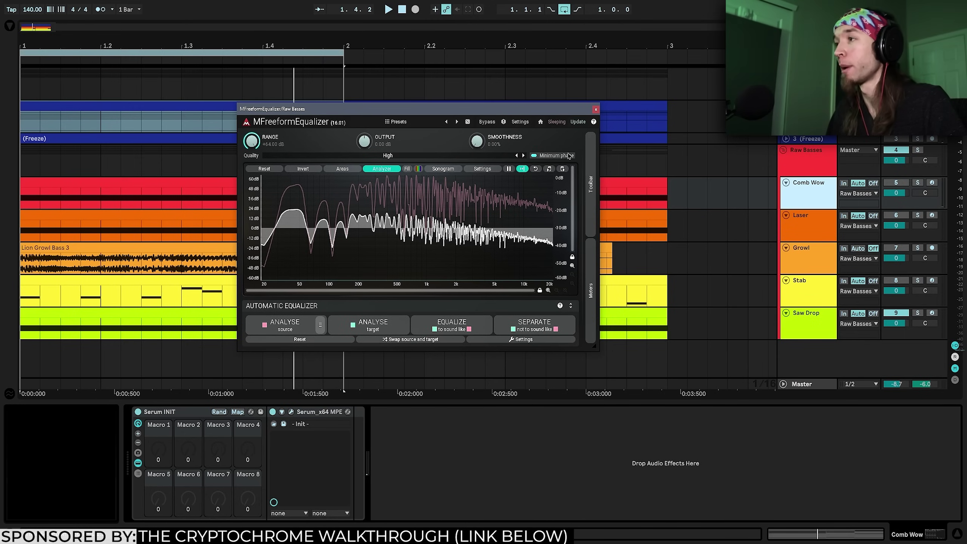
left_click(590, 203)
left_click(589, 331)
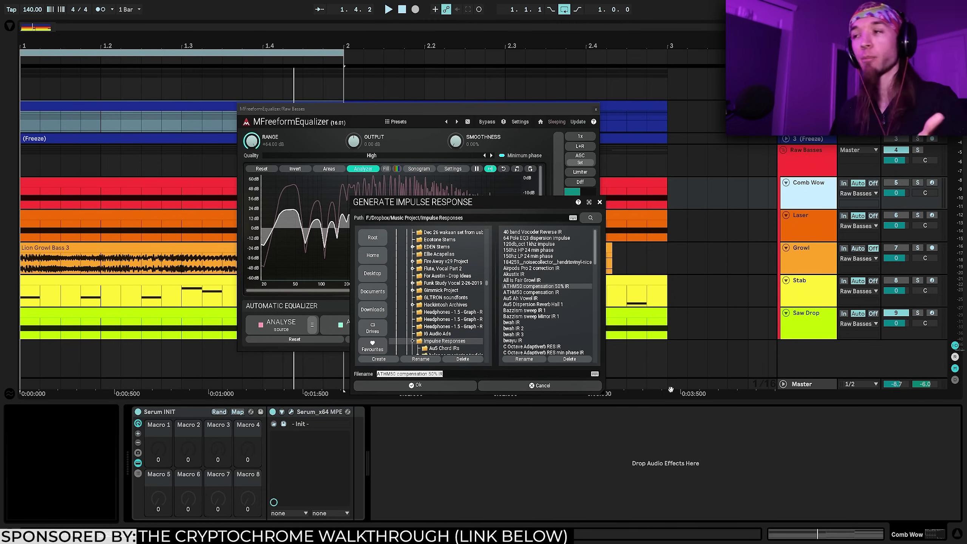
left_click(596, 385)
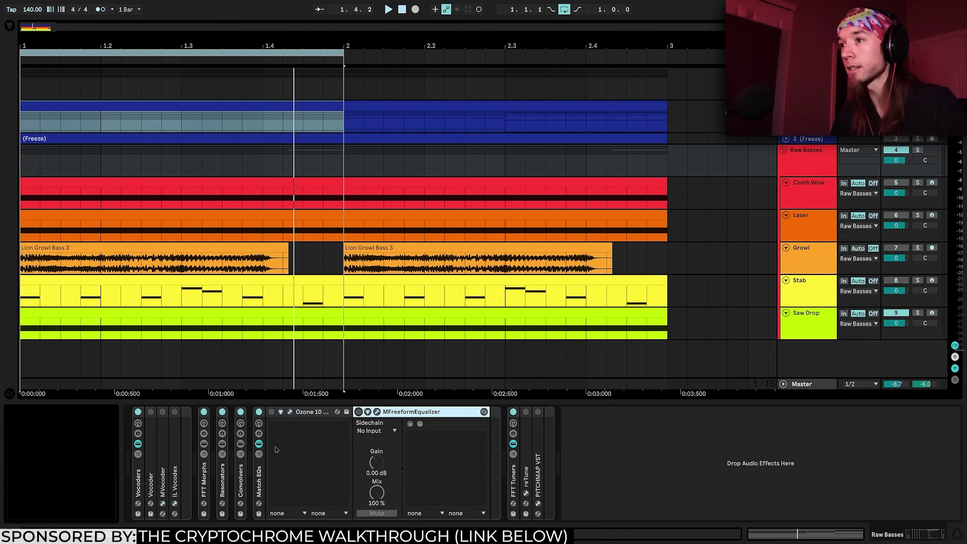
Fold the Match EQs rack on Raw Basses, and turn on reTune in the unfolded FFT Tuners rack with its editor open.
double_click(258, 476)
double_click(277, 477)
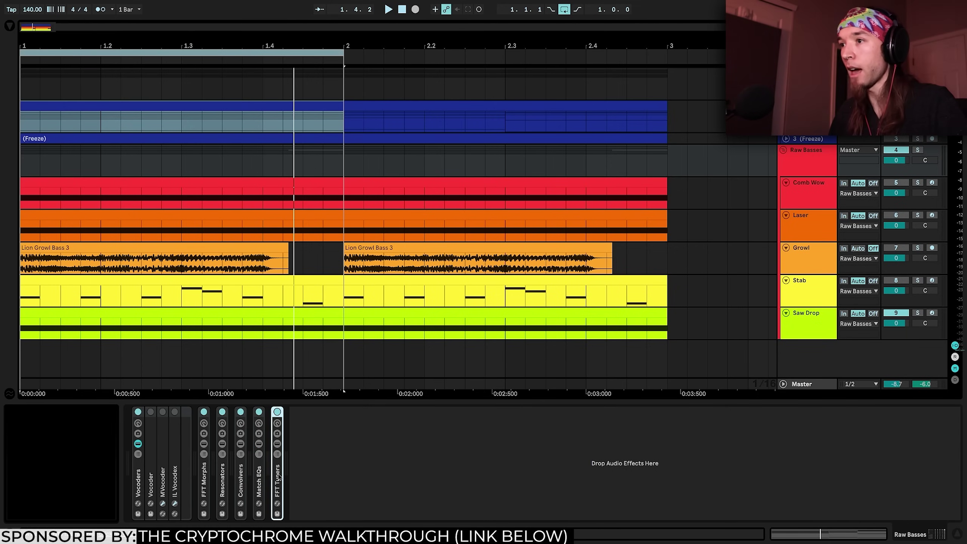
double_click(278, 477)
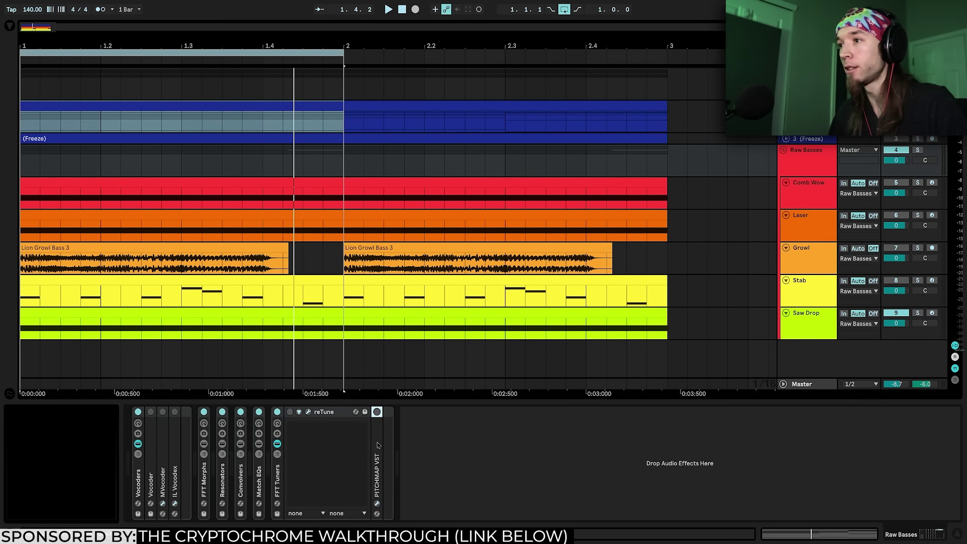
double_click(377, 445)
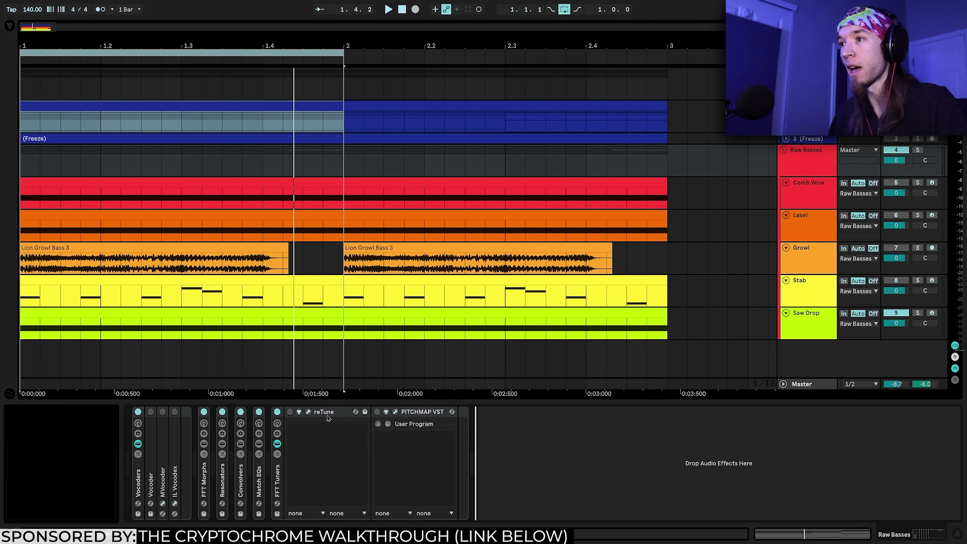
left_click(290, 412)
left_click(309, 412)
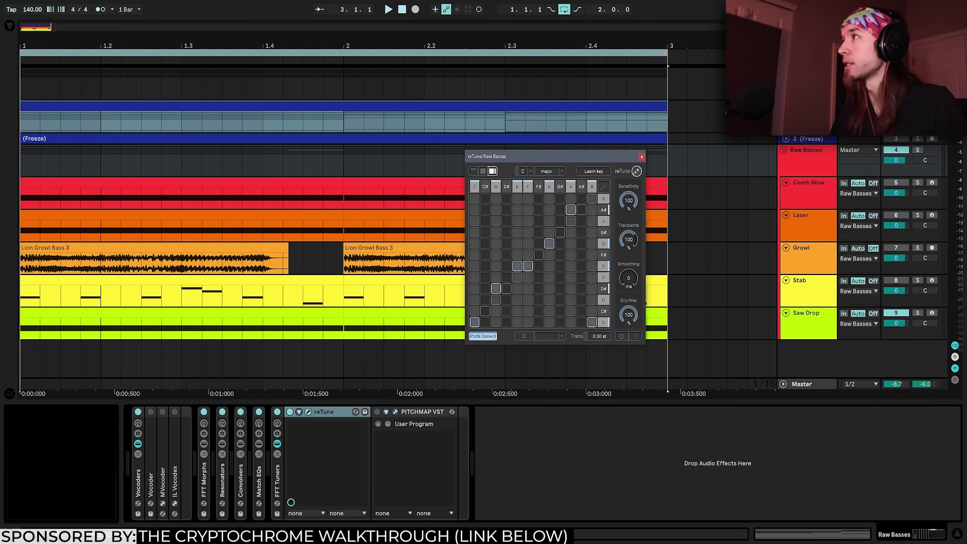
Check the Chord rack's reTune and Pitchmap MIDI routing, and audition the basses through reTune while trying its Sensitivity.
left_click(380, 84)
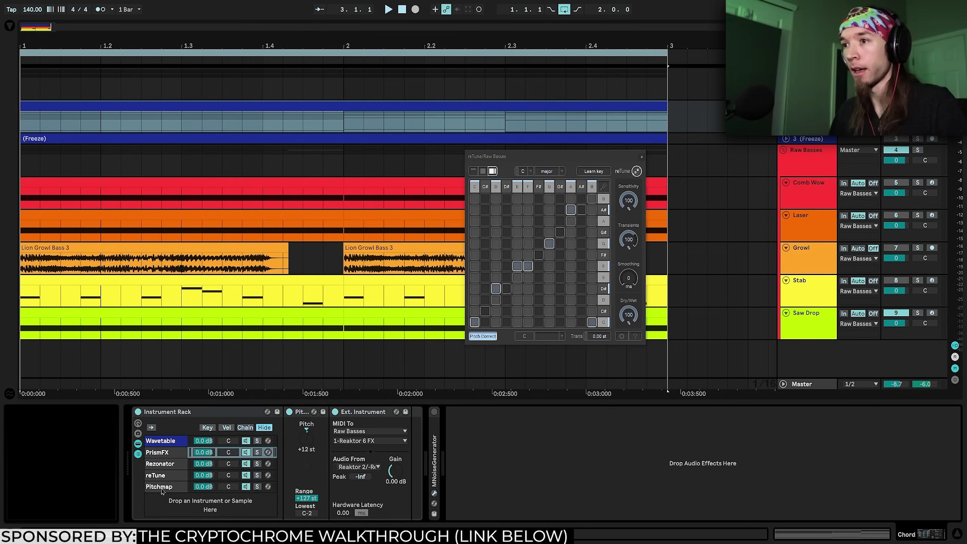
left_click(156, 475)
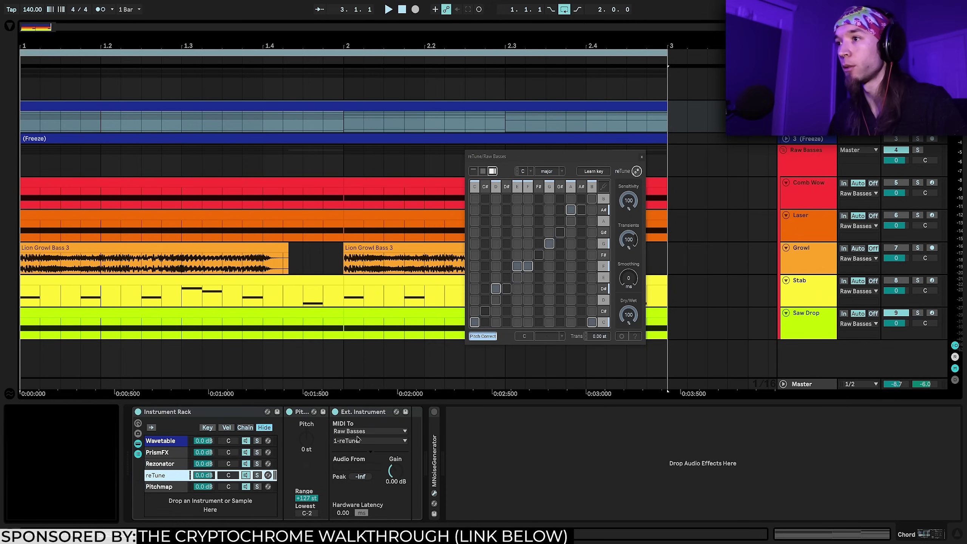
left_click(170, 488)
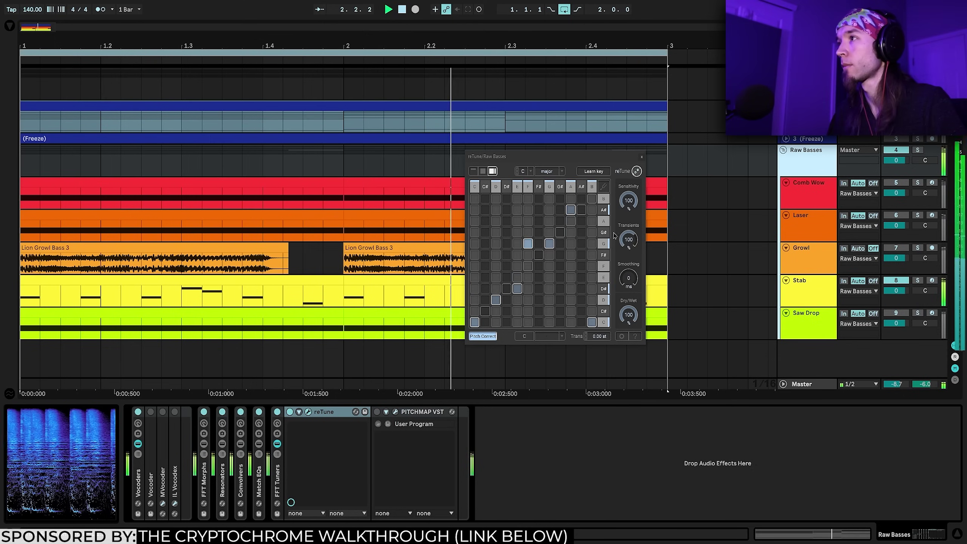
left_click_drag(628, 201, 646, 92)
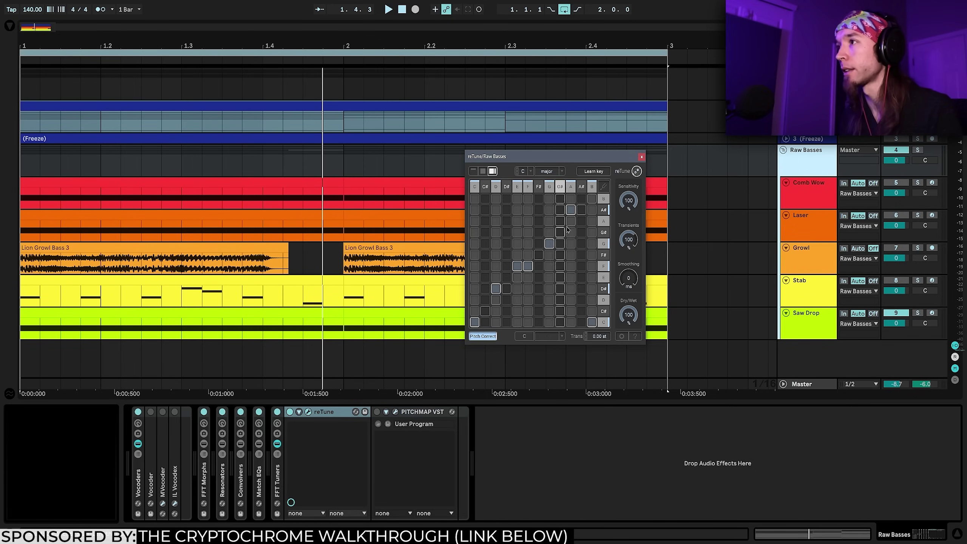
Bypass reTune and enable PITCHMAP instead, toggling the Live MIDI mapping off and on in its editor.
left_click(642, 156)
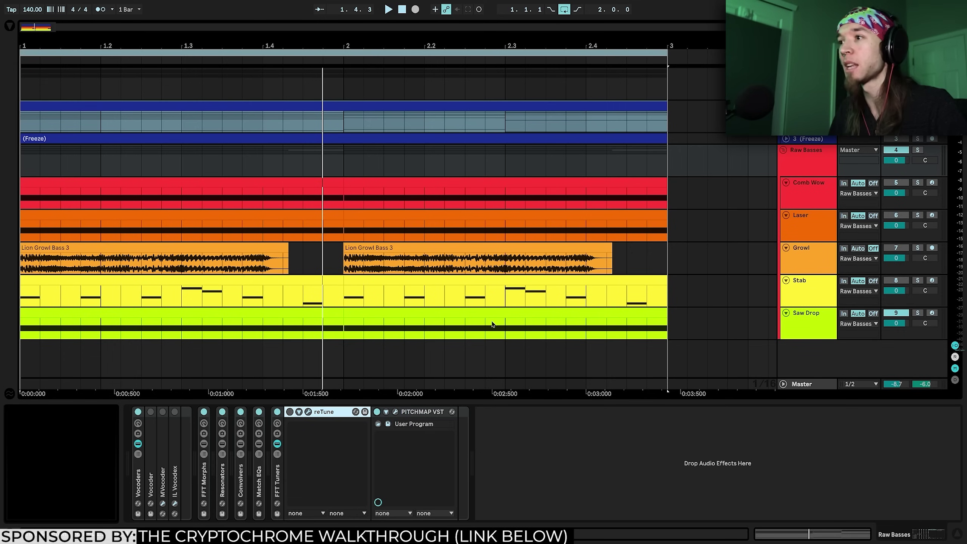
left_click(395, 412)
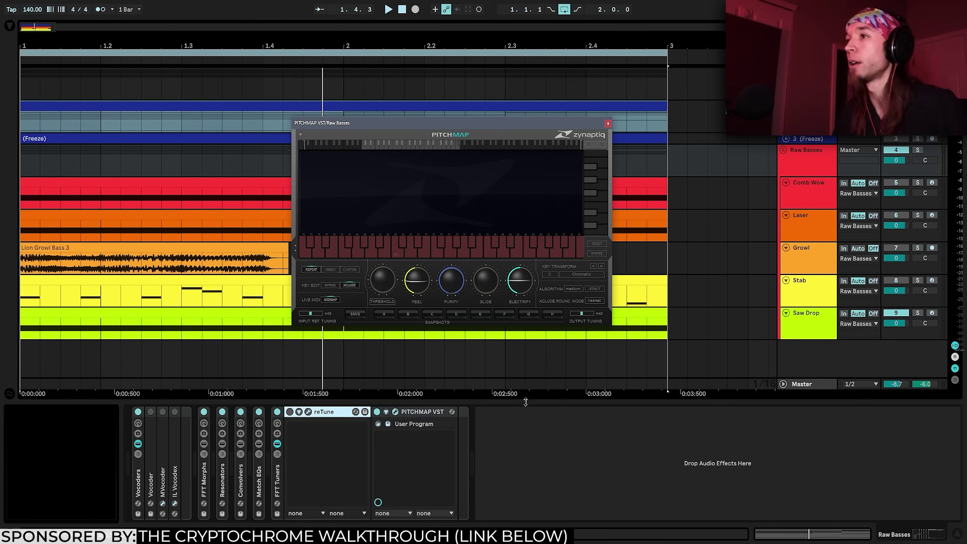
left_click(335, 301)
left_click(330, 300)
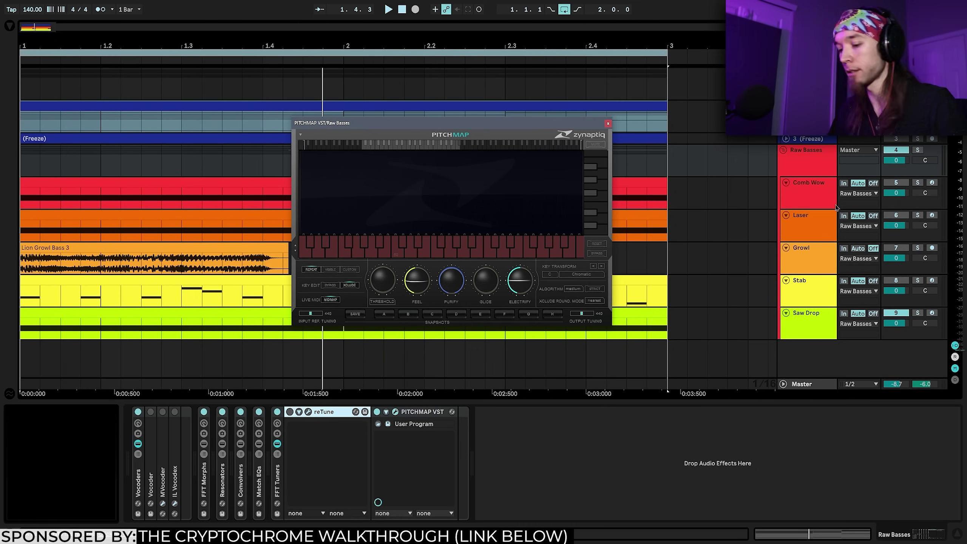
Audition Comb Wow instead of Saw Drop through PITCHMAP, comparing Feel at maximum and minimum.
left_click(807, 328)
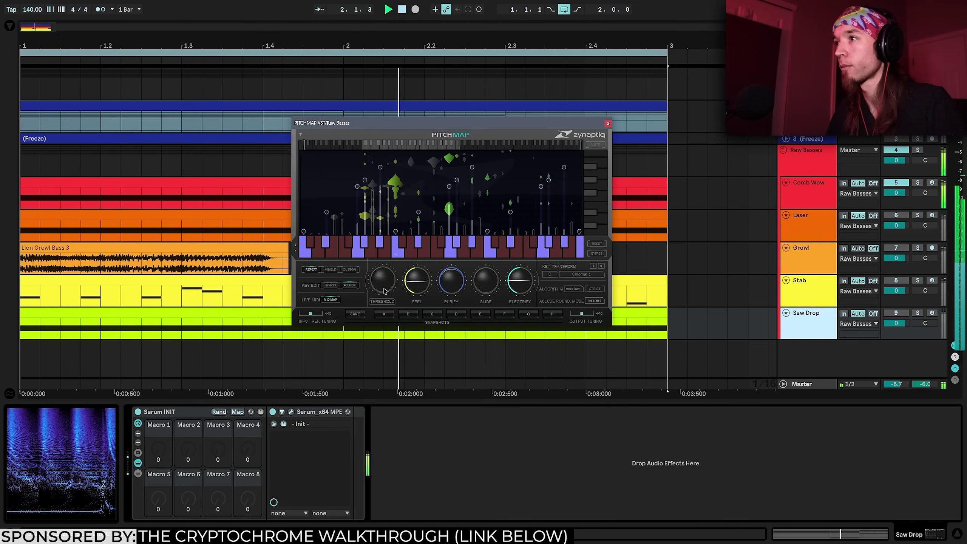
left_click_drag(383, 291, 385, 285)
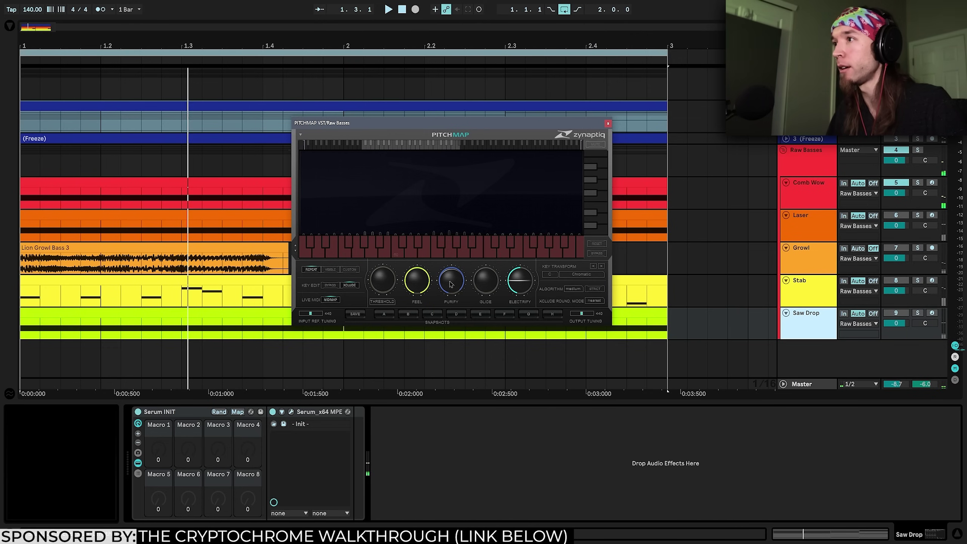
key("space")
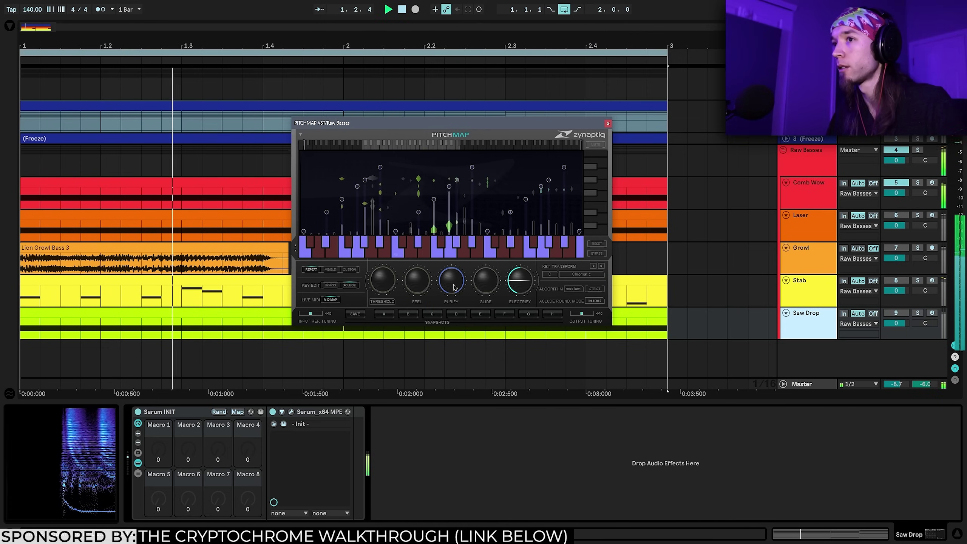
key("space")
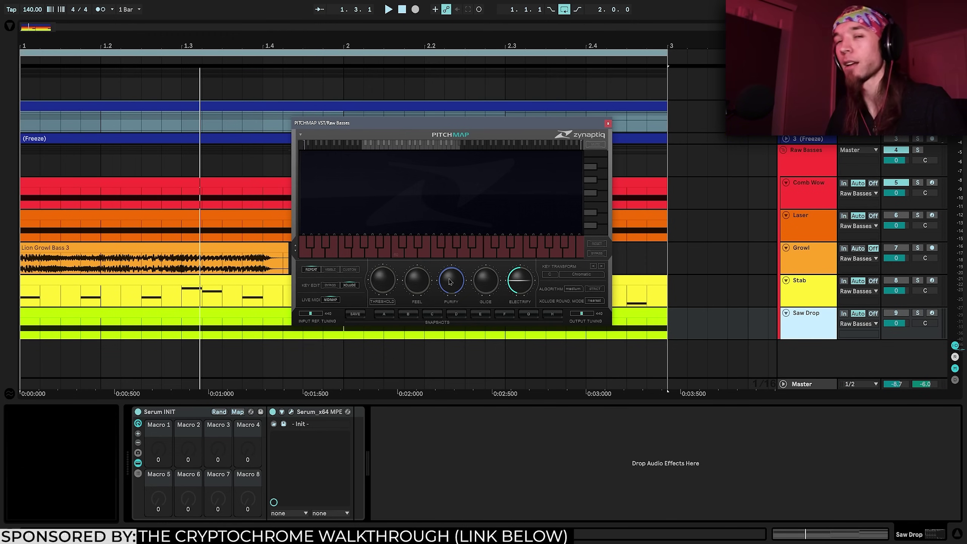
key("space")
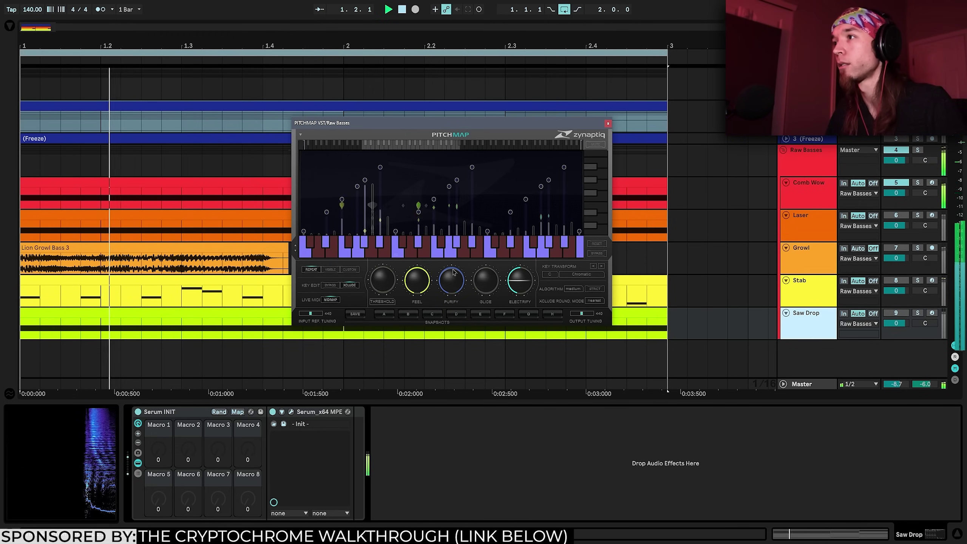
key("space")
key("space")
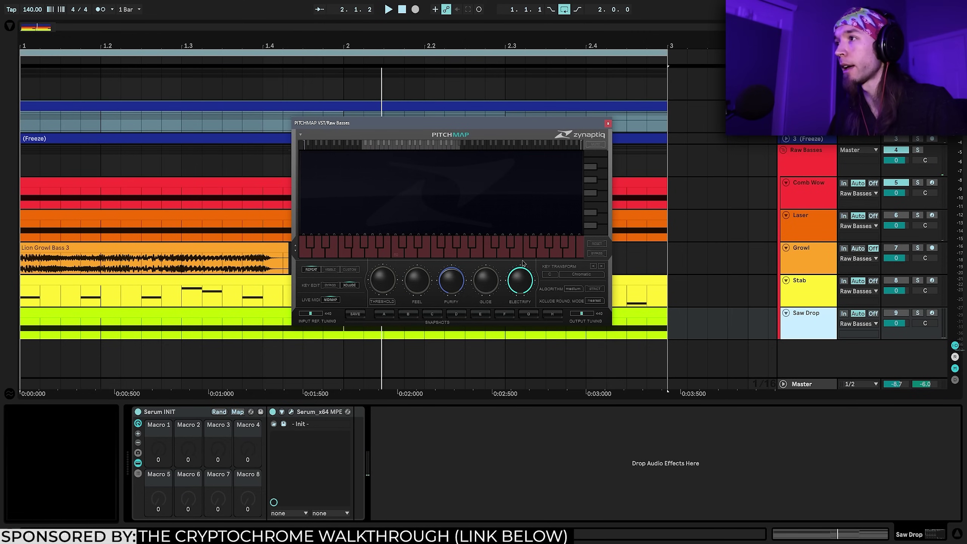
Raise PITCHMAP's Feel and Electrify to maximum while Comb Wow plays.
key("space")
key("space")
left_click_drag(415, 282, 427, 241)
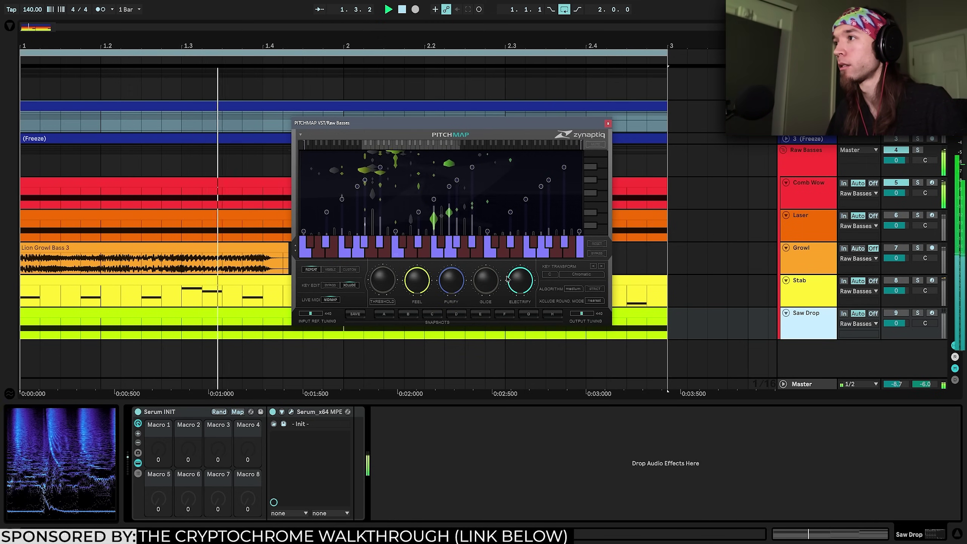
left_click_drag(516, 293, 528, 252)
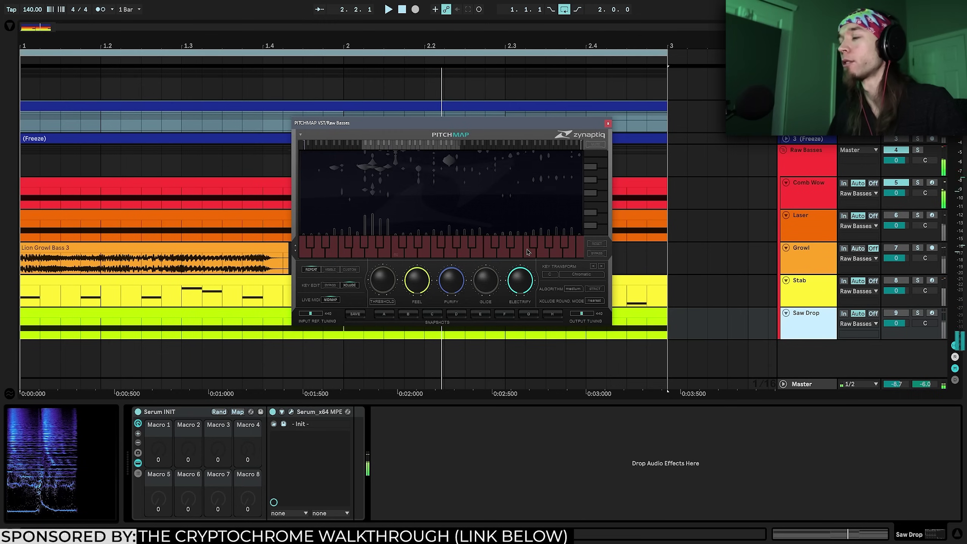